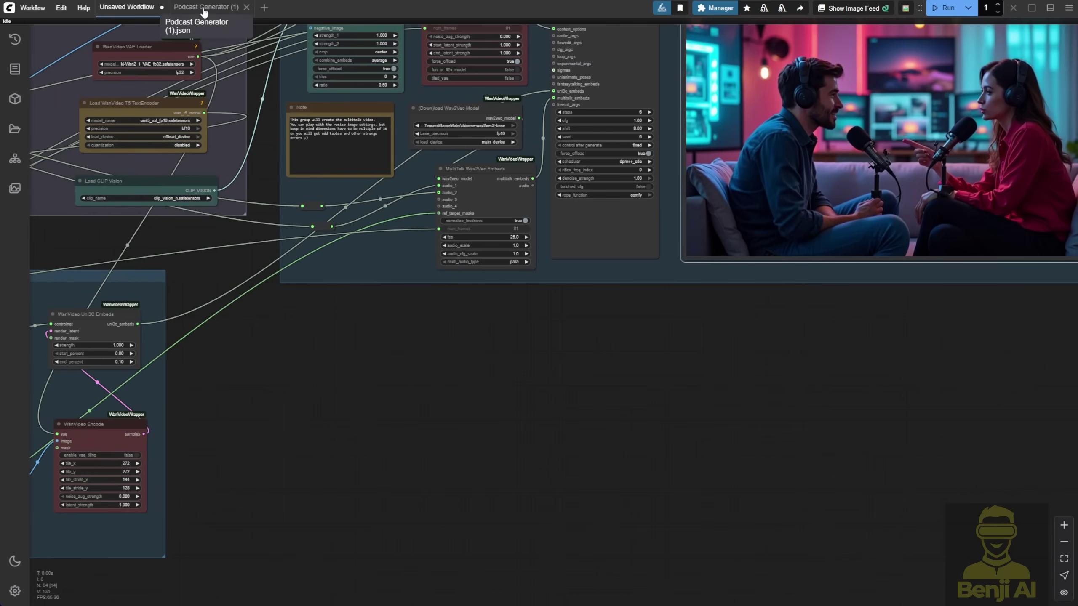
# - Open the Podcast Generator (1) workflow and look over its node groups, including the Speaker Diarizer in the Voice over generation group
pyautogui.click(206, 7)
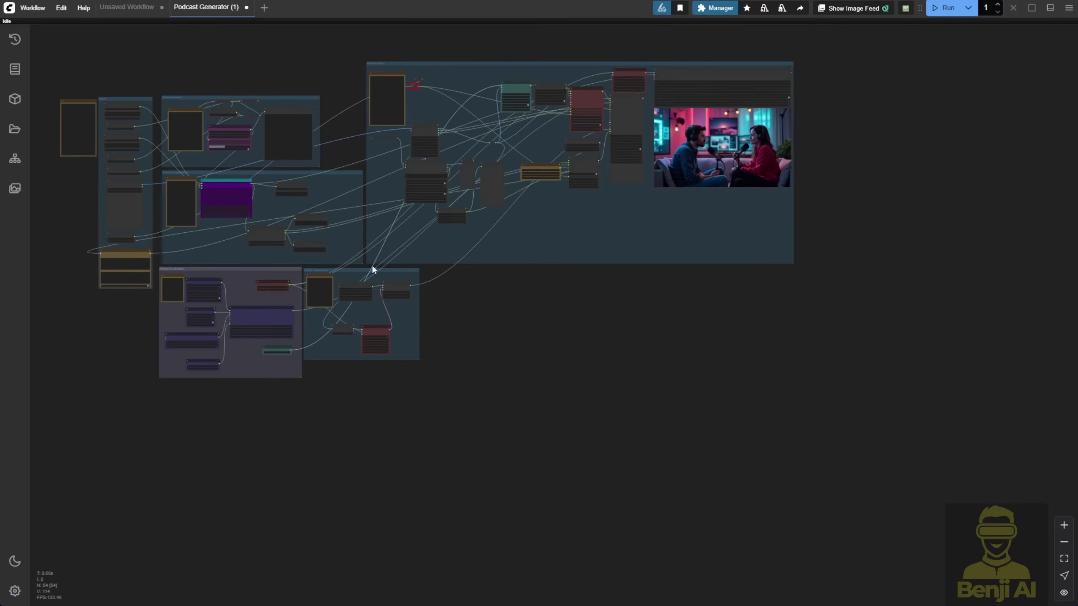
pyautogui.scroll(8, 799, 193)
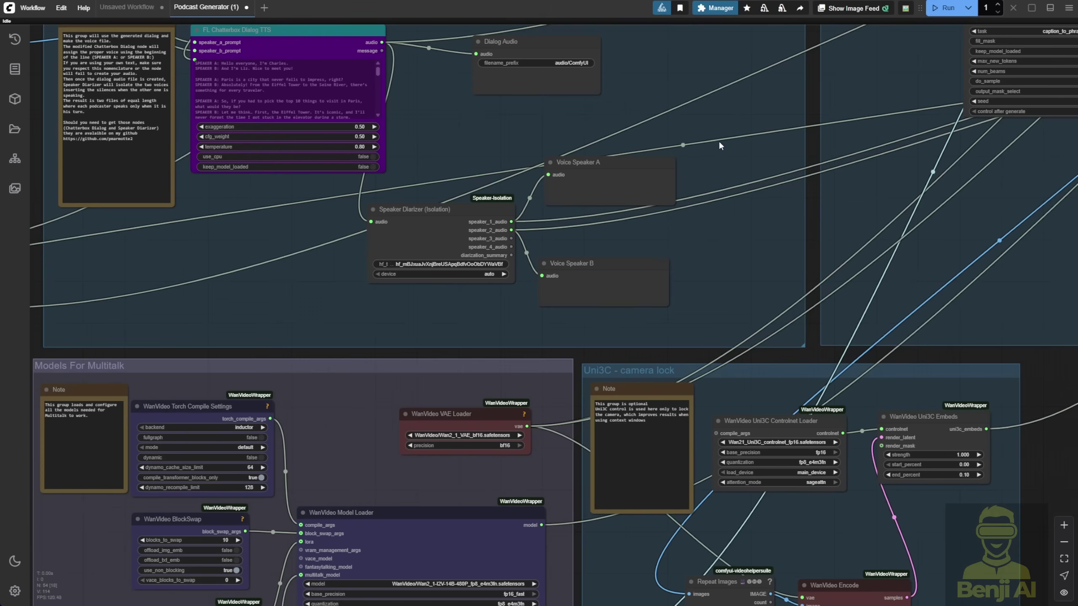
pyautogui.moveTo(730, 136); pyautogui.dragTo(409, 172)
pyautogui.scroll(-4, 410, 174)
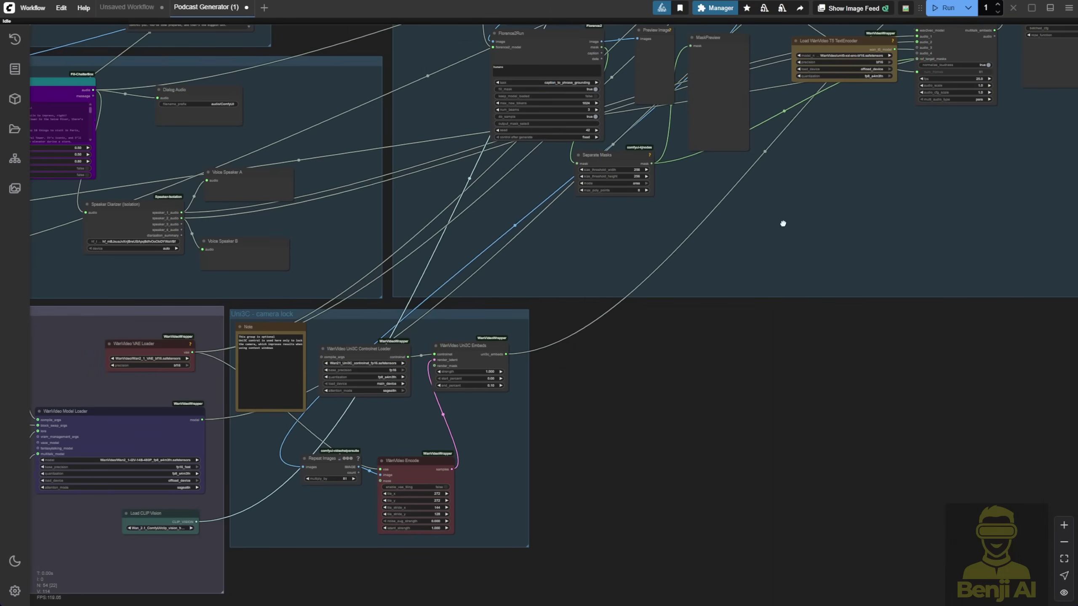
pyautogui.moveTo(783, 223); pyautogui.dragTo(486, 464)
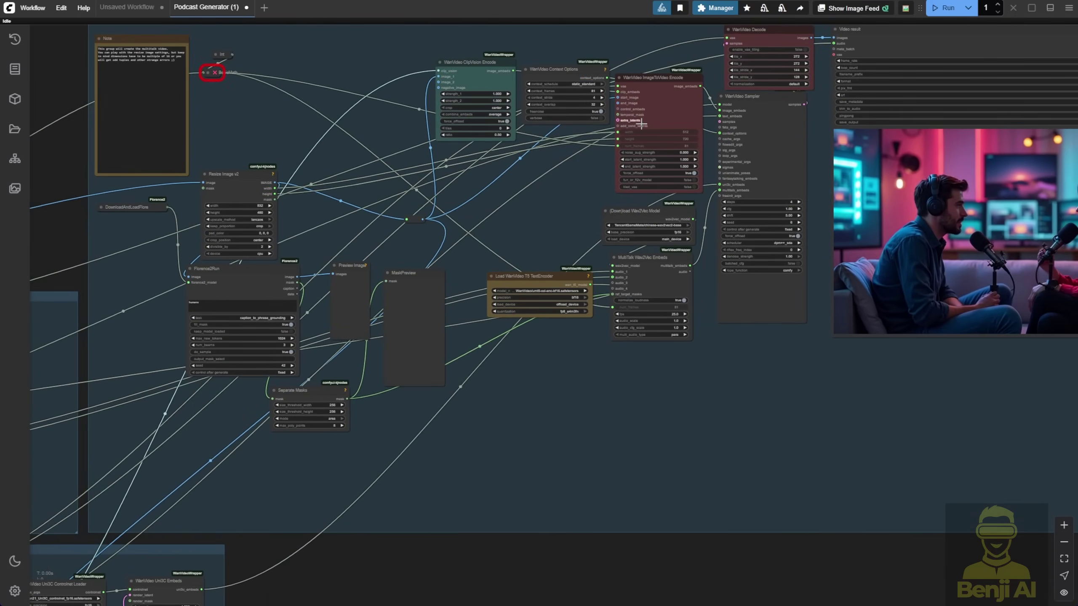
pyautogui.scroll(-4, 638, 411)
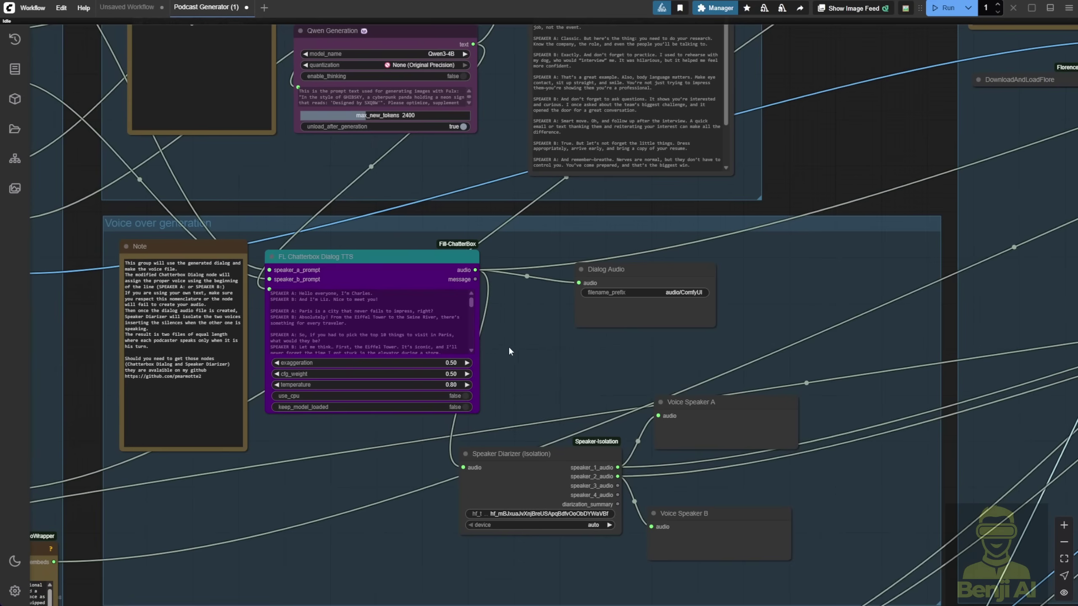
pyautogui.moveTo(546, 386); pyautogui.dragTo(428, 238)
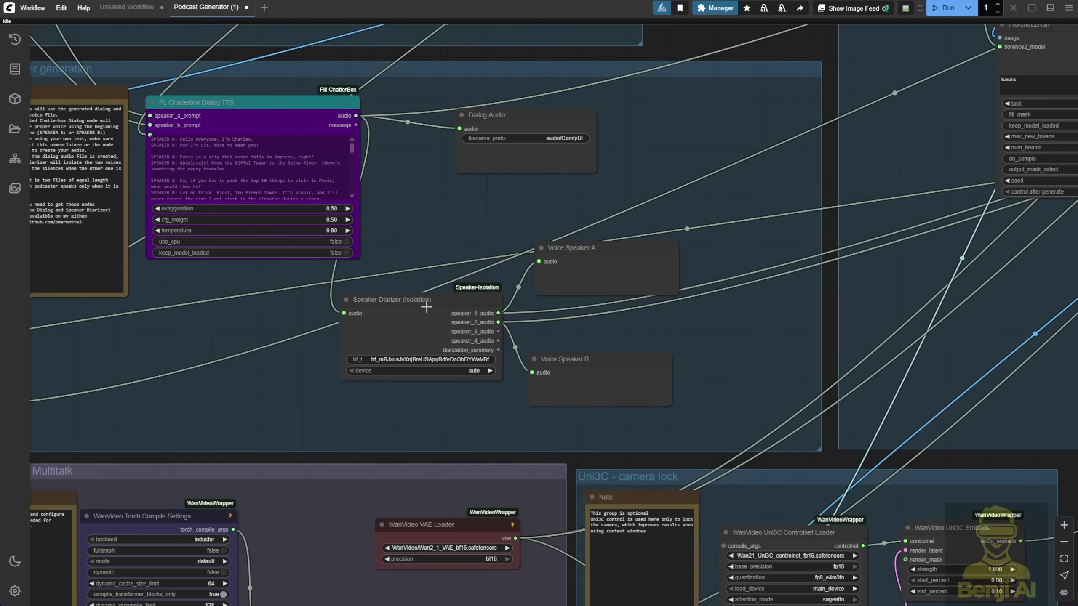
pyautogui.scroll(3, 480, 333)
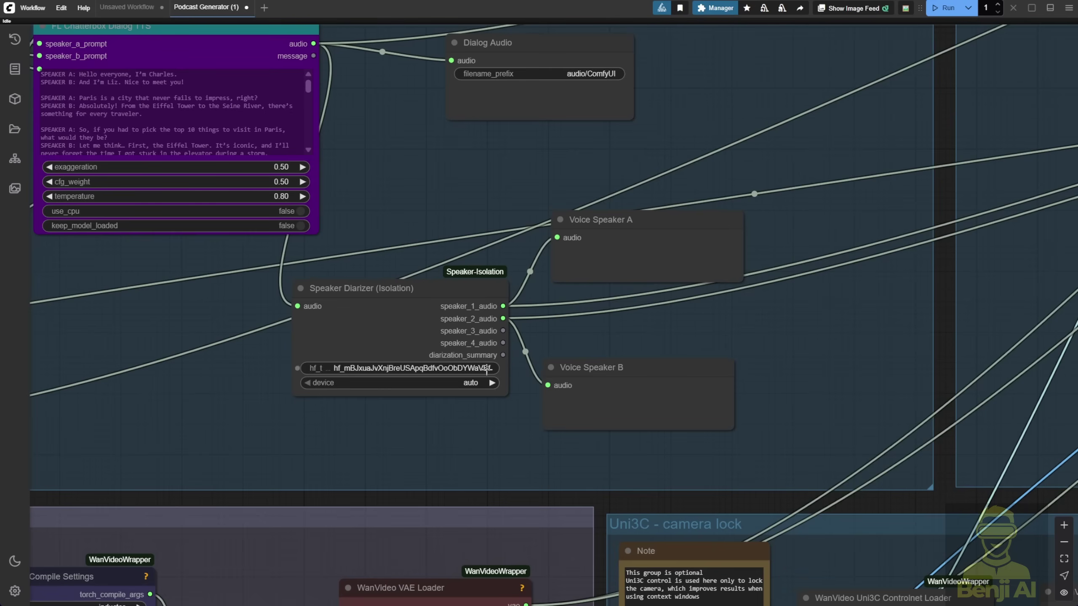
# - Make the Qwen Generation node taller so its whole prompt text fits
pyautogui.scroll(-2, 773, 455)
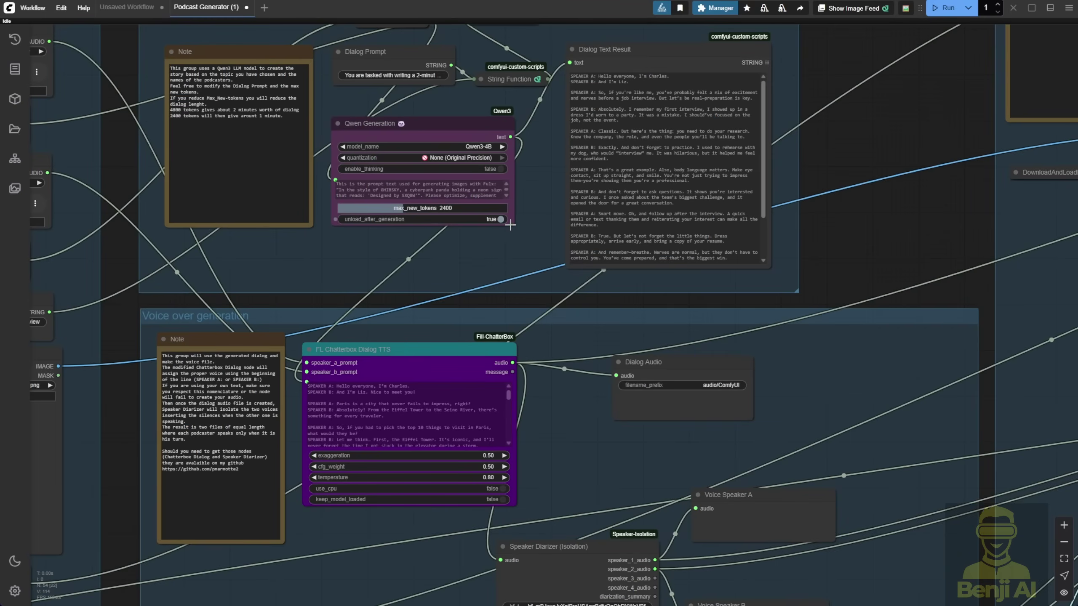
pyautogui.moveTo(513, 223); pyautogui.dragTo(515, 280)
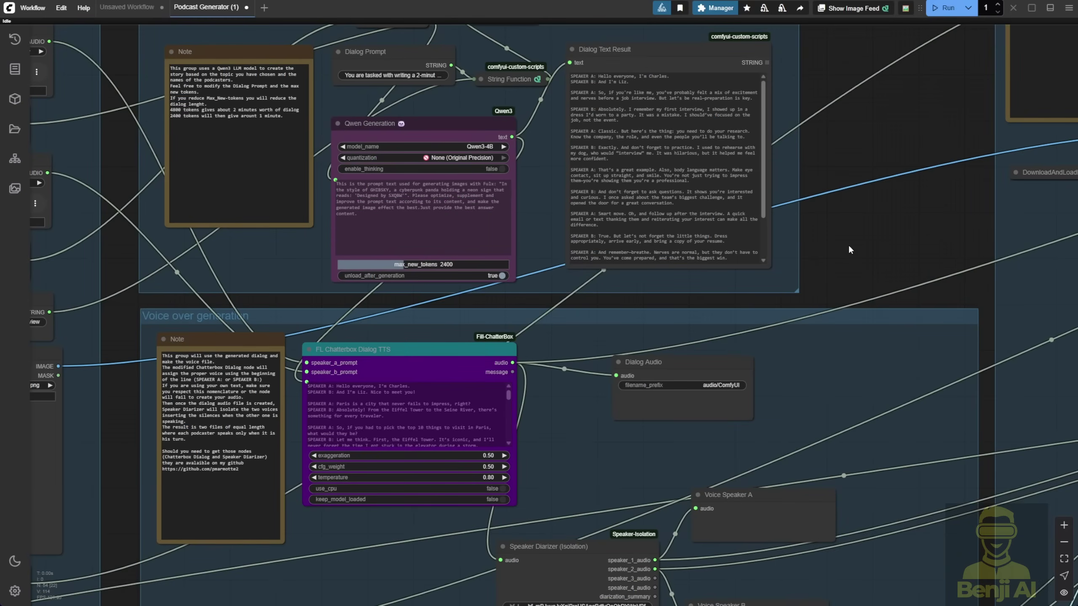
# - Review the Voice over generation group and how it connects to the neighbouring Multitalk model and Uni3C groups
pyautogui.moveTo(850, 249); pyautogui.dragTo(827, 11)
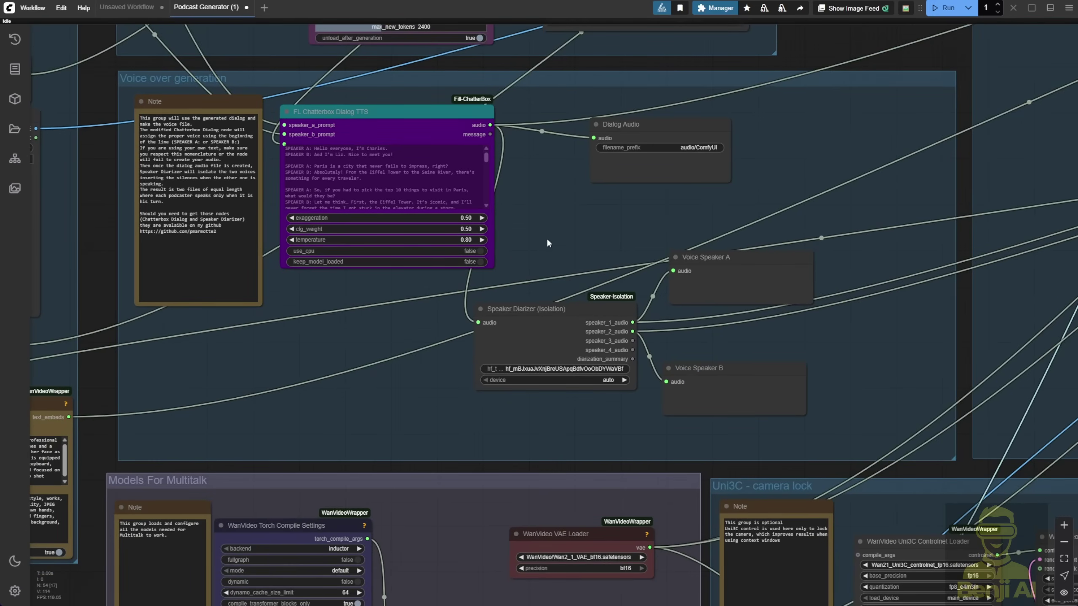
pyautogui.scroll(-3, 547, 241)
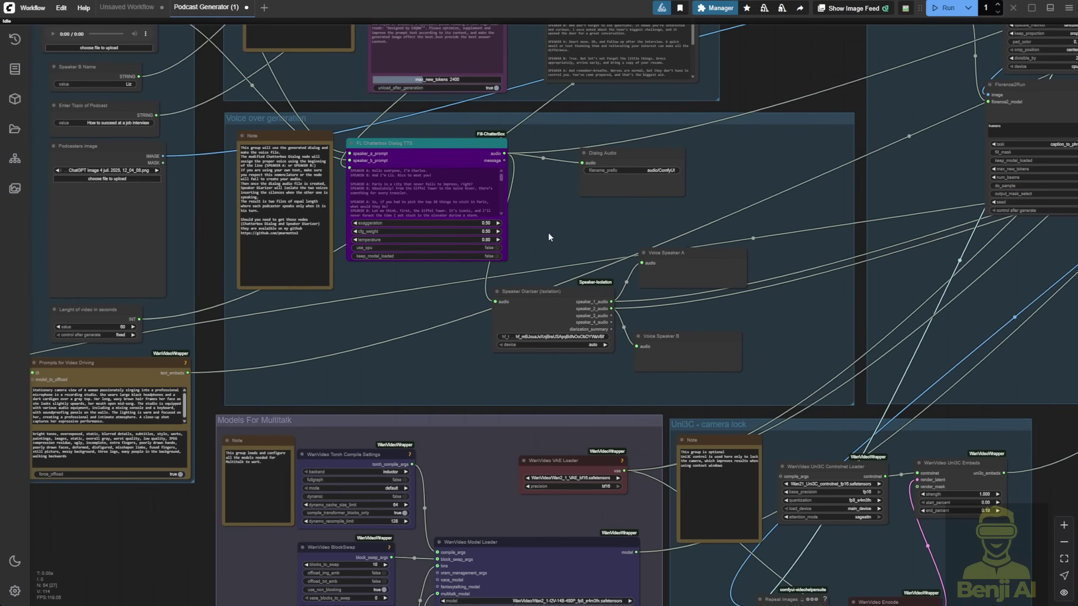
pyautogui.moveTo(769, 66); pyautogui.dragTo(700, 200)
pyautogui.moveTo(436, 263); pyautogui.dragTo(325, 146)
pyautogui.scroll(-5, 325, 147)
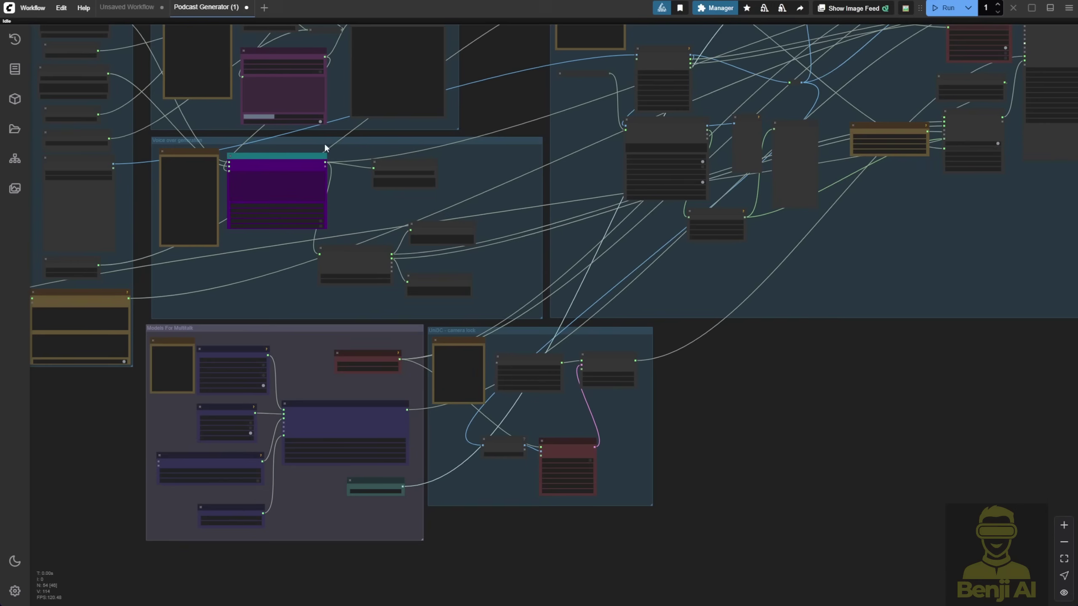
# - Switch to the Unsaved Workflow and widen the Ollama Generate V2 node to match the Dialog Text Result node below it
pyautogui.click(128, 12)
pyautogui.scroll(4, 609, 414)
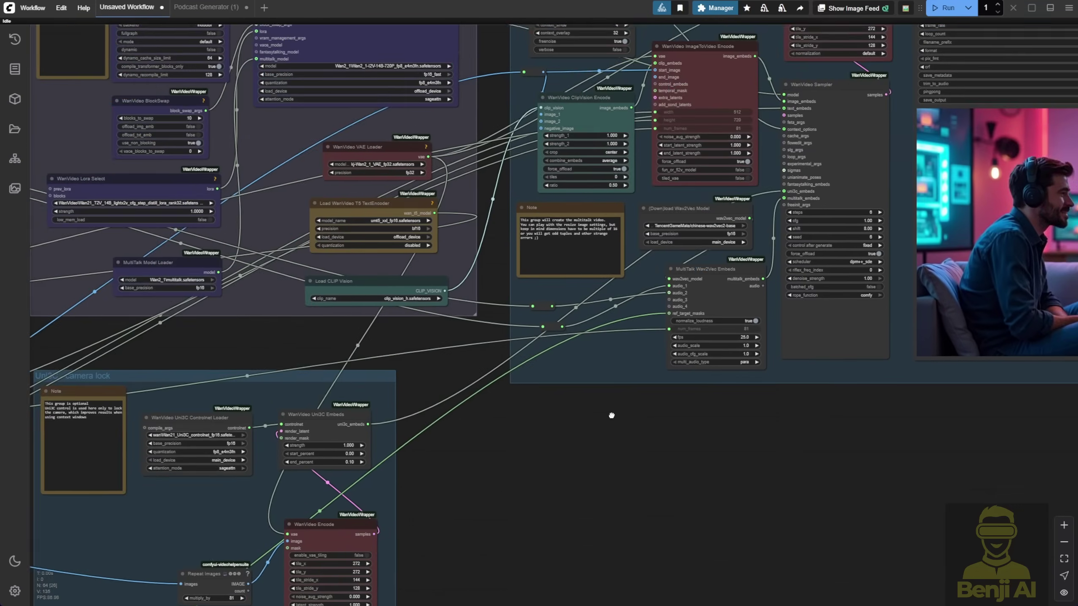
pyautogui.scroll(-2, 614, 409)
pyautogui.scroll(5, 619, 406)
pyautogui.scroll(3, 439, 137)
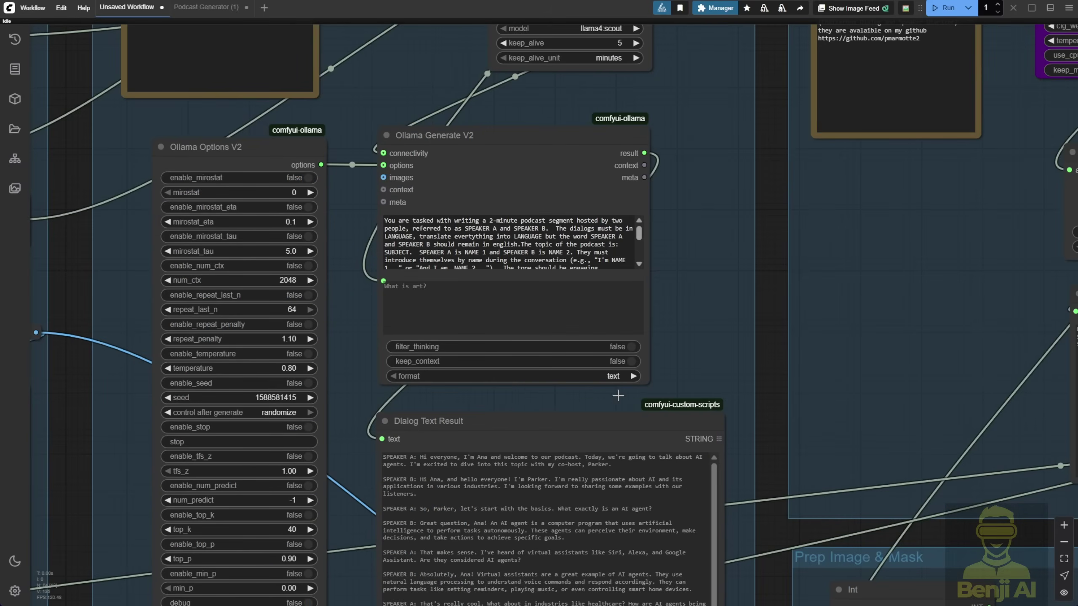
pyautogui.moveTo(646, 382); pyautogui.dragTo(722, 383)
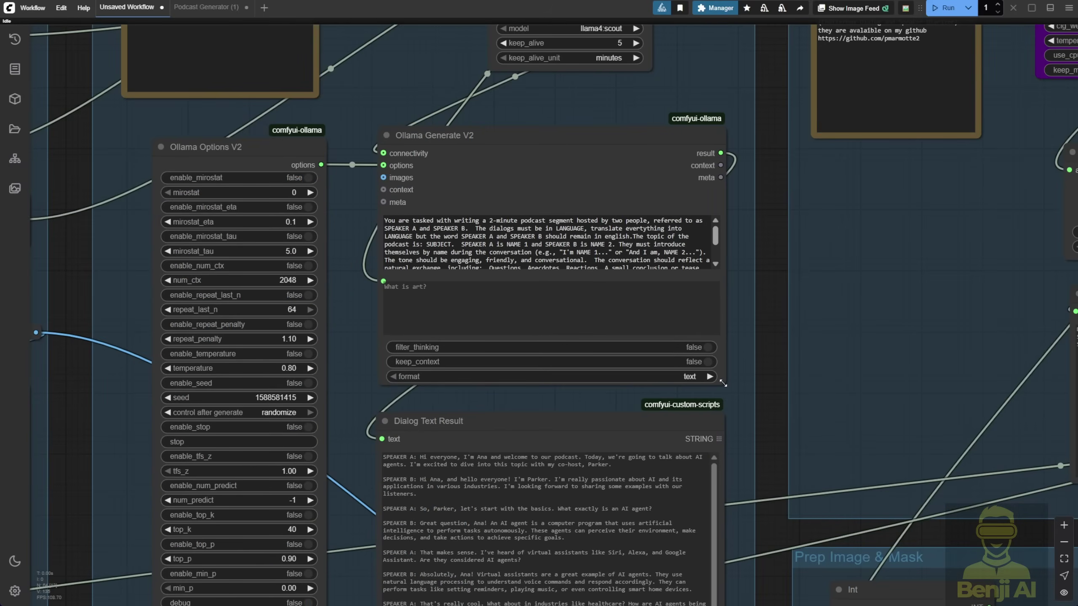
# - Read through the podcast-writing system prompt in the Ollama Generate V2 node
pyautogui.scroll(3, 567, 233)
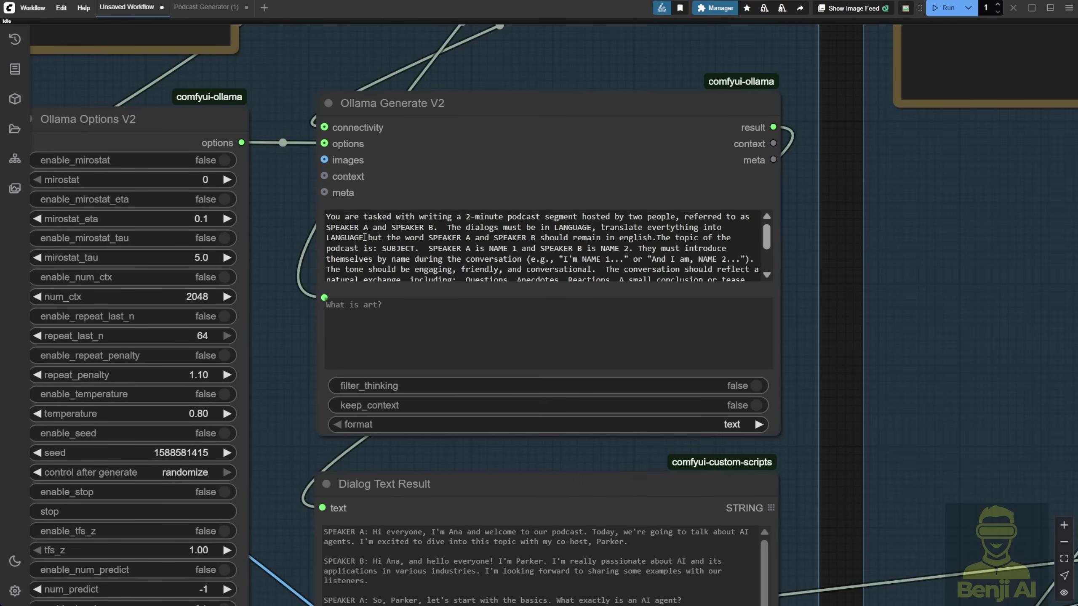
pyautogui.scroll(-2, 364, 236)
pyautogui.scroll(2, 364, 237)
pyautogui.scroll(-2, 348, 236)
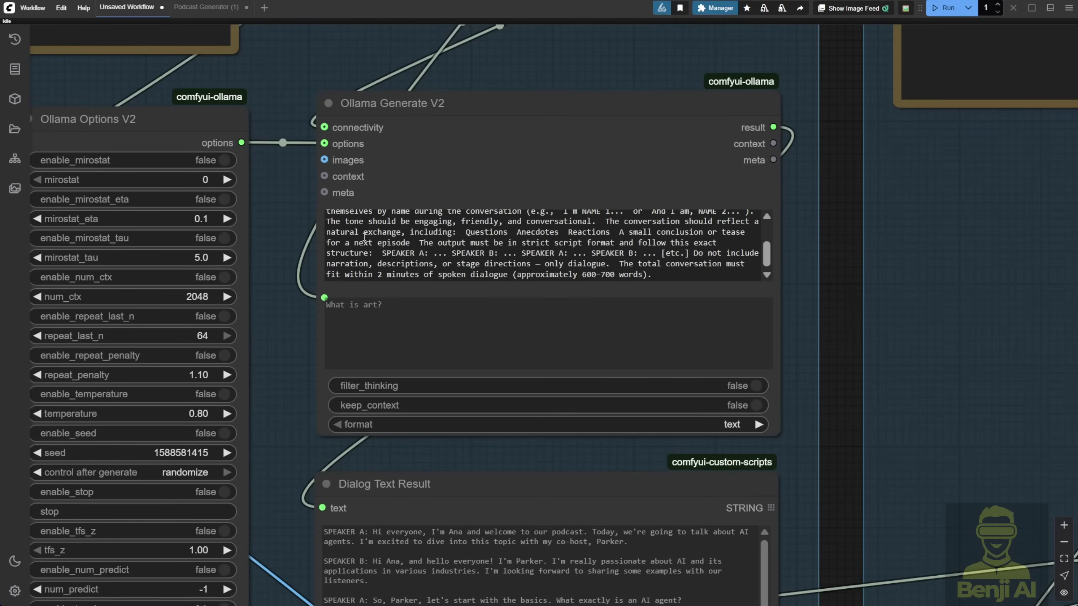
pyautogui.scroll(2, 335, 236)
pyautogui.scroll(-3, 500, 233)
pyautogui.scroll(3, 489, 238)
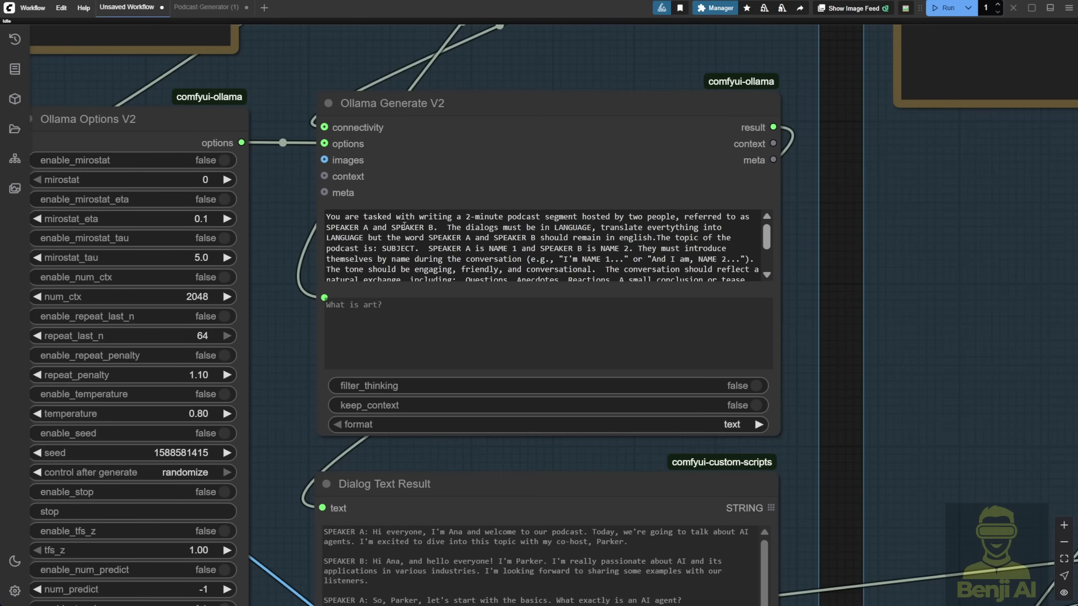
# - Read the script in Dialog Text Result and review the speaker samples, names, topic and image in the Inputs group
pyautogui.scroll(-5, 711, 273)
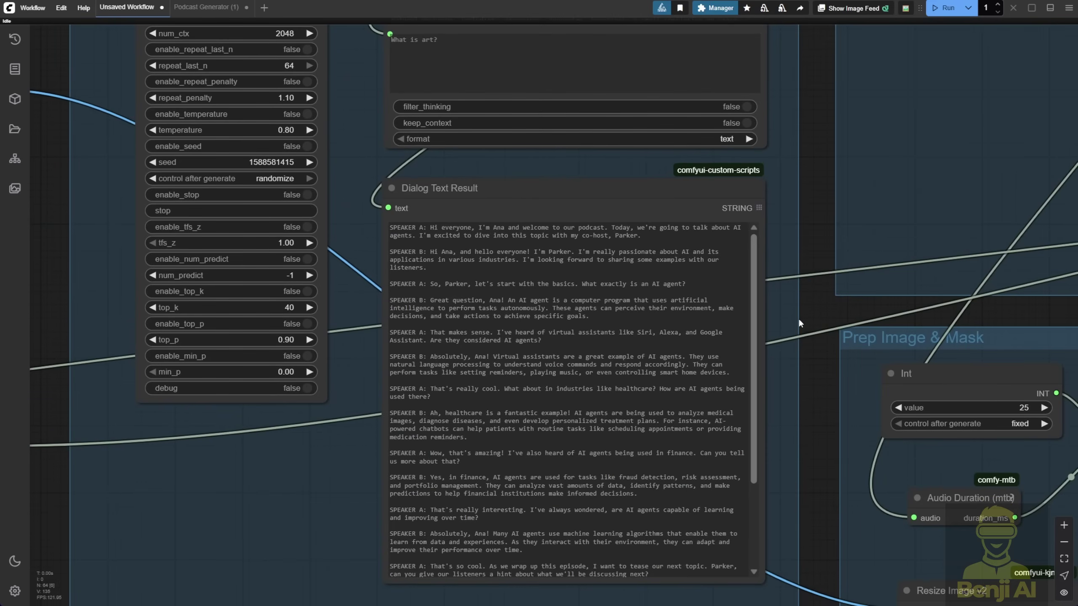
pyautogui.scroll(-2, 800, 324)
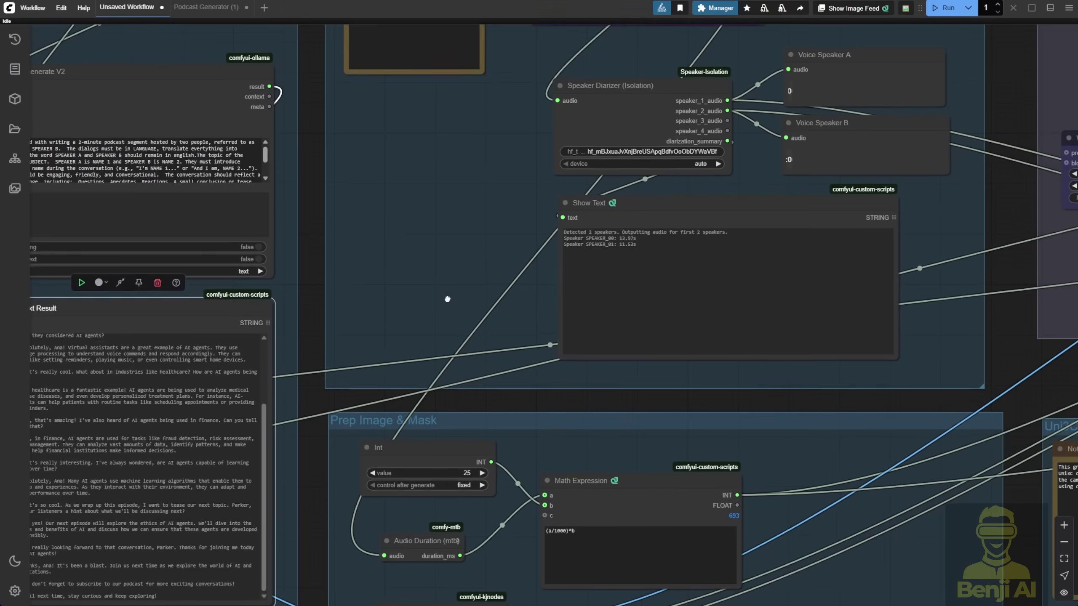
pyautogui.moveTo(447, 299); pyautogui.dragTo(436, 494)
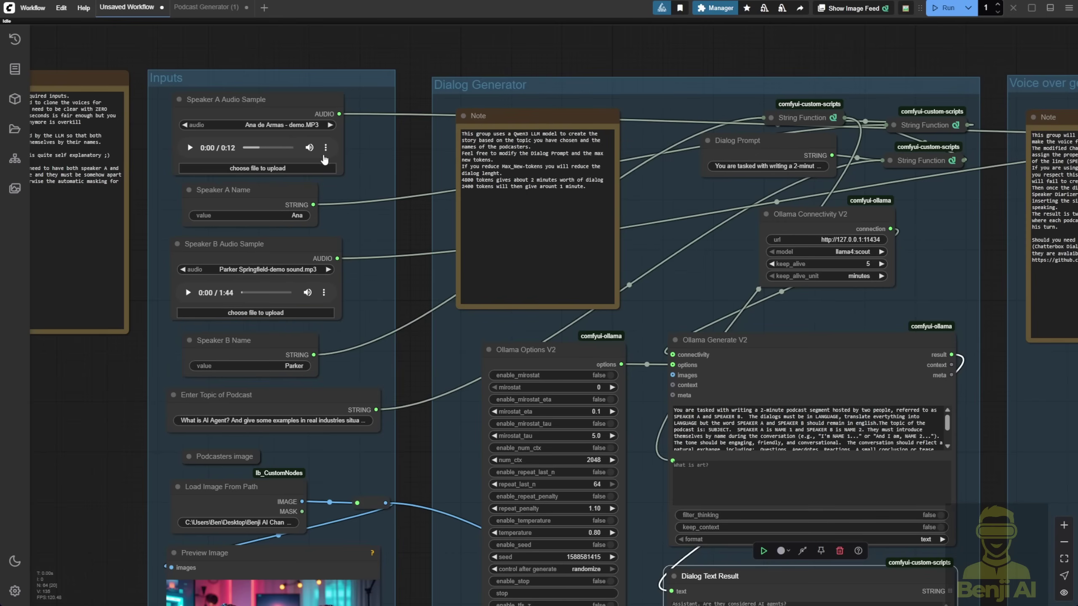
pyautogui.scroll(-4, 187, 144)
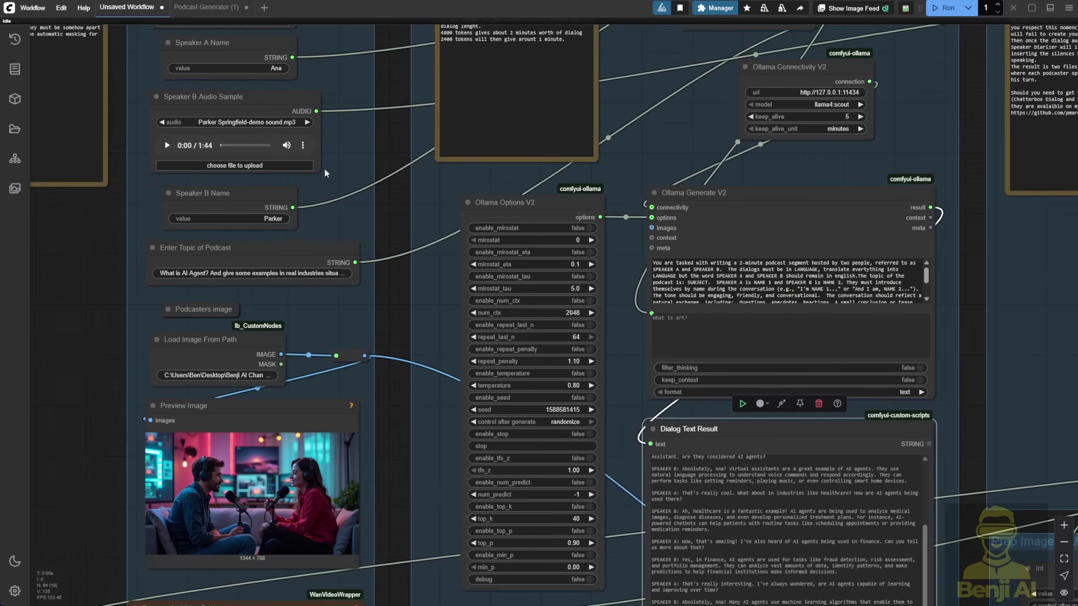
pyautogui.moveTo(323, 174); pyautogui.dragTo(312, 160)
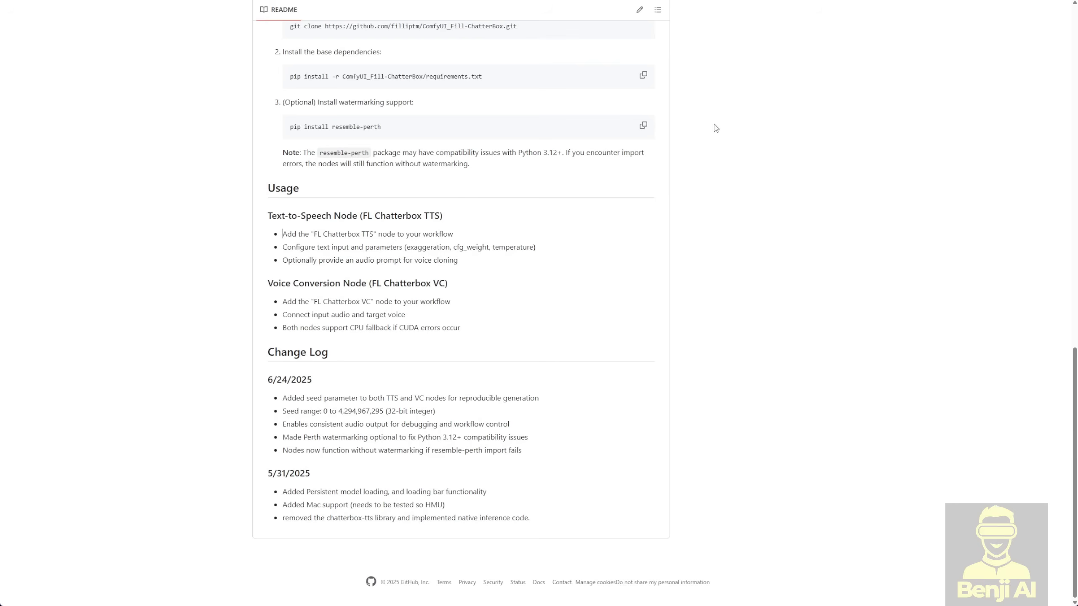
# - Switch to the ComfyUI_Fill-ChatterBox README on GitHub and read its description, installation, usage and change log sections
pyautogui.scroll(3, 666, 285)
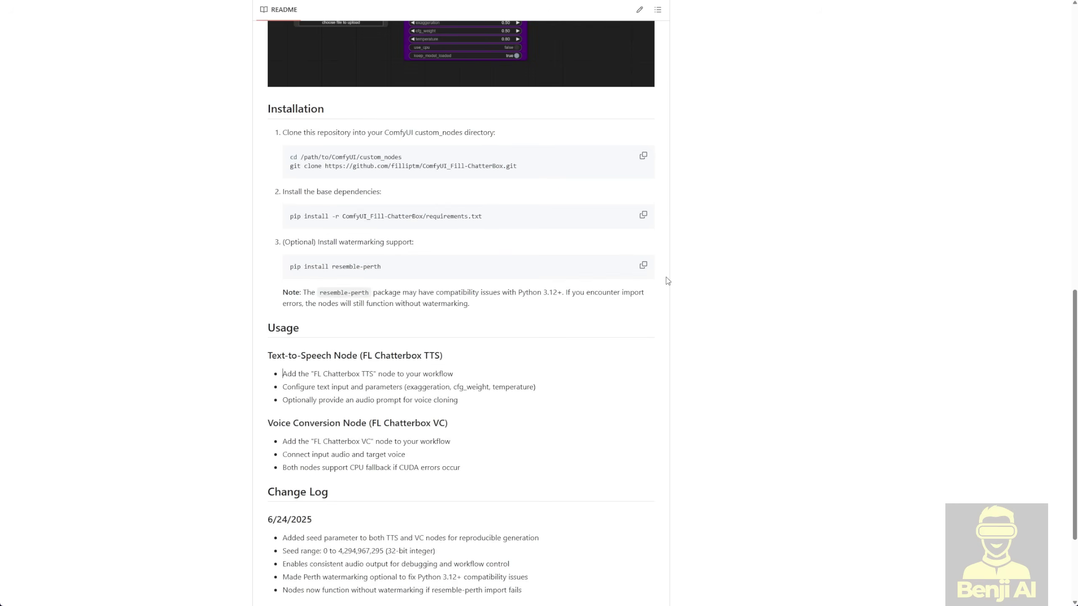
pyautogui.scroll(5, 620, 353)
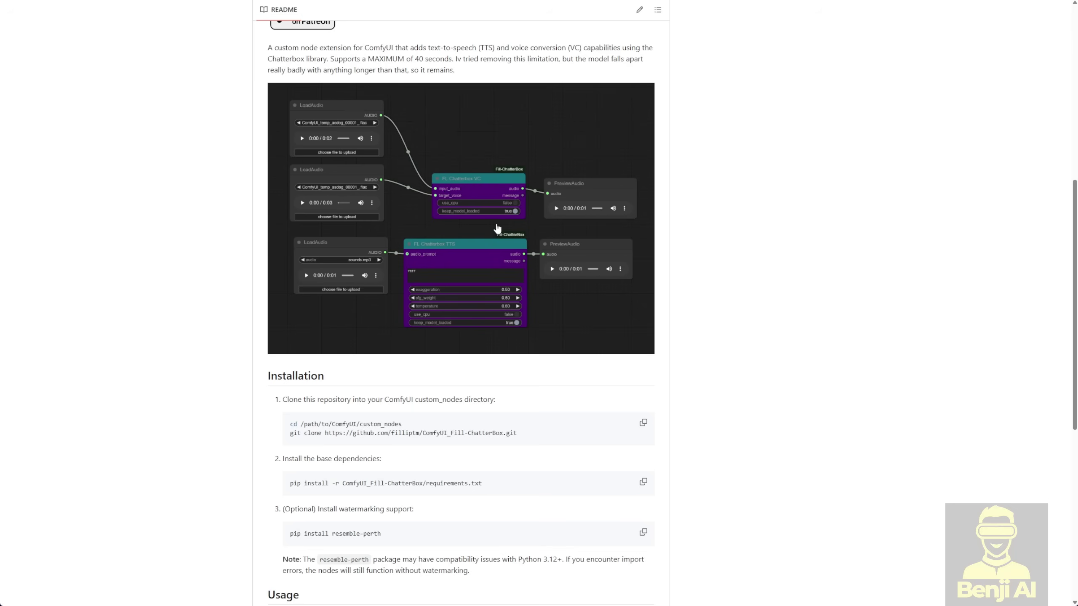
pyautogui.scroll(-4, 497, 229)
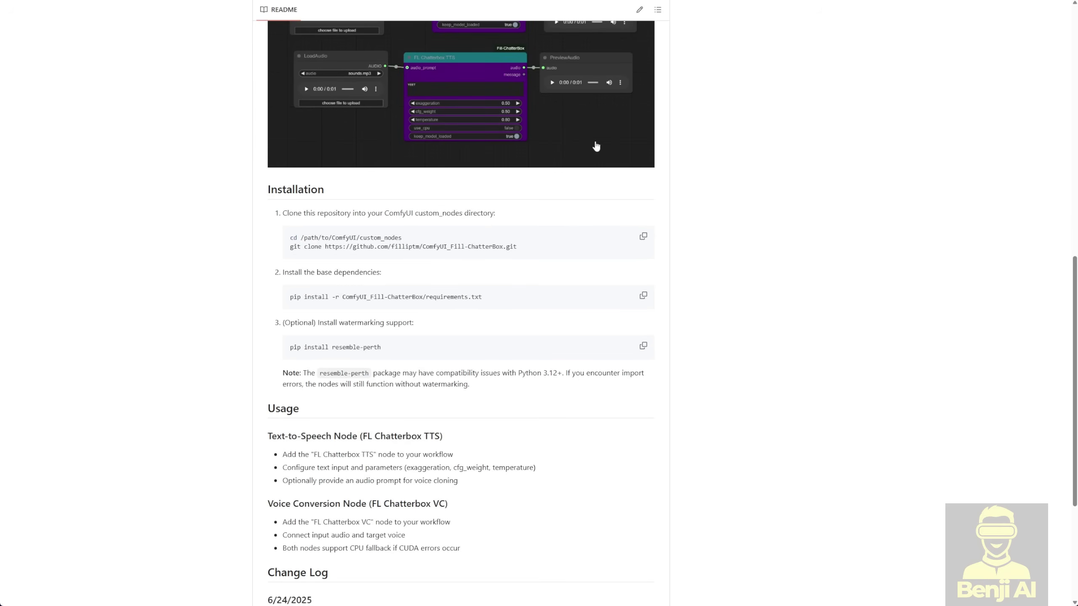
pyautogui.scroll(-3, 303, 349)
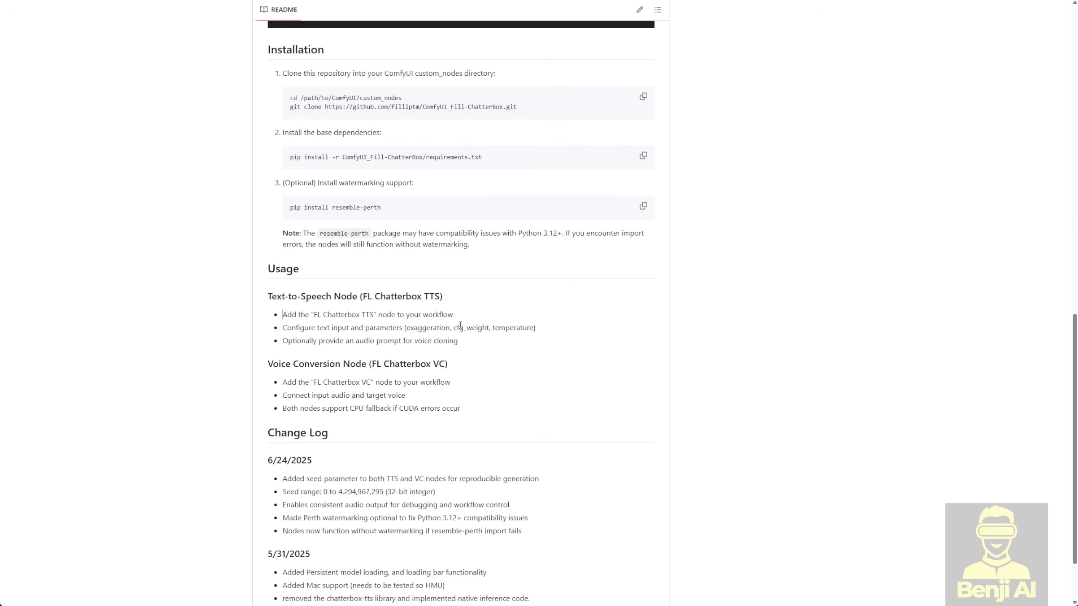
pyautogui.scroll(-2, 410, 347)
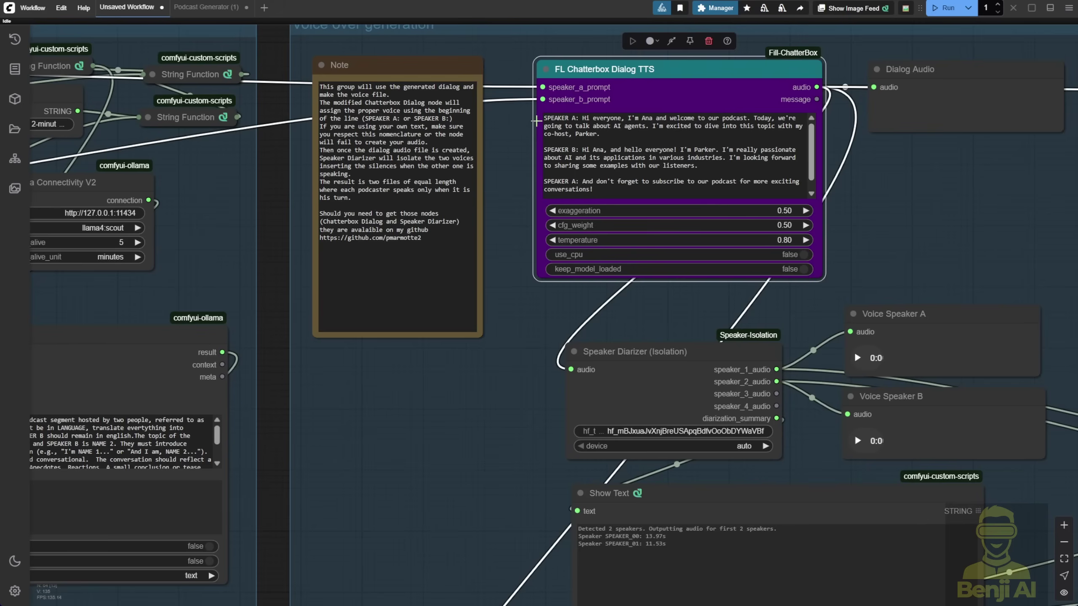
# - Return to ComfyUI and highlight Speaker A's opening line in the FL Chatterbox Dialog TTS node's script
pyautogui.scroll(3, 493, 155)
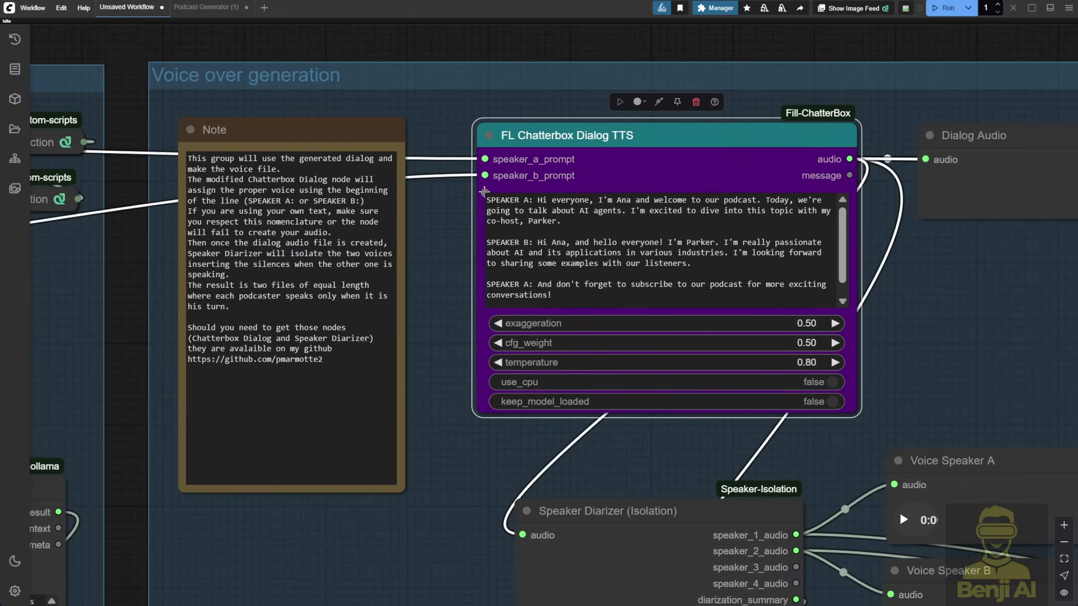
pyautogui.moveTo(493, 202); pyautogui.dragTo(565, 225)
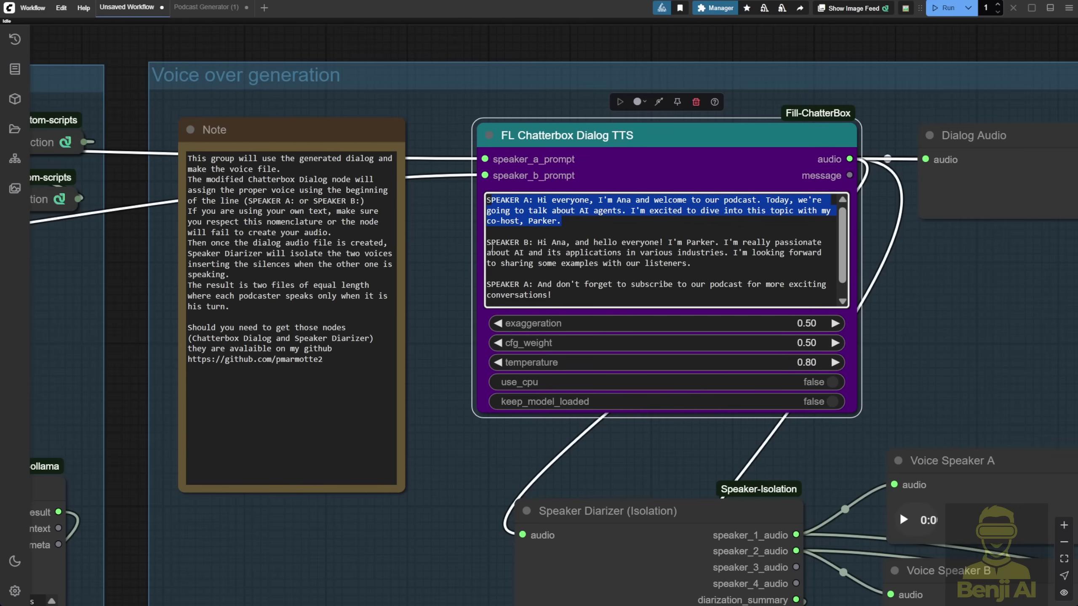
pyautogui.moveTo(440, 265); pyautogui.dragTo(365, 254)
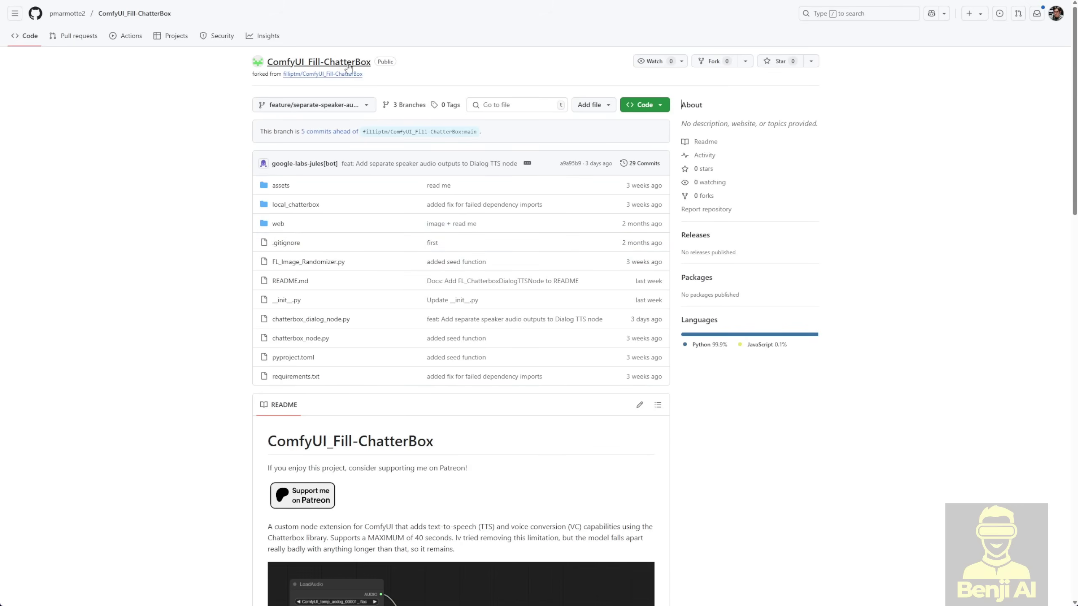
# - Switch to the forked ComfyUI_Fill-ChatterBox repository on GitHub and highlight and read the README's Dialog TTS Node section
pyautogui.moveTo(347, 80)
pyautogui.scroll(-10, 274, 244)
pyautogui.scroll(-10, 272, 248)
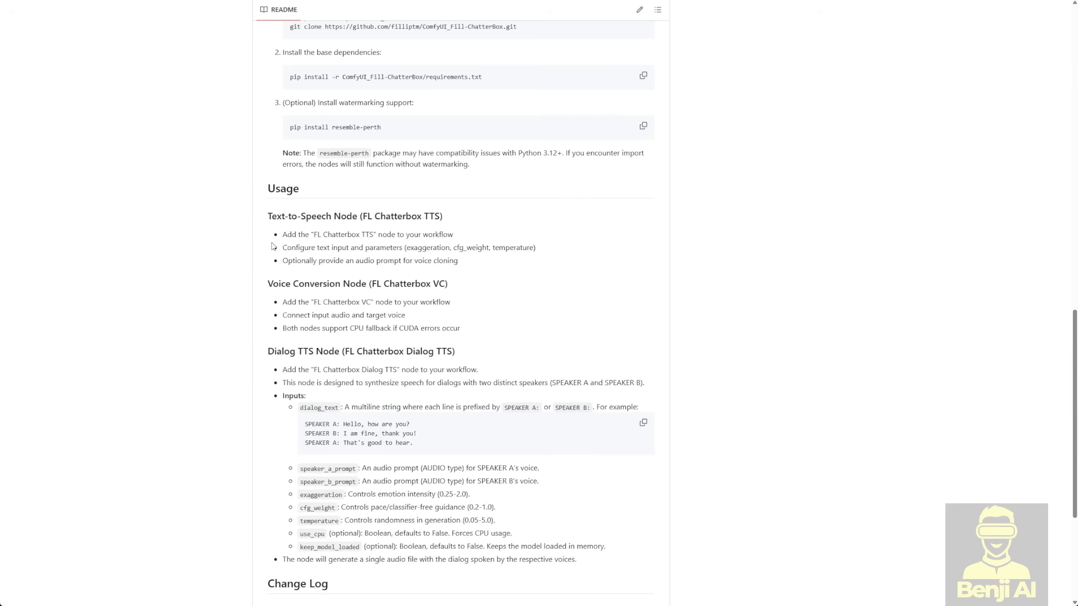
pyautogui.scroll(-3, 320, 178)
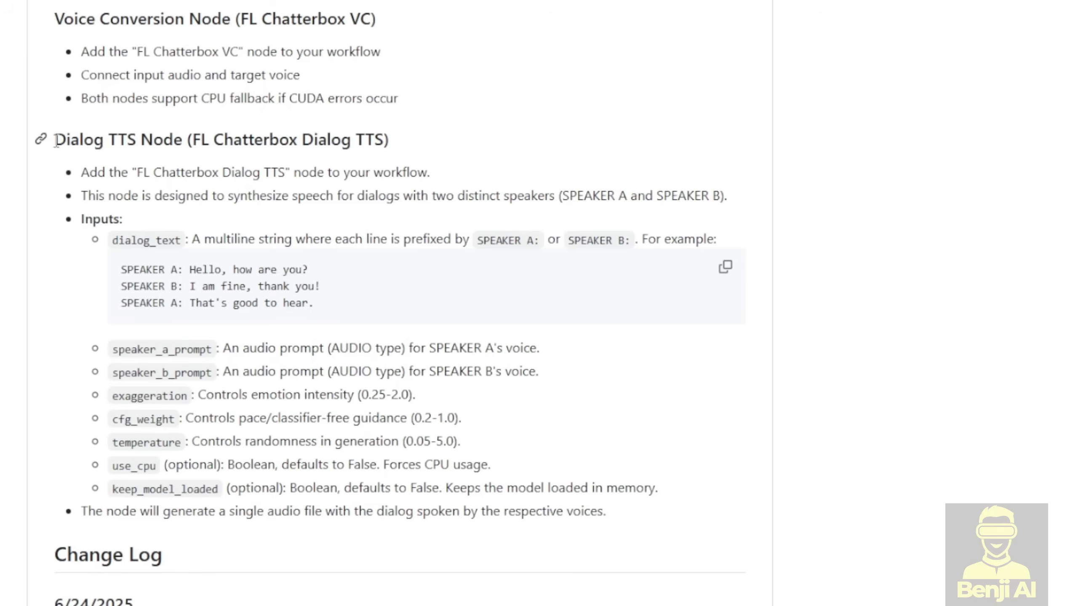
pyautogui.moveTo(55, 140); pyautogui.dragTo(670, 517)
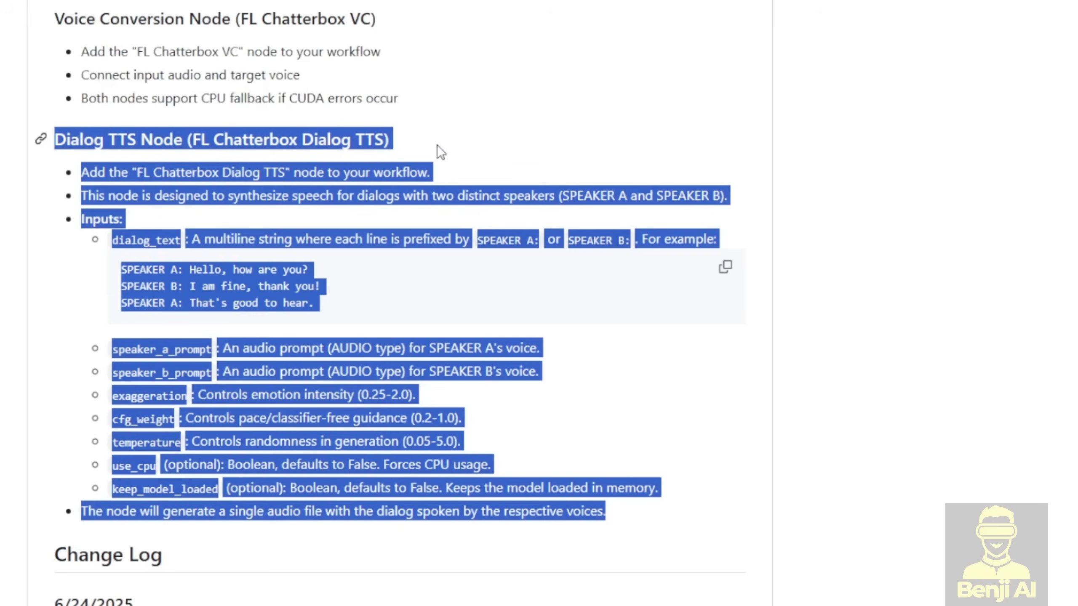
pyautogui.click(96, 149)
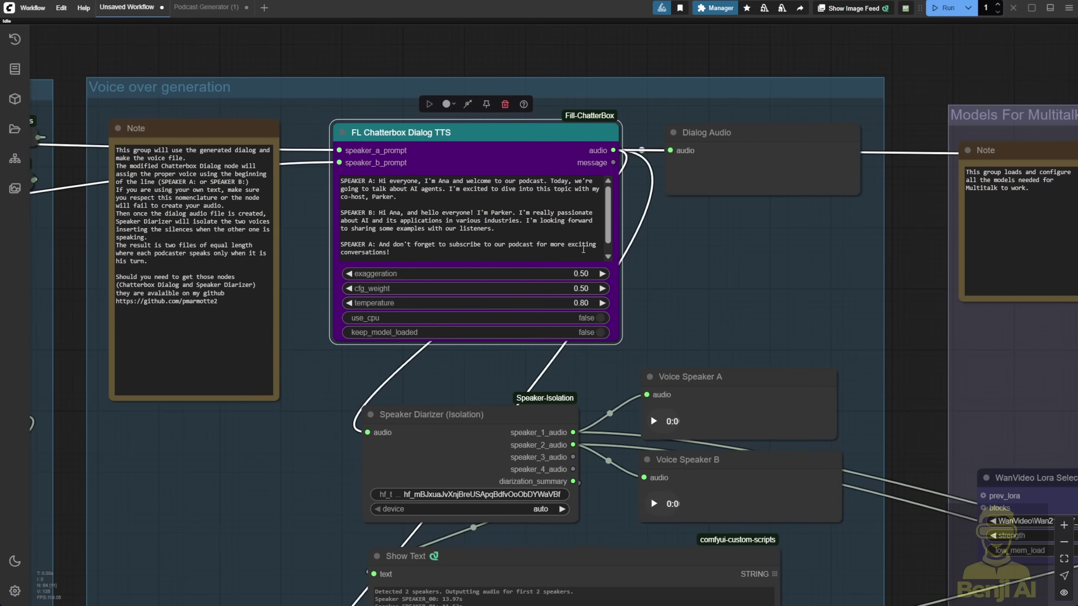
# - Examine the Speaker Diarizer (Isolation) node, its speaker outputs, its Show Text summary and the Voice Speaker A and B audio previews
pyautogui.moveTo(680, 136); pyautogui.dragTo(649, 182)
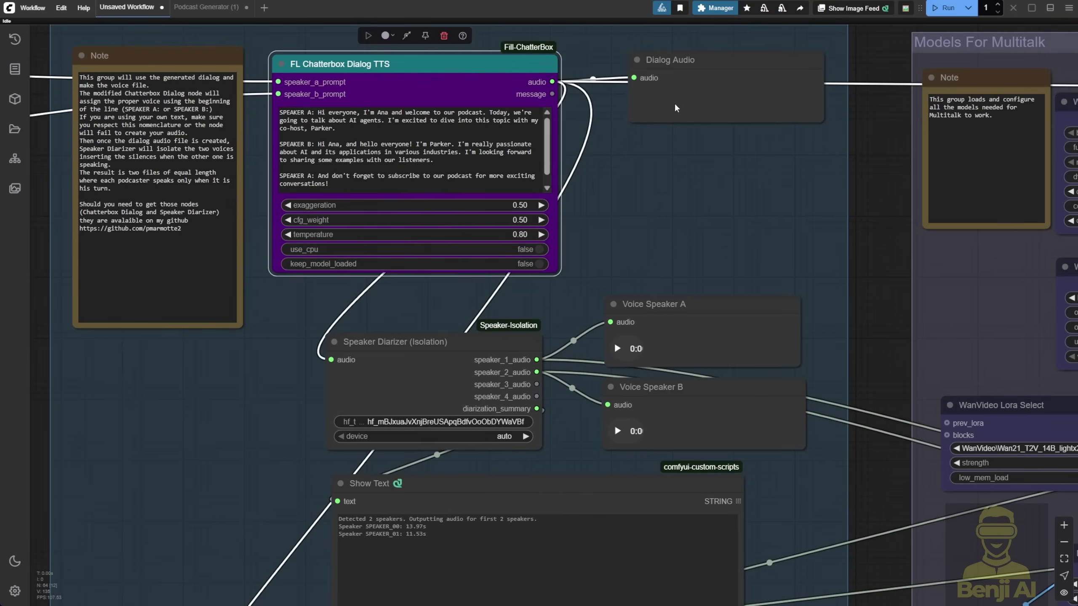
pyautogui.moveTo(634, 244); pyautogui.dragTo(722, 106)
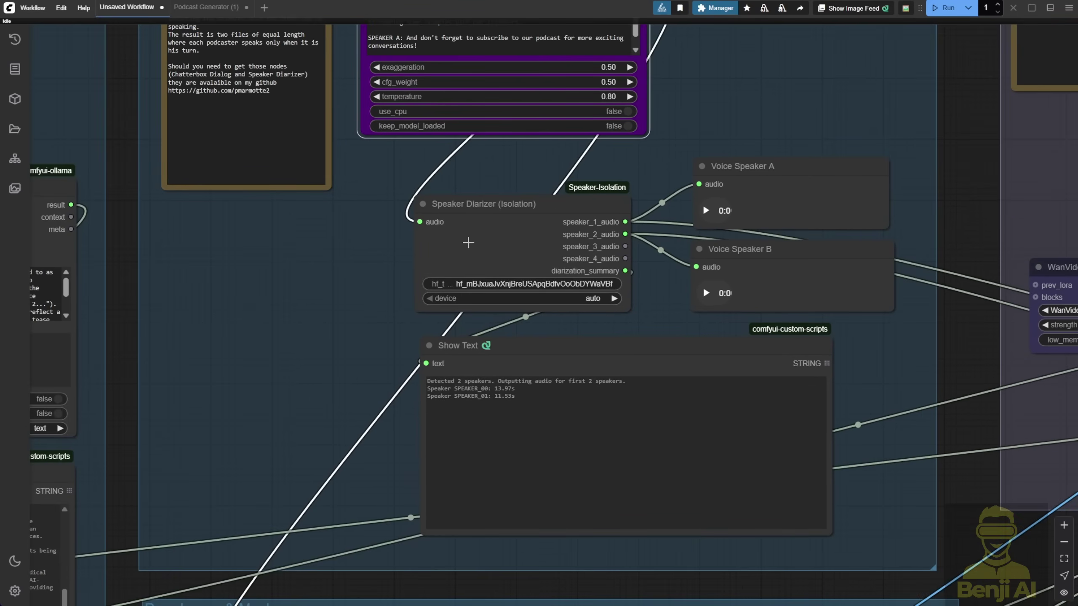
pyautogui.click(488, 210)
pyautogui.scroll(2, 456, 211)
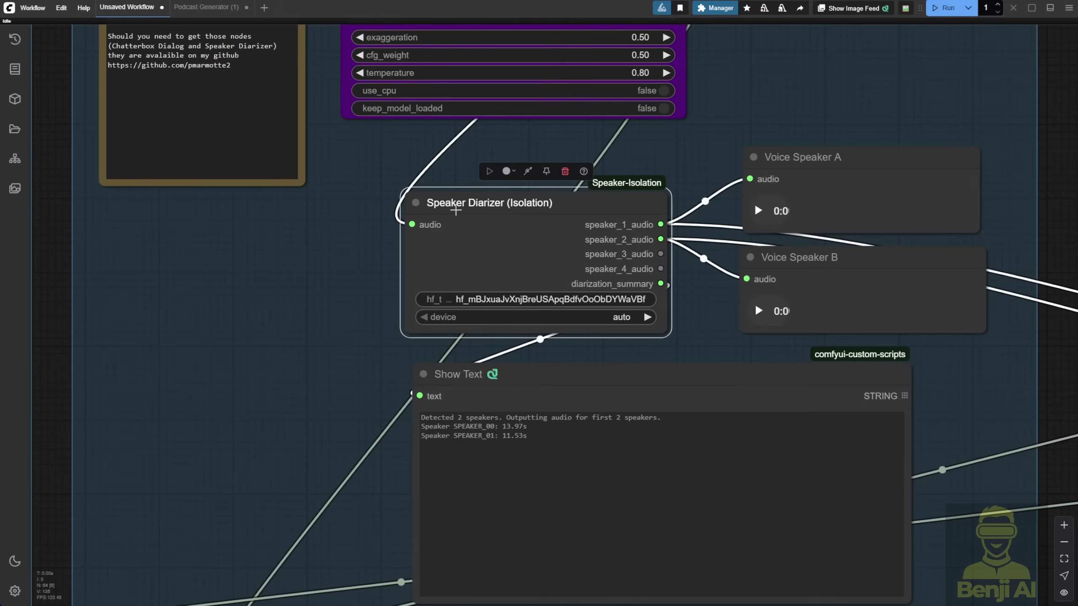
pyautogui.moveTo(515, 145); pyautogui.dragTo(433, 150)
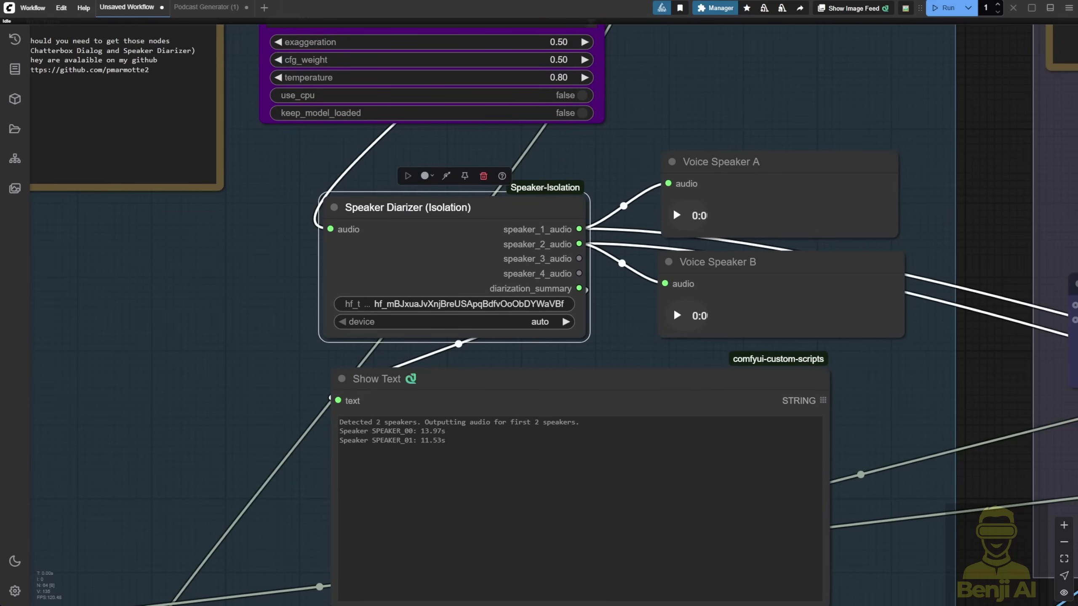
pyautogui.click(474, 144)
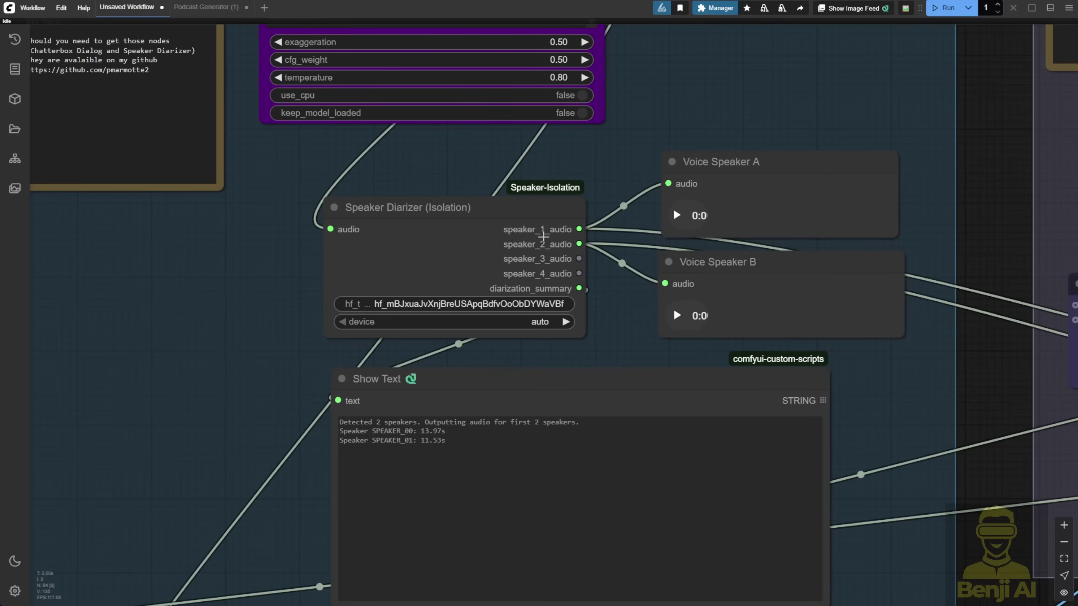
pyautogui.scroll(3, 354, 280)
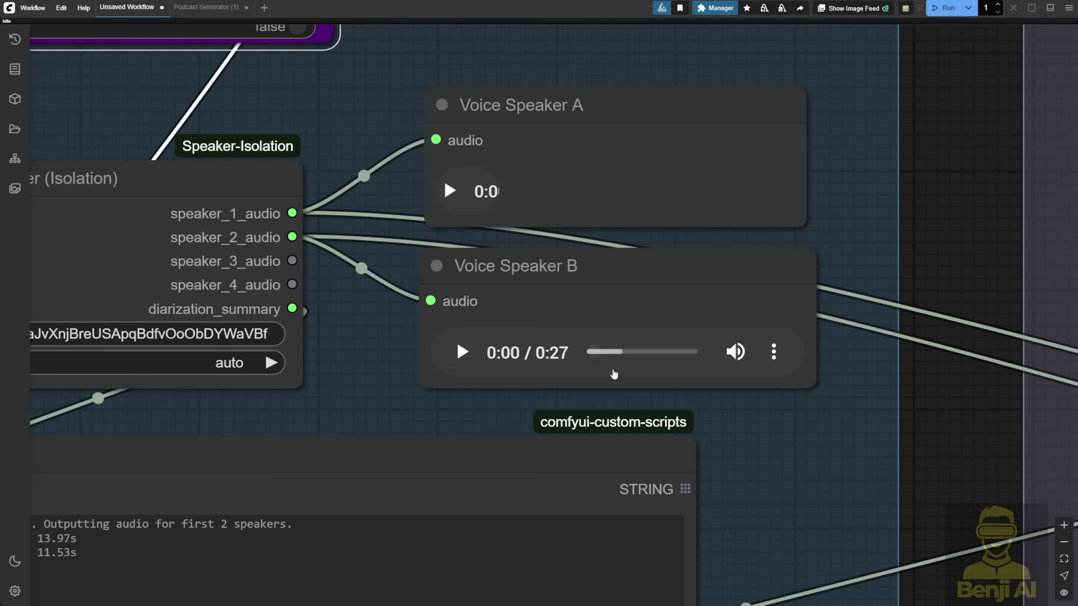
pyautogui.moveTo(509, 275)
pyautogui.mouseDown()
pyautogui.moveTo(518, 297)
pyautogui.moveTo(523, 288)
pyautogui.mouseUp()
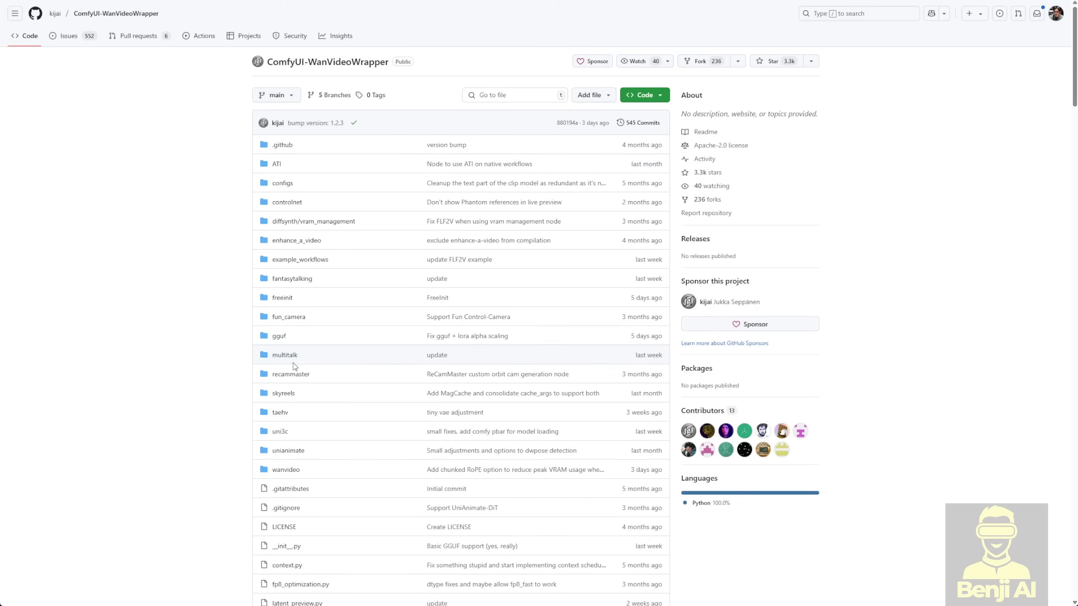
# - Switch to the ComfyUI-WanVideoWrapper repository on GitHub and highlight the multitalk folder in its file list
pyautogui.moveTo(516, 364); pyautogui.dragTo(259, 354)
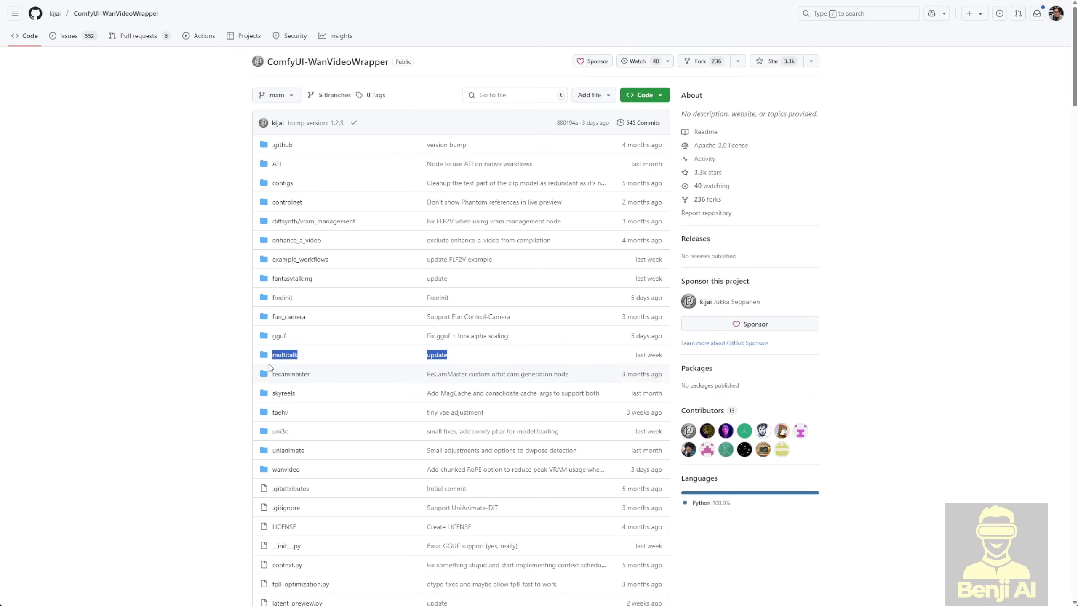
pyautogui.click(309, 343)
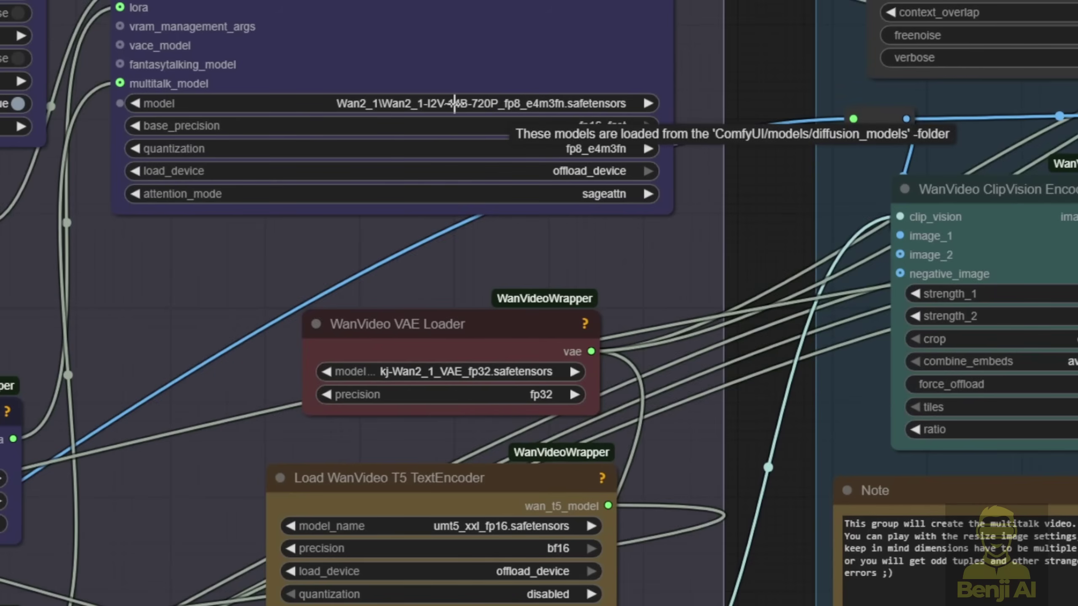
# - Return to ComfyUI, view the WanVideo Model Loader's available models and review the loader nodes in the Models For Multitalk group
pyautogui.click(454, 104)
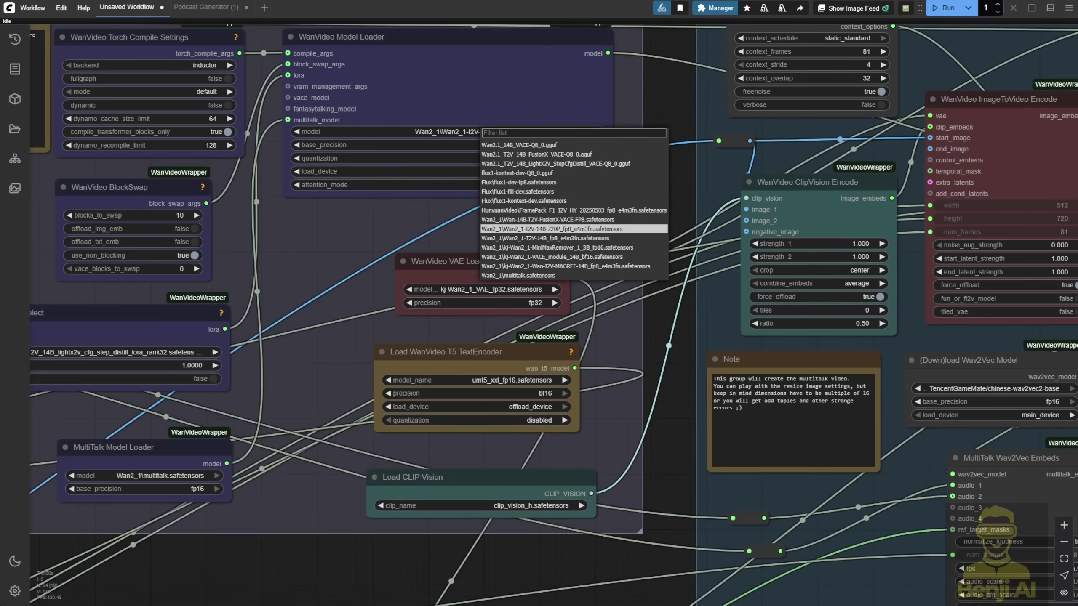
pyautogui.moveTo(345, 217); pyautogui.dragTo(652, 290)
pyautogui.moveTo(577, 363); pyautogui.dragTo(510, 314)
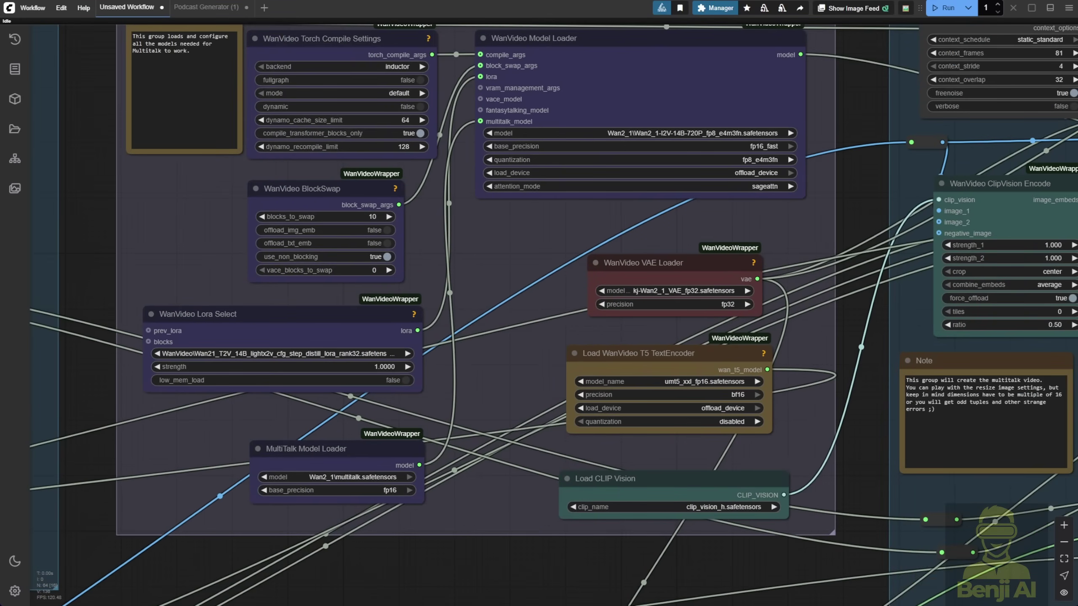
# - Select the MultiTalk Wav2Vec Embeds node in the Multitalk Video group and inspect its audio_1, audio_2 and ref_target_masks inputs
pyautogui.scroll(-4, 834, 420)
pyautogui.moveTo(775, 385); pyautogui.dragTo(233, 221)
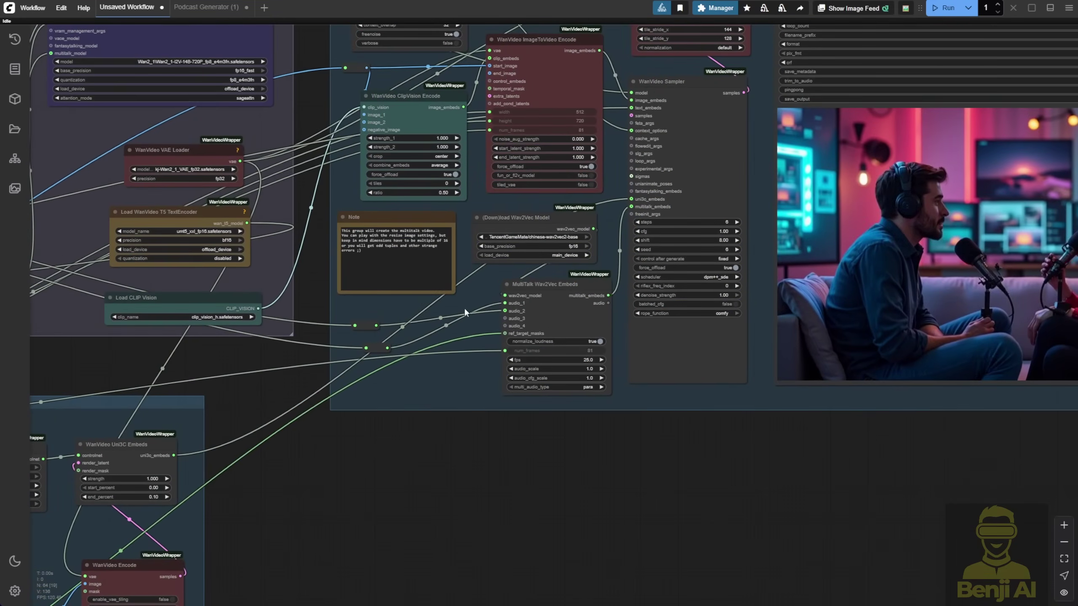
pyautogui.scroll(10, 499, 311)
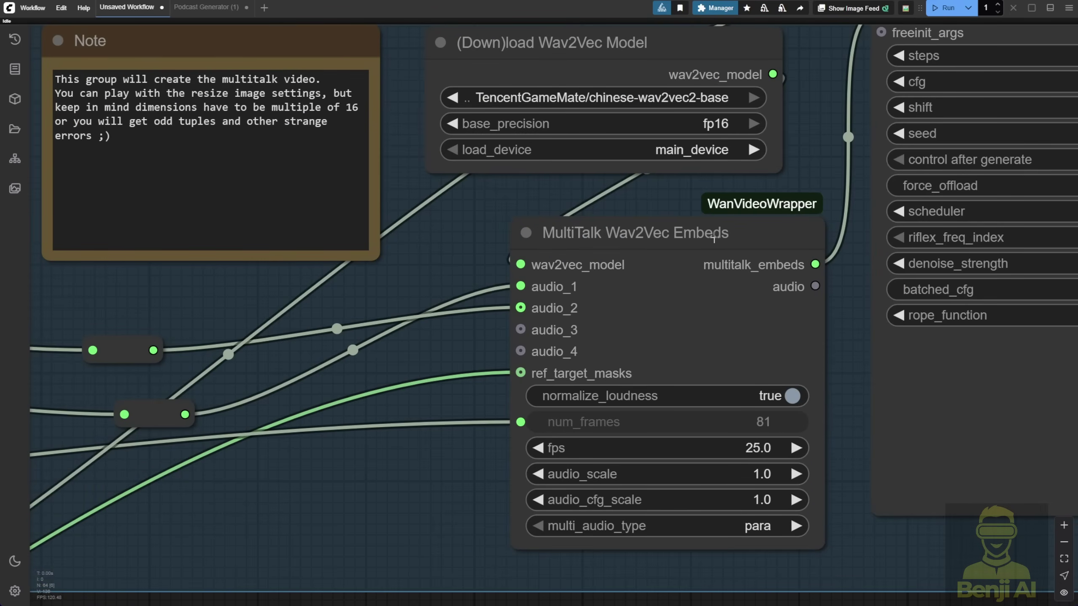
pyautogui.moveTo(714, 240); pyautogui.dragTo(762, 244)
pyautogui.scroll(3, 561, 291)
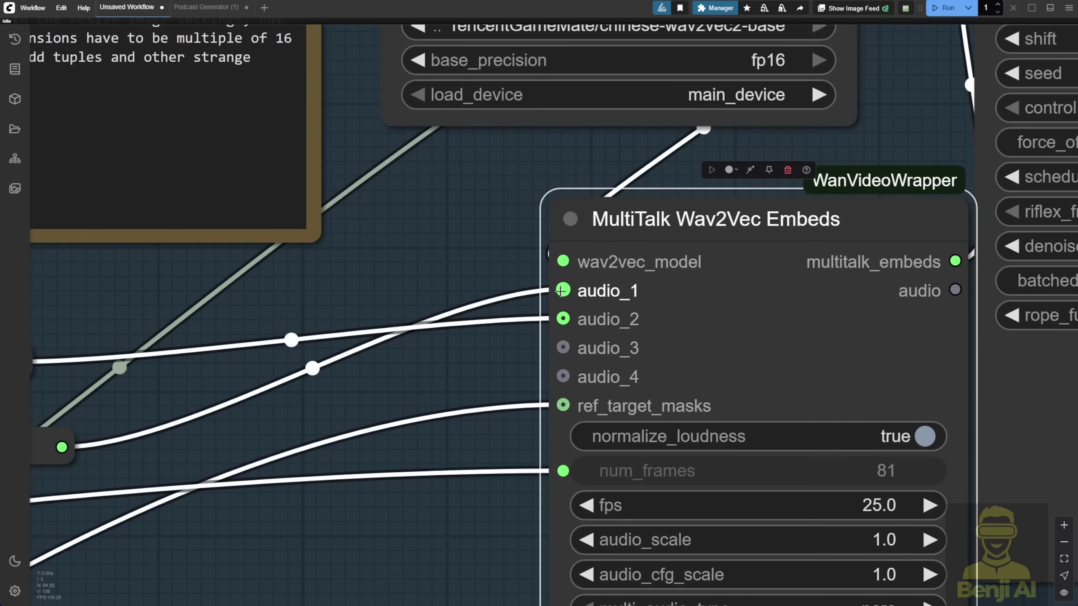
pyautogui.scroll(-3, 556, 327)
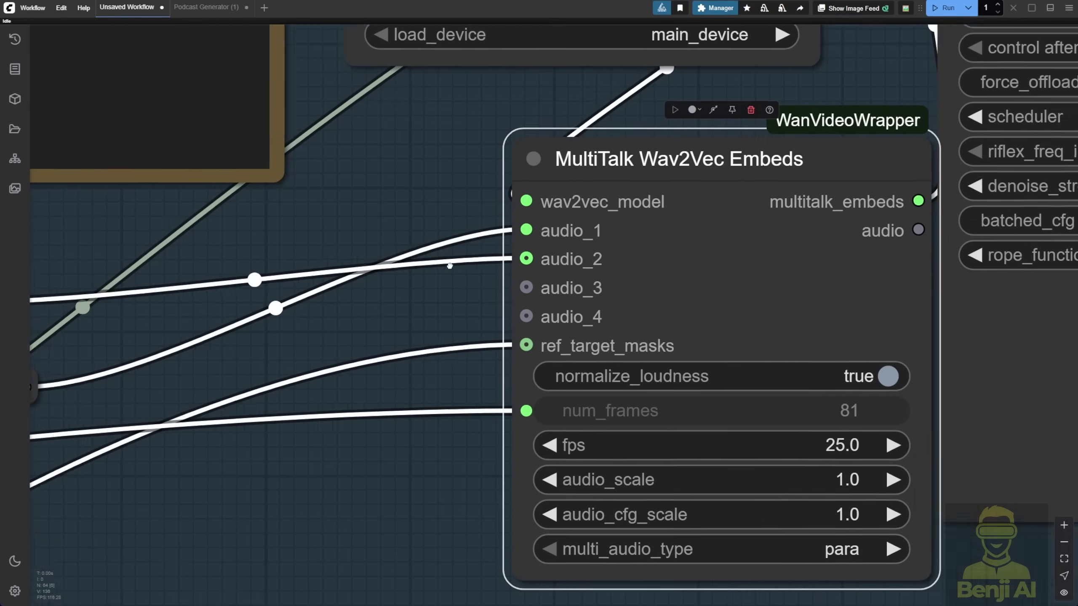
pyautogui.scroll(8, 475, 226)
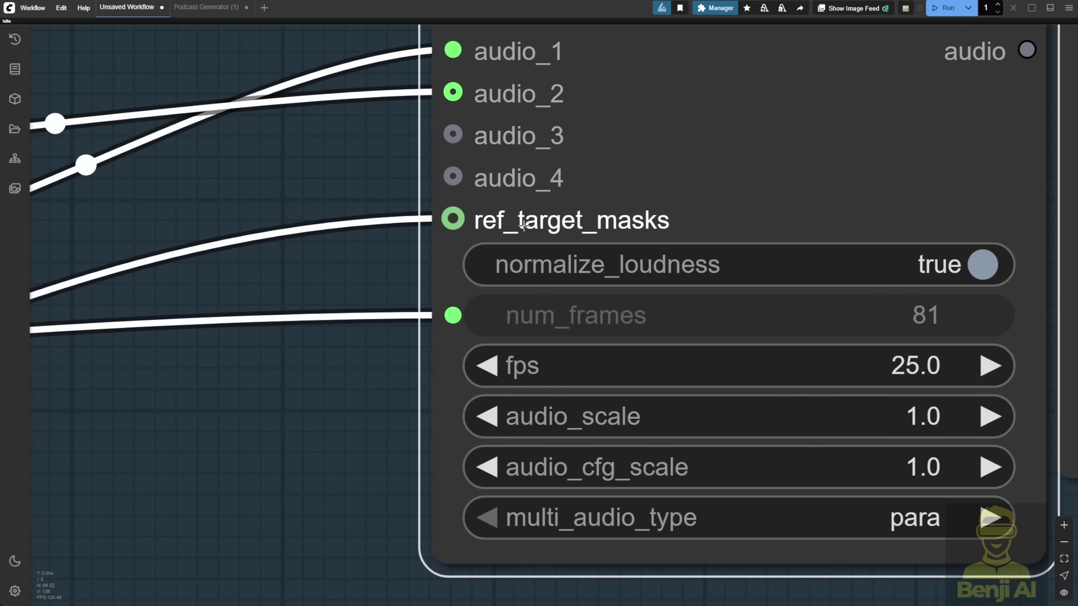
pyautogui.scroll(-10, 373, 332)
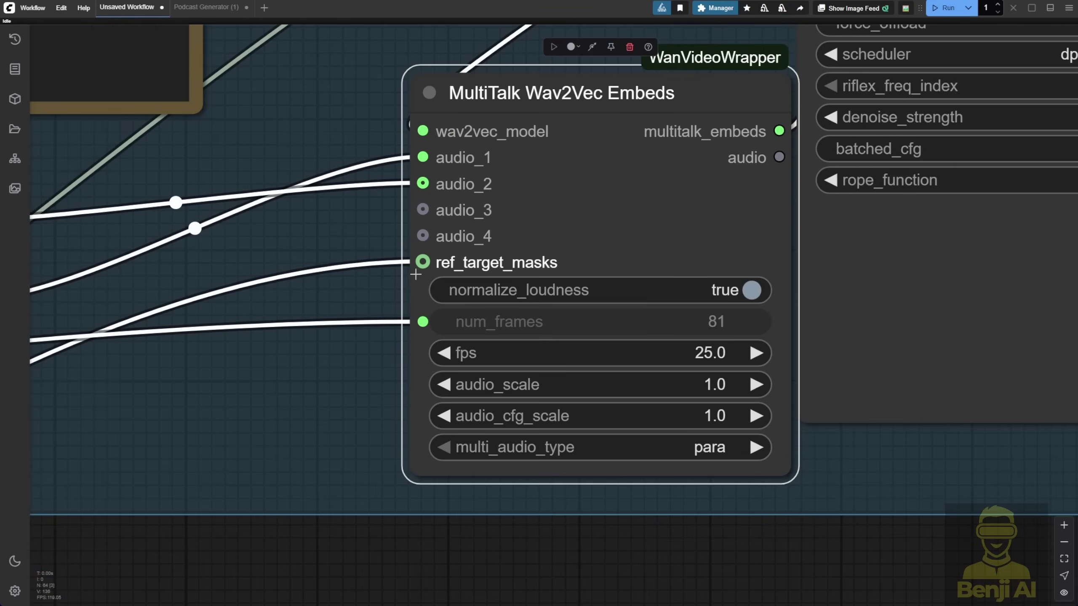
# - Examine how the Audio Duration and Int nodes feed the Math Expression node's frame calculation in the Prep Image & Mask group
pyautogui.scroll(2, 747, 267)
pyautogui.scroll(3, 692, 294)
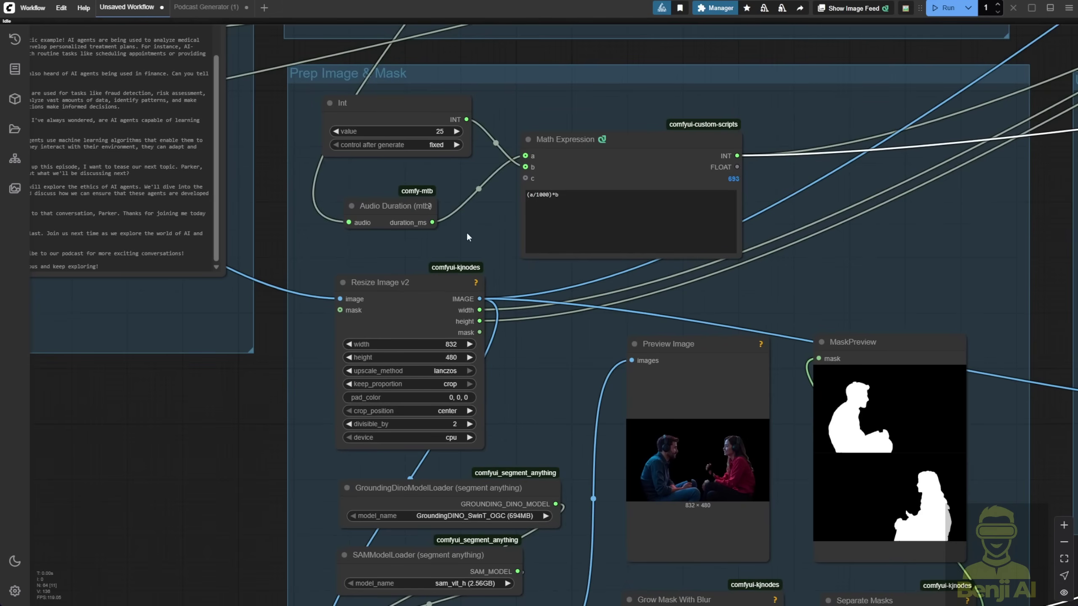
pyautogui.scroll(2, 467, 229)
pyautogui.moveTo(395, 203); pyautogui.dragTo(396, 172)
pyautogui.moveTo(457, 221); pyautogui.dragTo(311, 291)
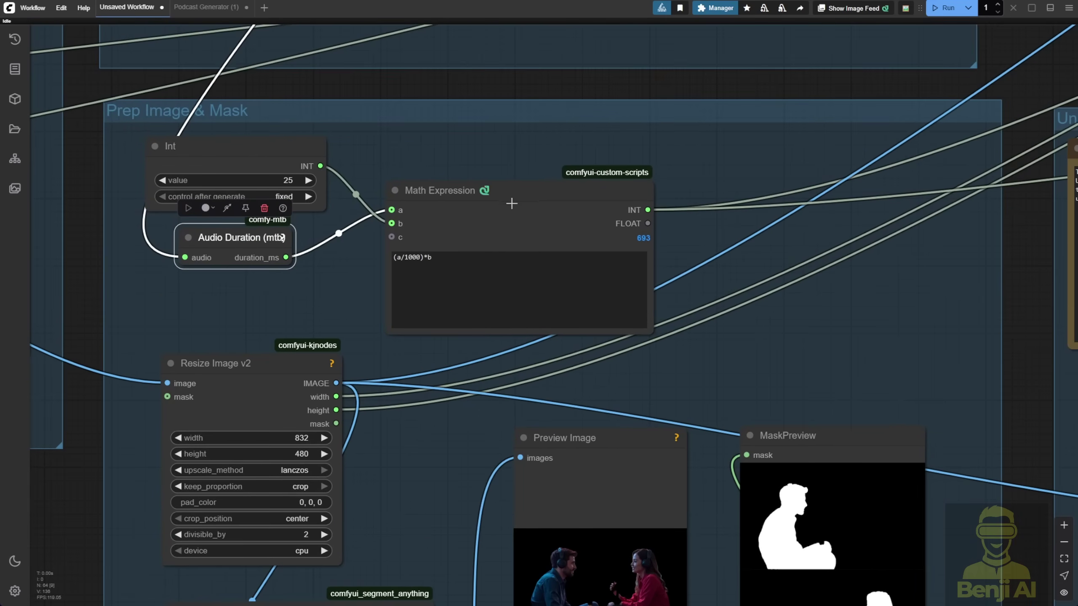
pyautogui.scroll(7, 631, 242)
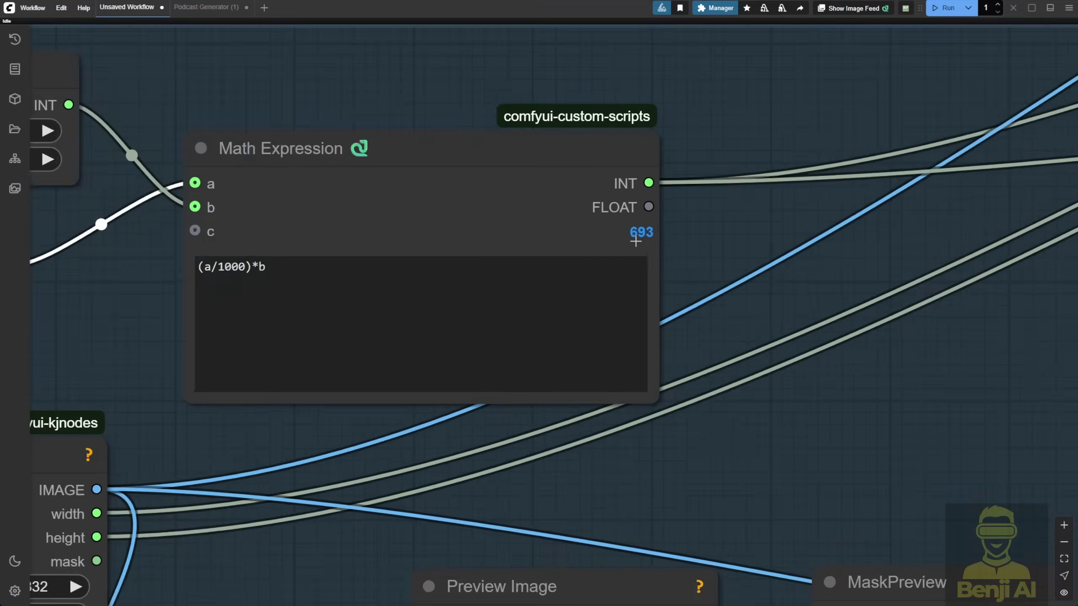
pyautogui.moveTo(652, 235); pyautogui.dragTo(417, 281)
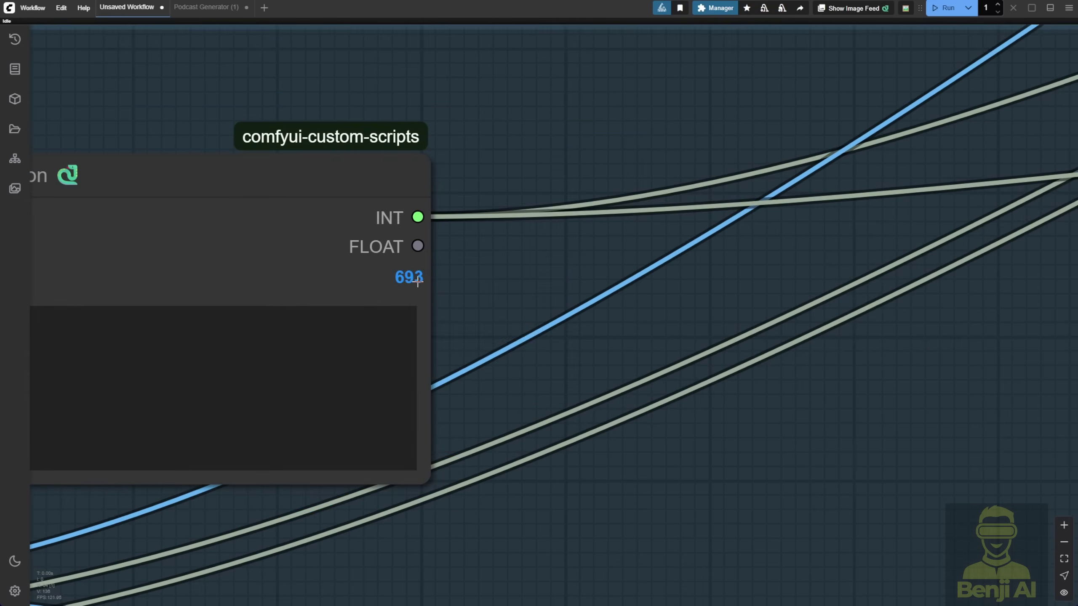
# - Trace the Math Expression output to the num_frames input of the MultiTalk Wav2Vec Embeds node and select that node
pyautogui.scroll(-8, 417, 281)
pyautogui.moveTo(594, 272); pyautogui.dragTo(128, 338)
pyautogui.scroll(-2, 608, 315)
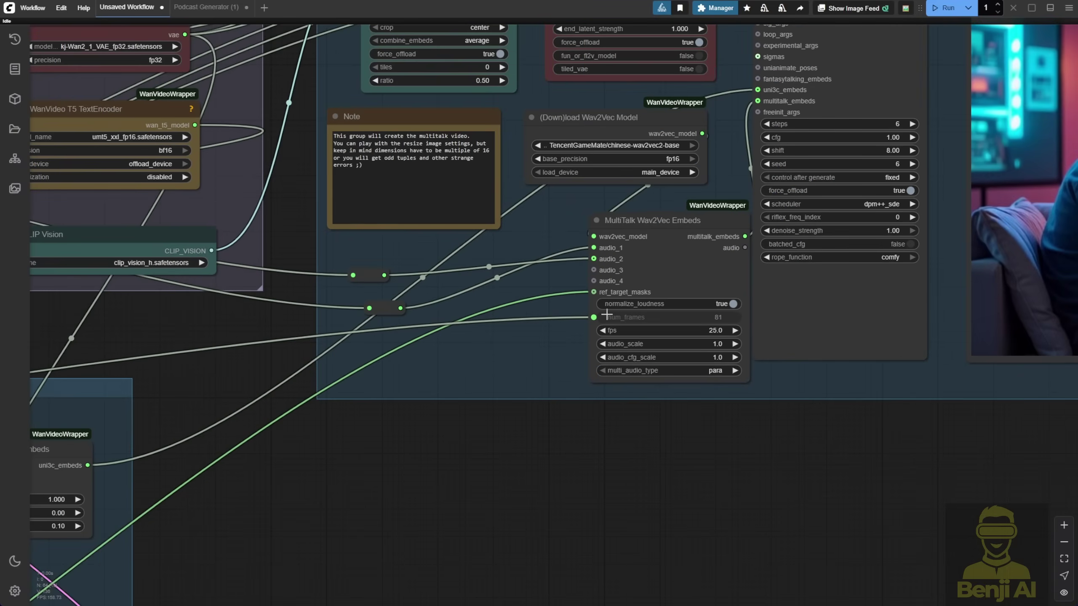
pyautogui.click(646, 227)
pyautogui.scroll(8, 632, 320)
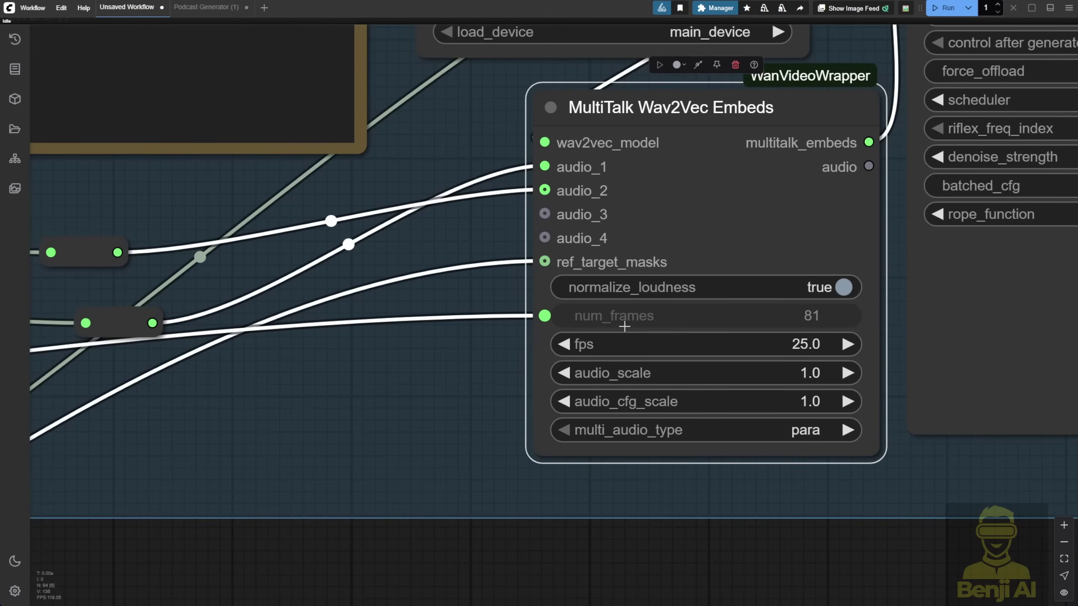
# - Review the segmented speakers in the Preview Image and MaskPreview nodes, along with the Separate Masks node's settings
pyautogui.scroll(-10, 602, 324)
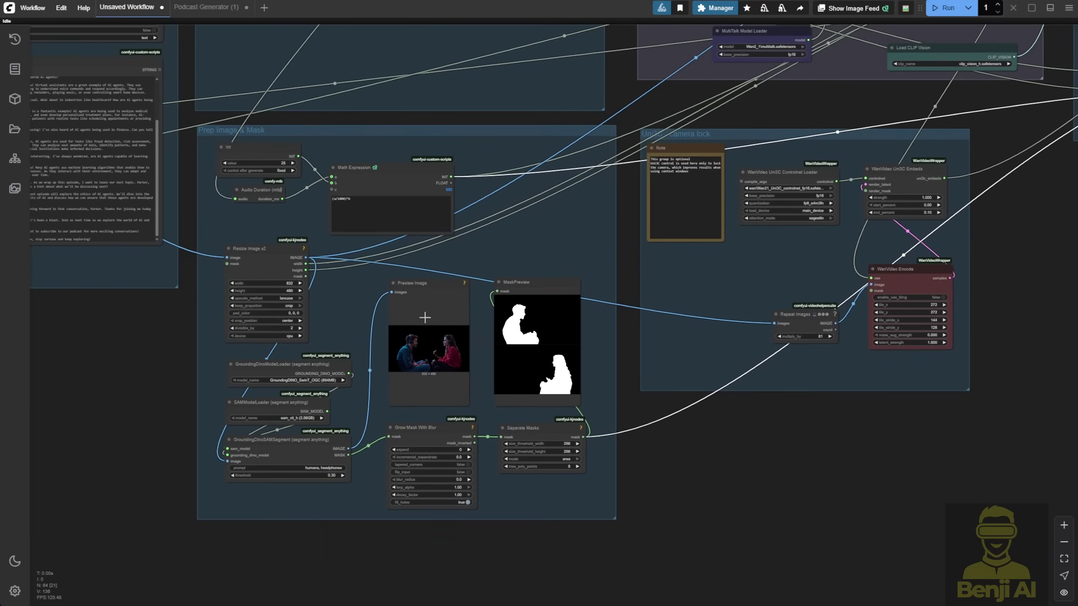
pyautogui.scroll(10, 376, 351)
pyautogui.scroll(3, 378, 391)
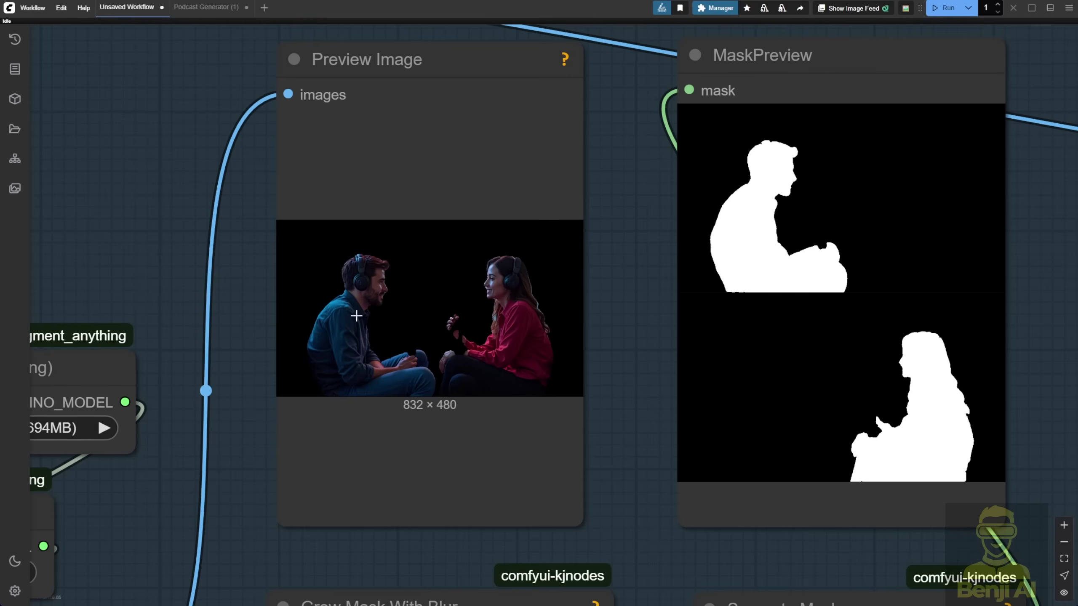
pyautogui.scroll(4, 357, 313)
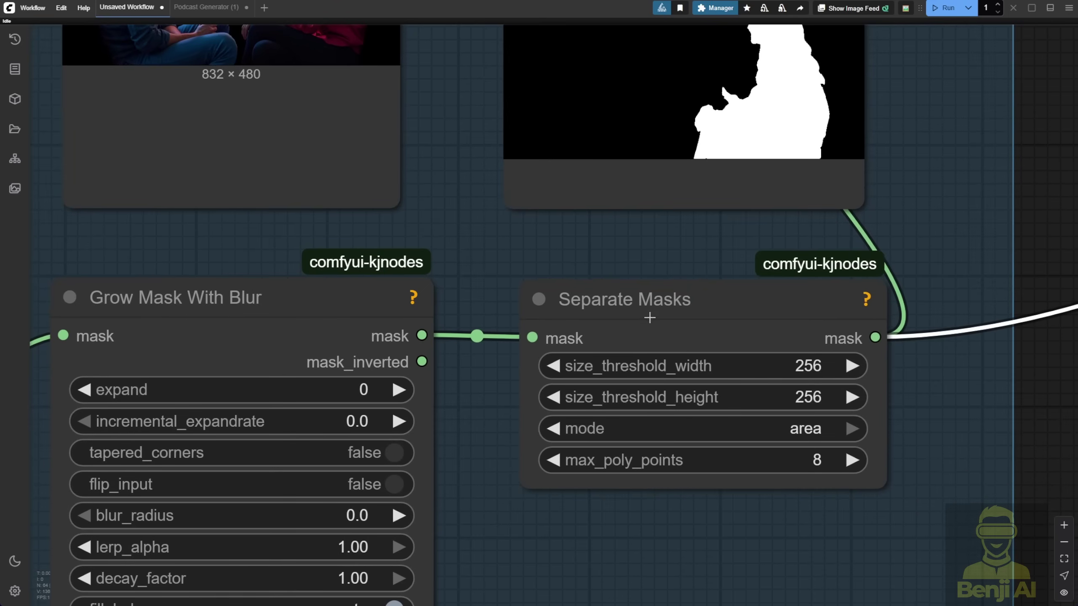
# - View the two speakers' masks one at a time in the MaskPreview node, and return to the combined preview
pyautogui.click(640, 316)
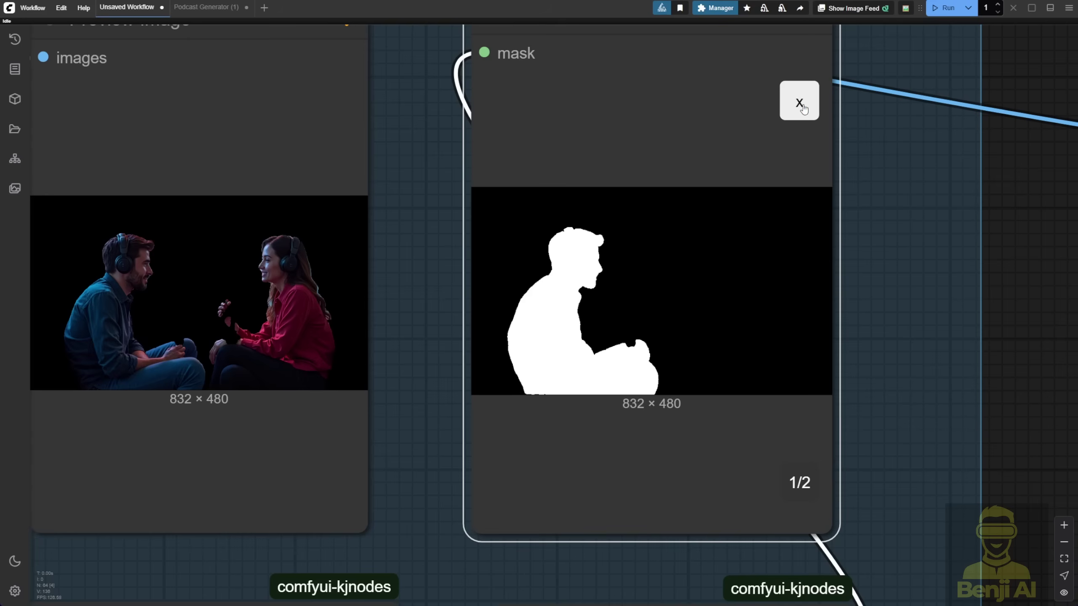
pyautogui.click(802, 106)
pyautogui.click(753, 316)
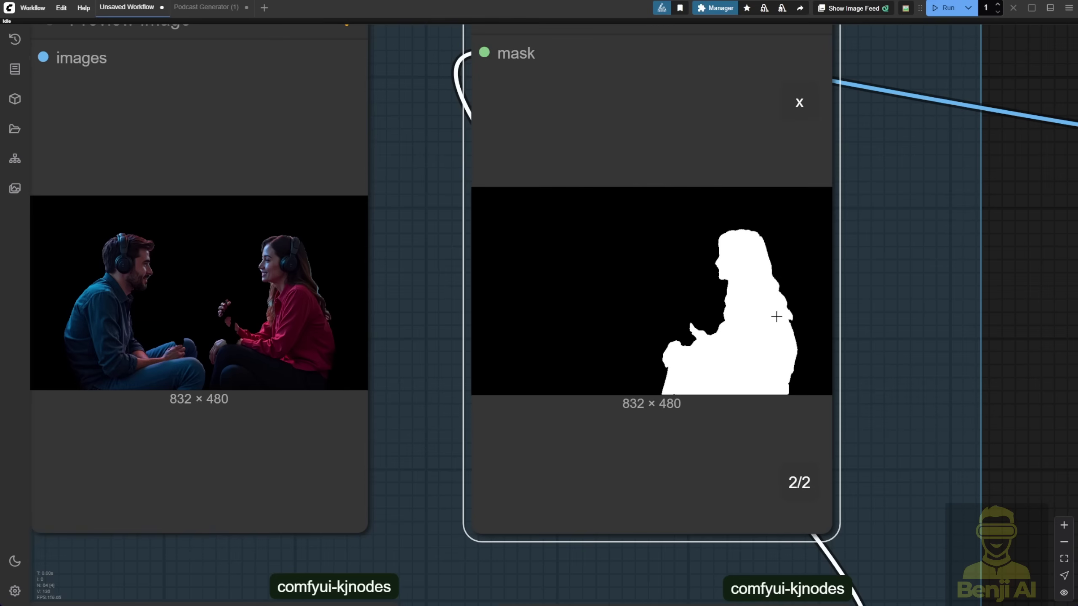
pyautogui.click(800, 103)
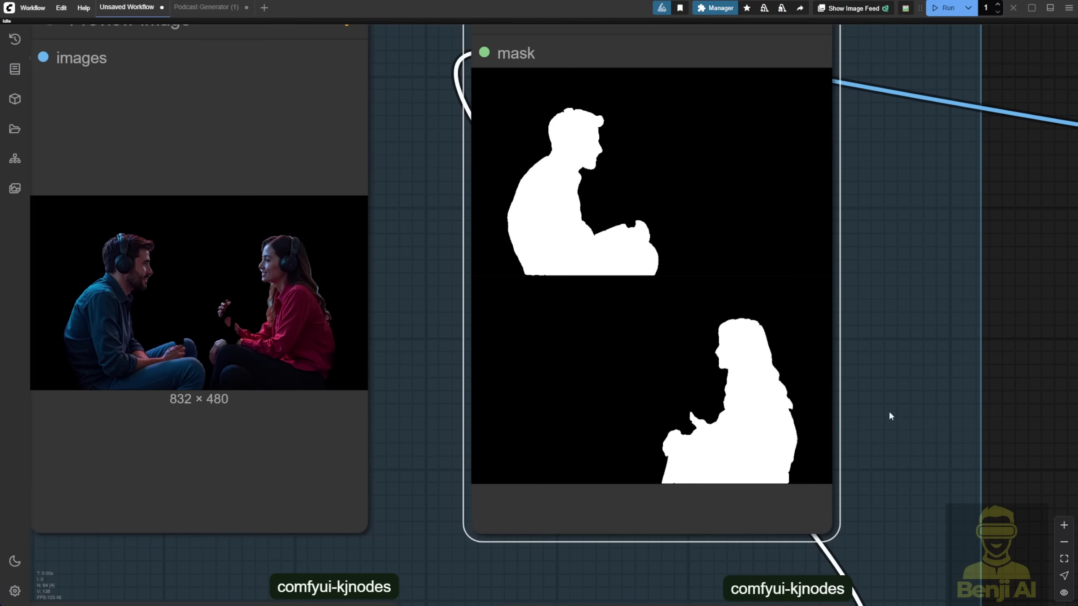
# - Trace the separated masks to the ref_target_masks input of the MultiTalk Wav2Vec Embeds node
pyautogui.scroll(-10, 839, 503)
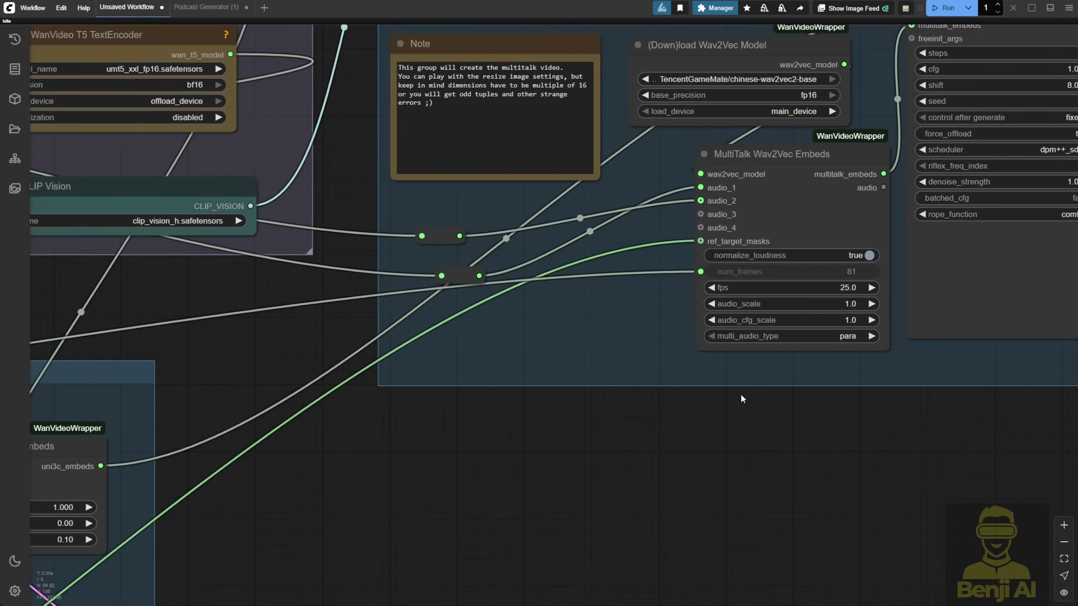
pyautogui.scroll(3, 745, 297)
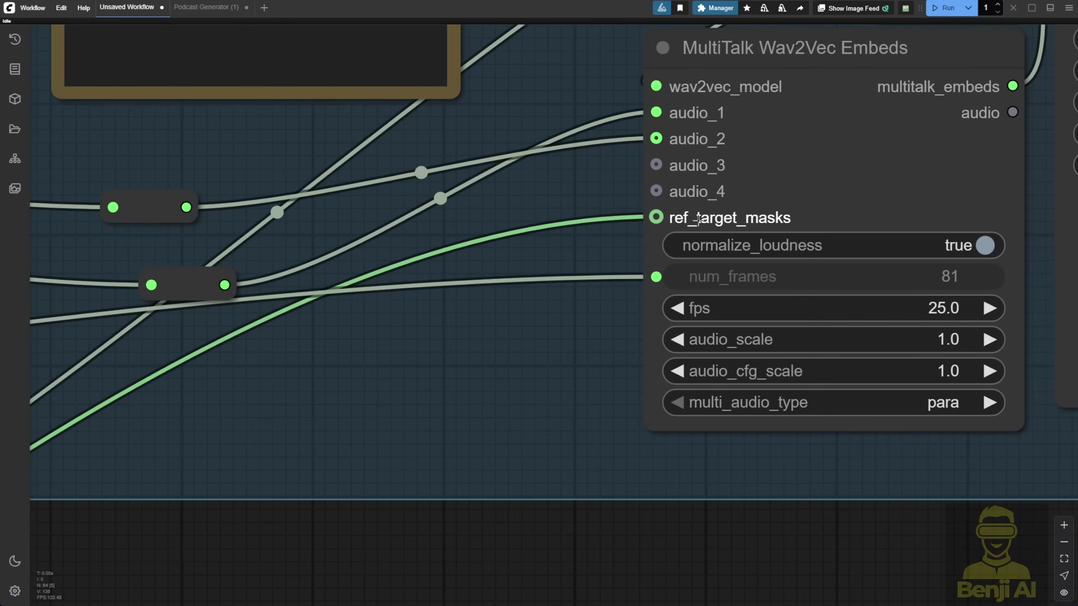
pyautogui.scroll(-2, 861, 170)
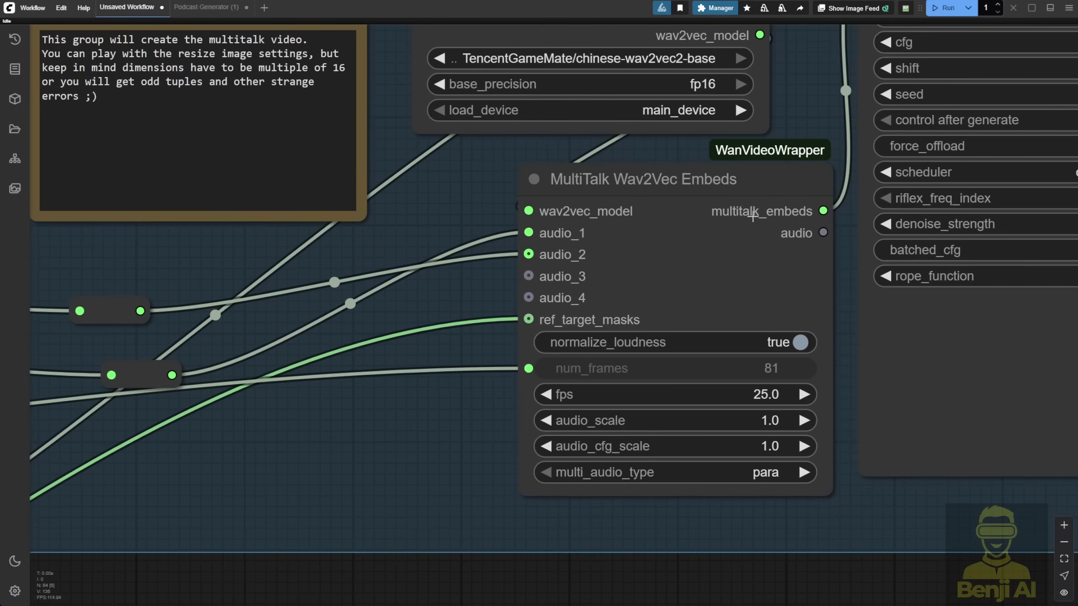
# - Select the WanVideo Context Options node in the Multitalk Video group and examine its settings and connection to the WanVideo Sampler
pyautogui.click(721, 218)
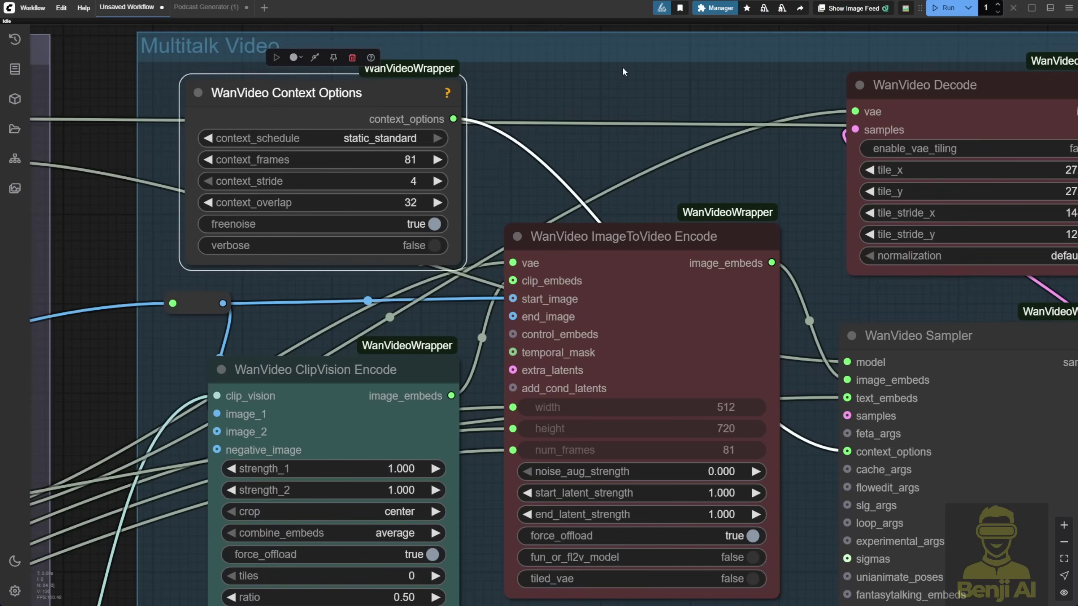
pyautogui.scroll(-2, 684, 121)
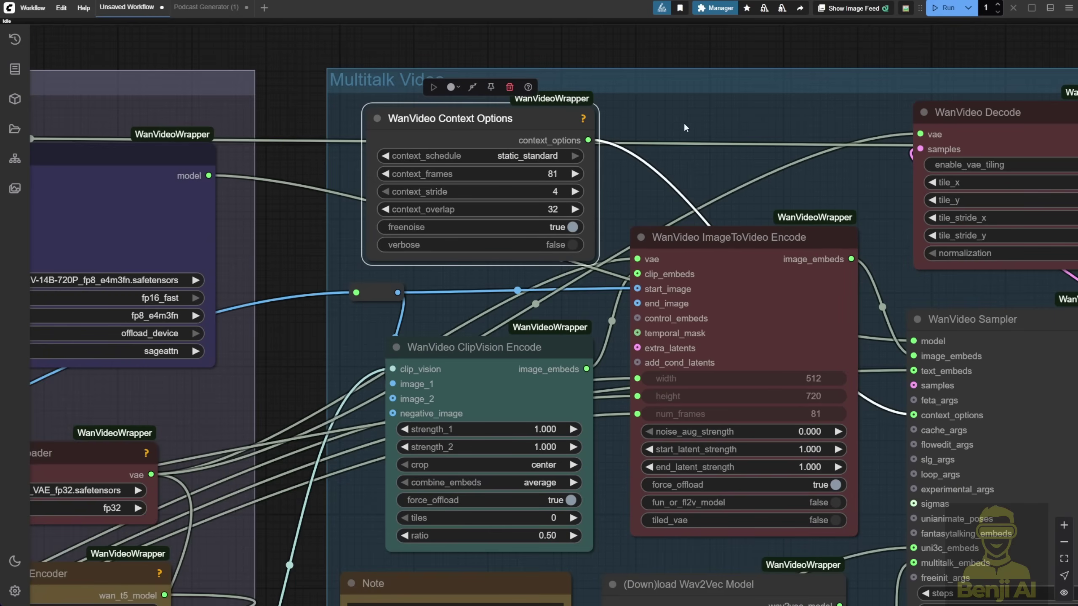
pyautogui.moveTo(684, 121); pyautogui.dragTo(558, 147)
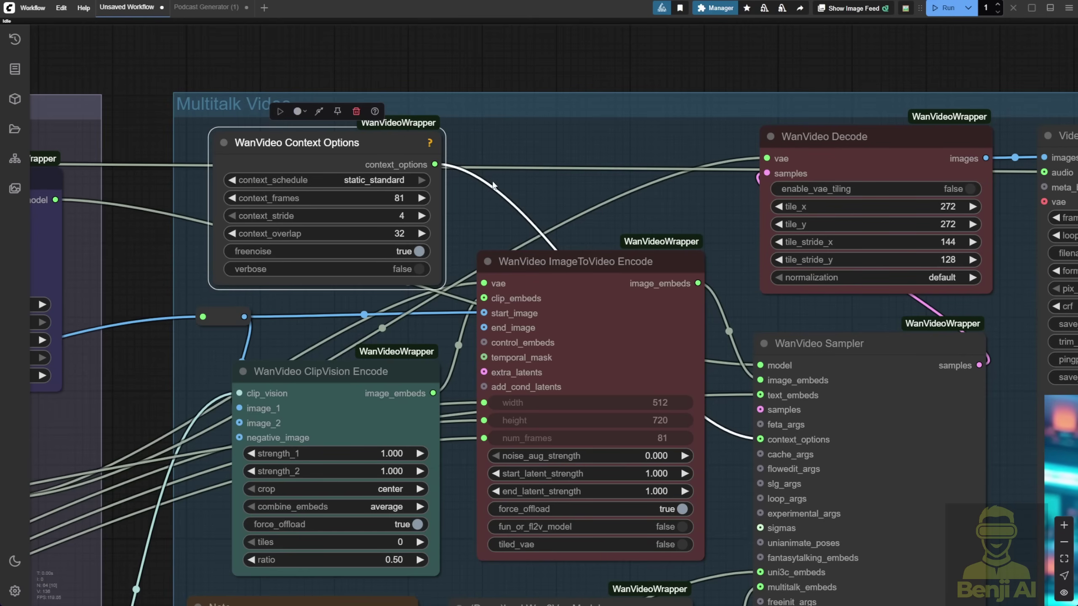
# - Examine the schedule, frames, stride and overlap settings of the WanVideo Context Options node up close
pyautogui.scroll(6, 449, 117)
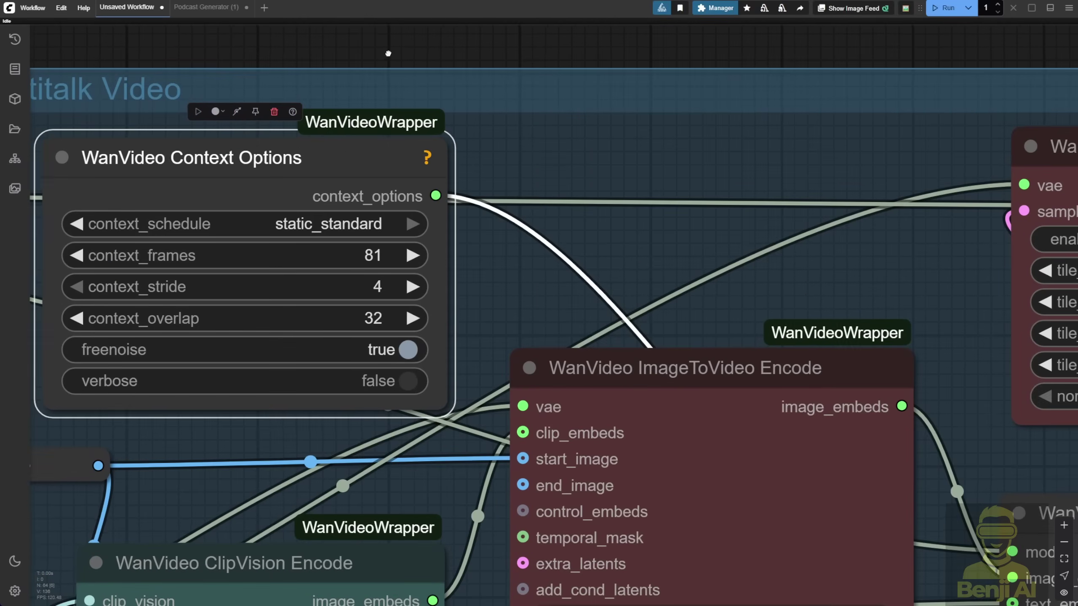
pyautogui.moveTo(381, 67); pyautogui.dragTo(615, 69)
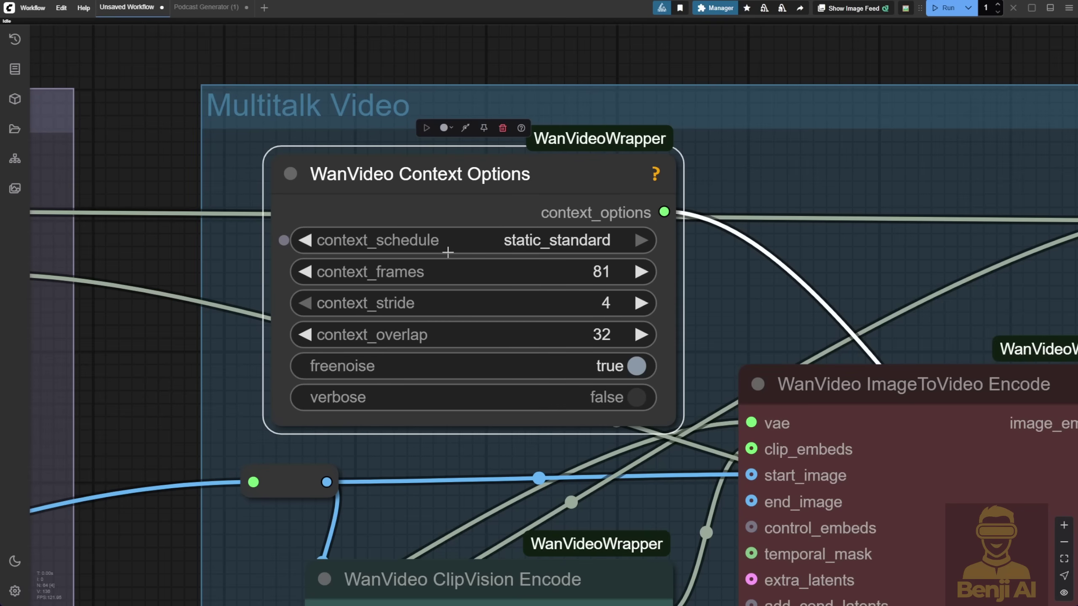
pyautogui.click(939, 397)
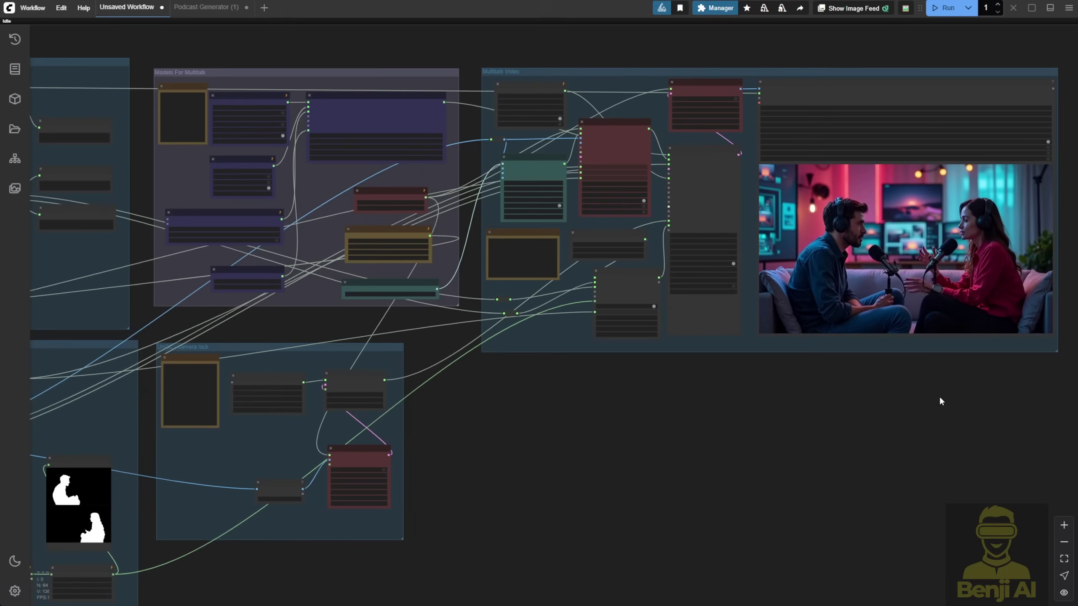
# - Review the podcast preview in the Video result node and the WanVideo Sampler and MultiTalk Wav2Vec Embeds settings in the Multitalk Video group
pyautogui.moveTo(939, 397); pyautogui.dragTo(637, 483)
pyautogui.scroll(4, 604, 305)
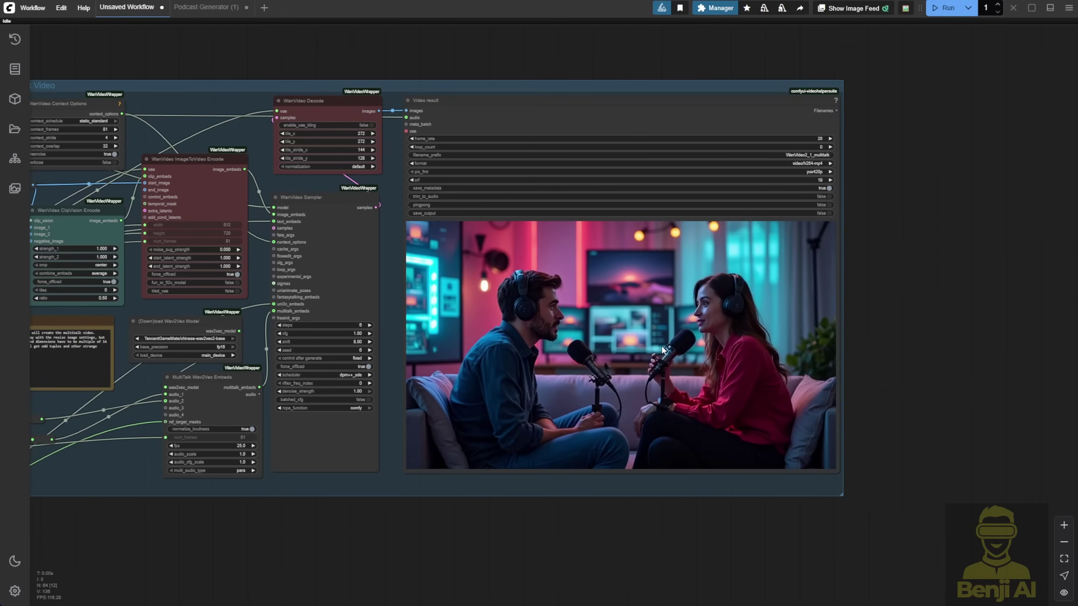
pyautogui.scroll(4, 456, 458)
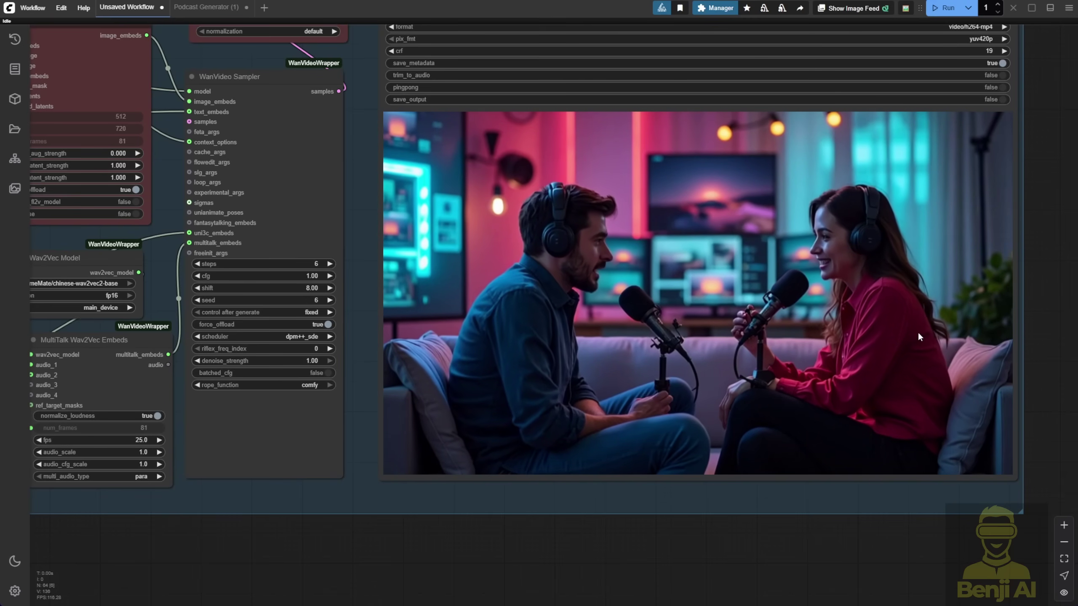
pyautogui.scroll(-3, 915, 333)
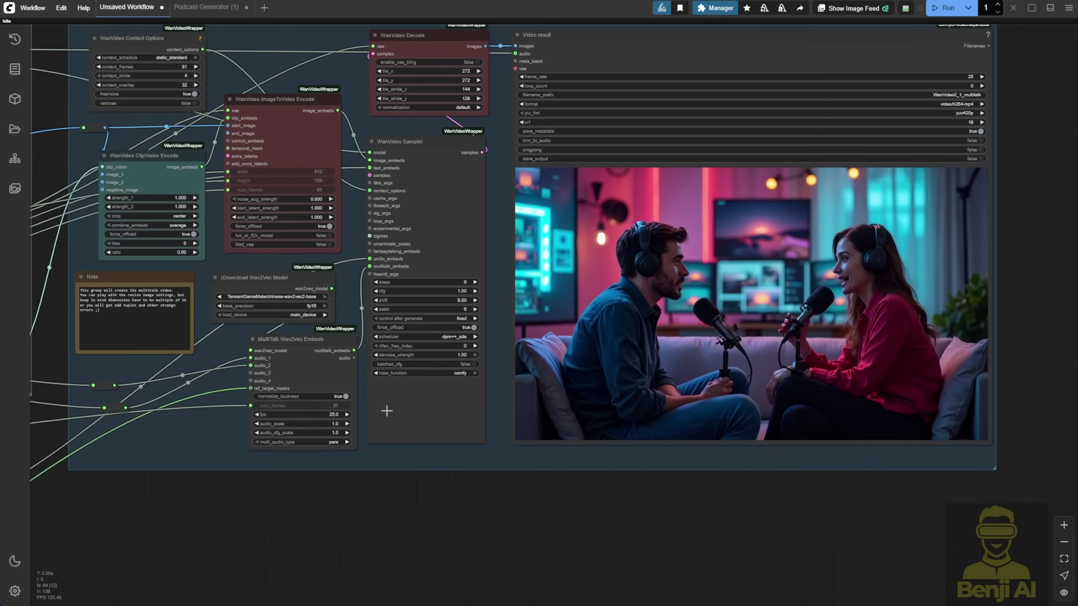
pyautogui.moveTo(402, 499); pyautogui.dragTo(517, 533)
pyautogui.scroll(4, 477, 489)
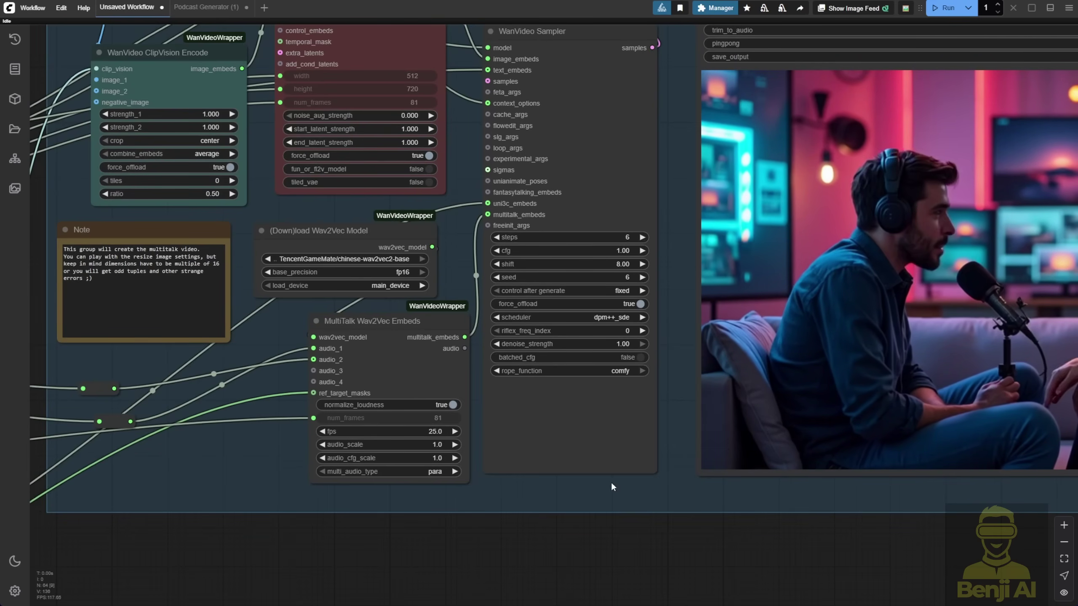
# - Set the podcast topic to "What is Diffusion Model in AI? What can we use in practical way of this type of AI?"
pyautogui.scroll(-3, 695, 547)
pyautogui.moveTo(695, 547); pyautogui.dragTo(533, 586)
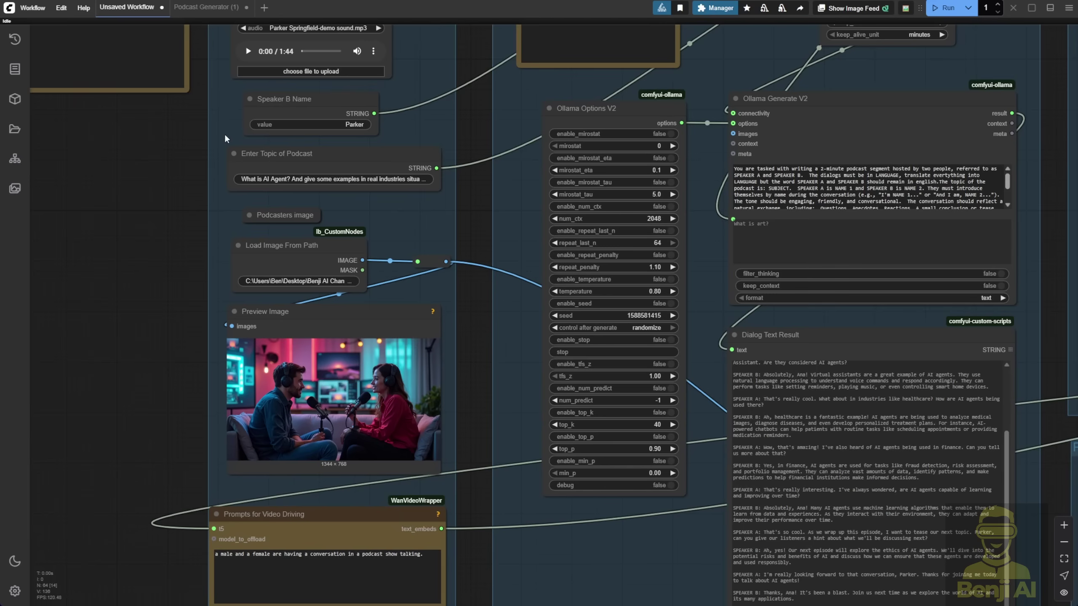
pyautogui.click(310, 162)
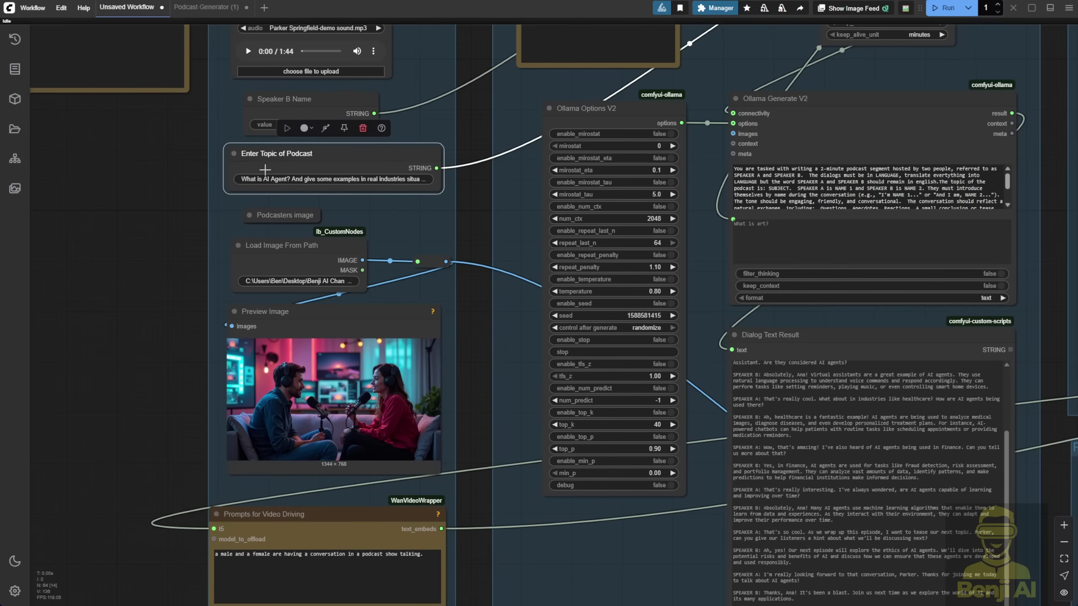
pyautogui.scroll(3, 223, 179)
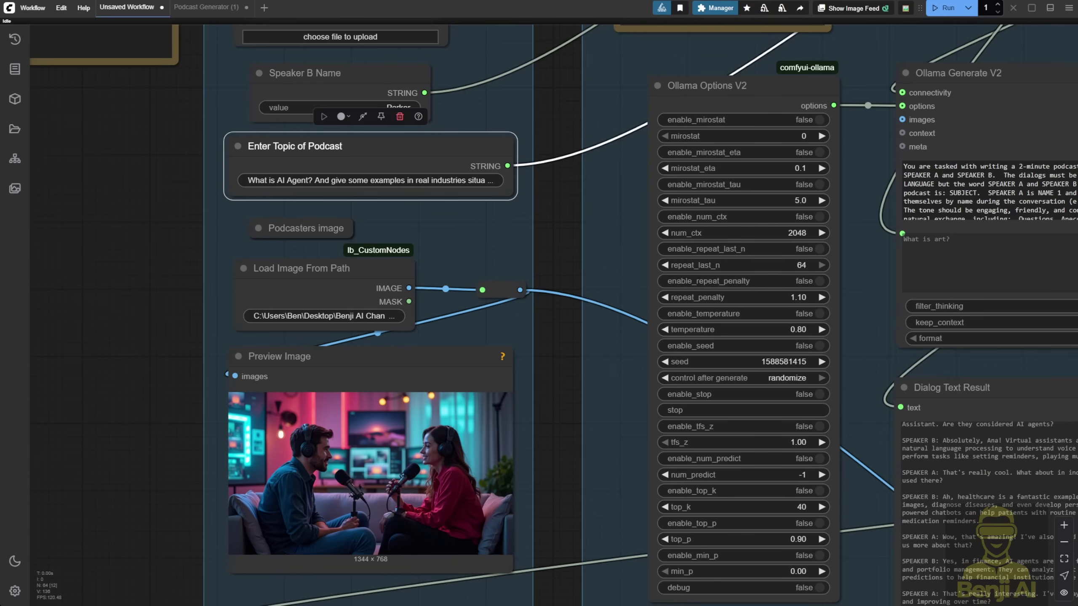
pyautogui.moveTo(307, 163); pyautogui.dragTo(413, 308)
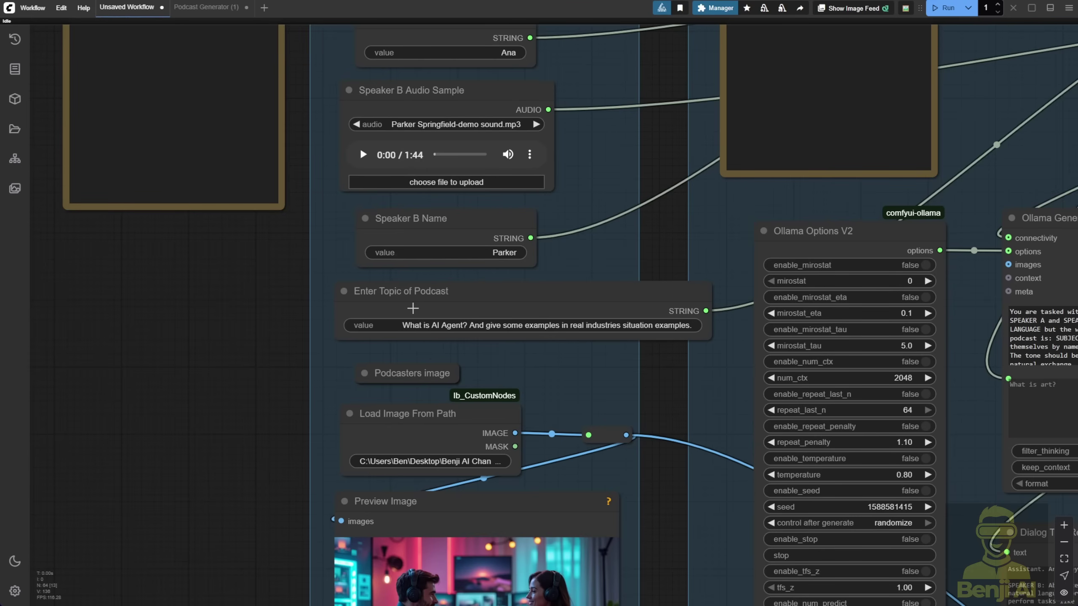
pyautogui.click(454, 321)
pyautogui.write('What is Diffusion Model in AI? What can')
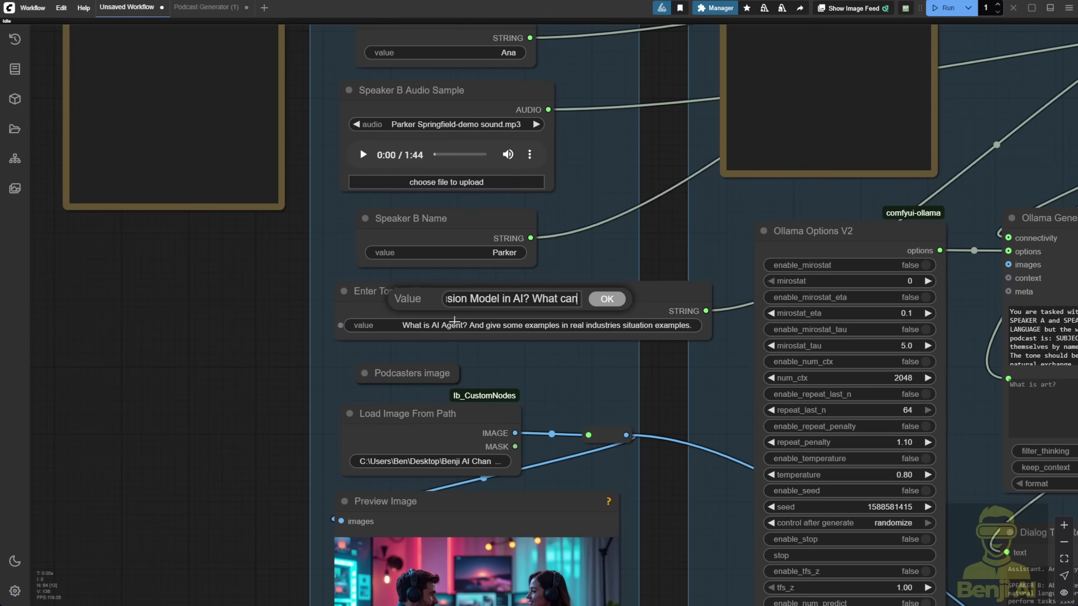
pyautogui.write(' we use in practical way of this type of AI?')
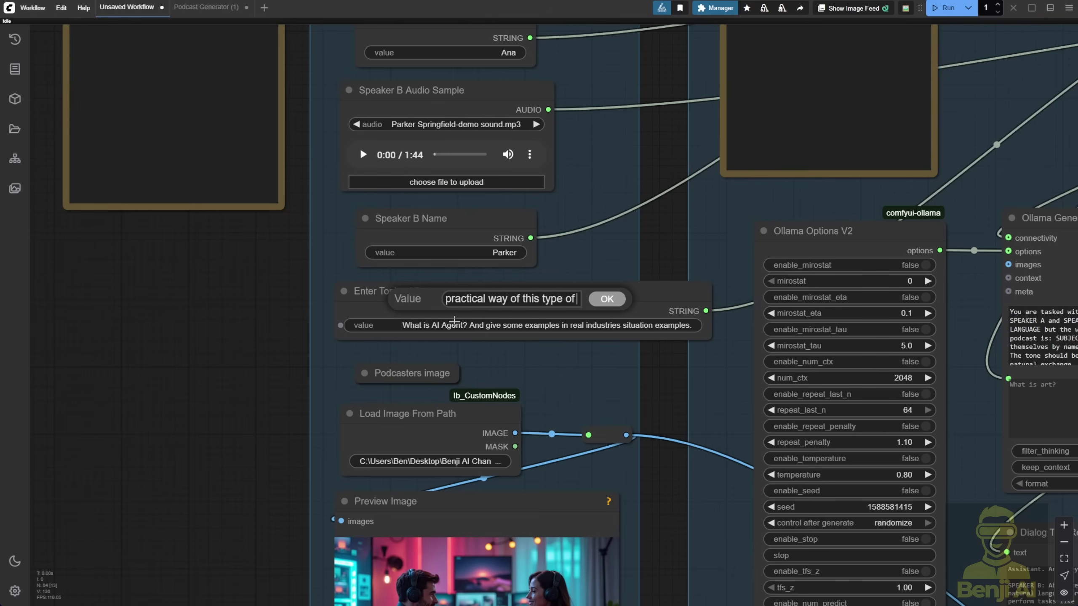
pyautogui.press('Return')
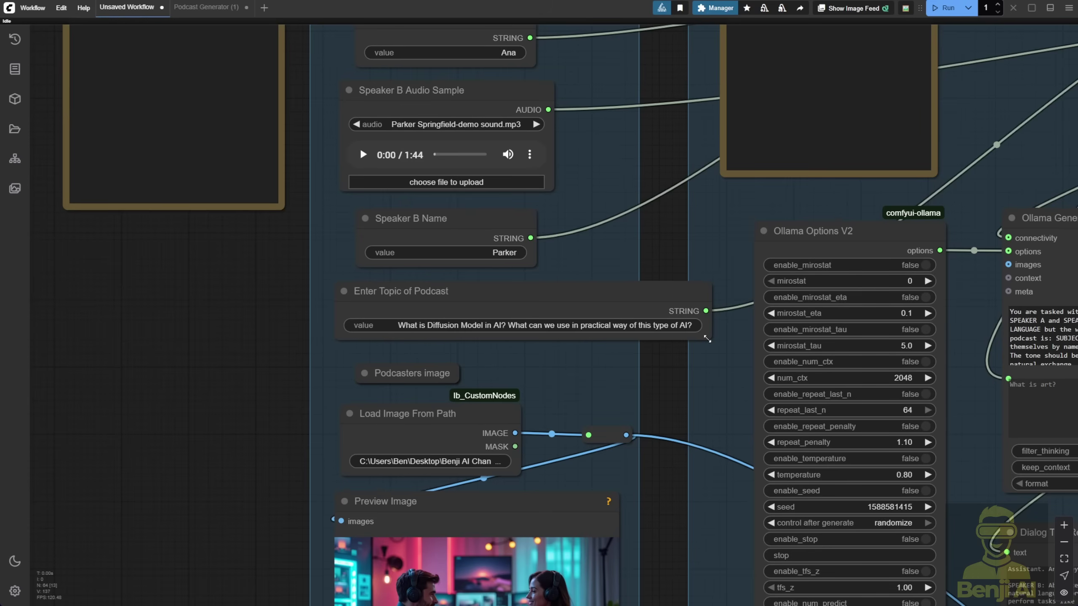
pyautogui.moveTo(708, 345); pyautogui.dragTo(612, 345)
# - Examine the Dialog Prompt node and the podcast script instructions in Ollama Generate V2 within the Dialog Generator group
pyautogui.moveTo(797, 216); pyautogui.dragTo(488, 362)
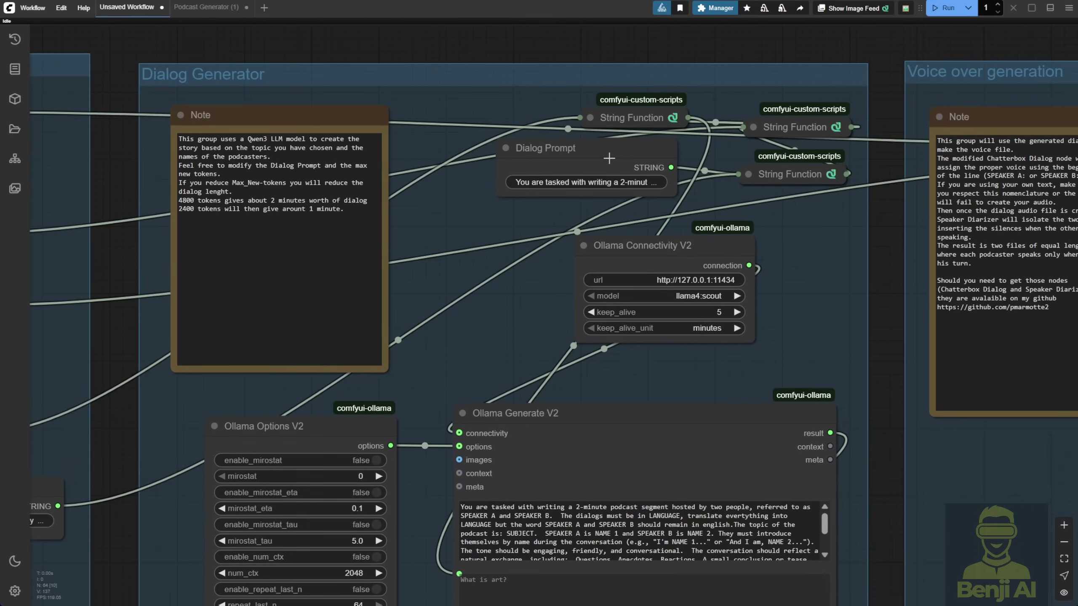
pyautogui.moveTo(669, 192); pyautogui.dragTo(709, 191)
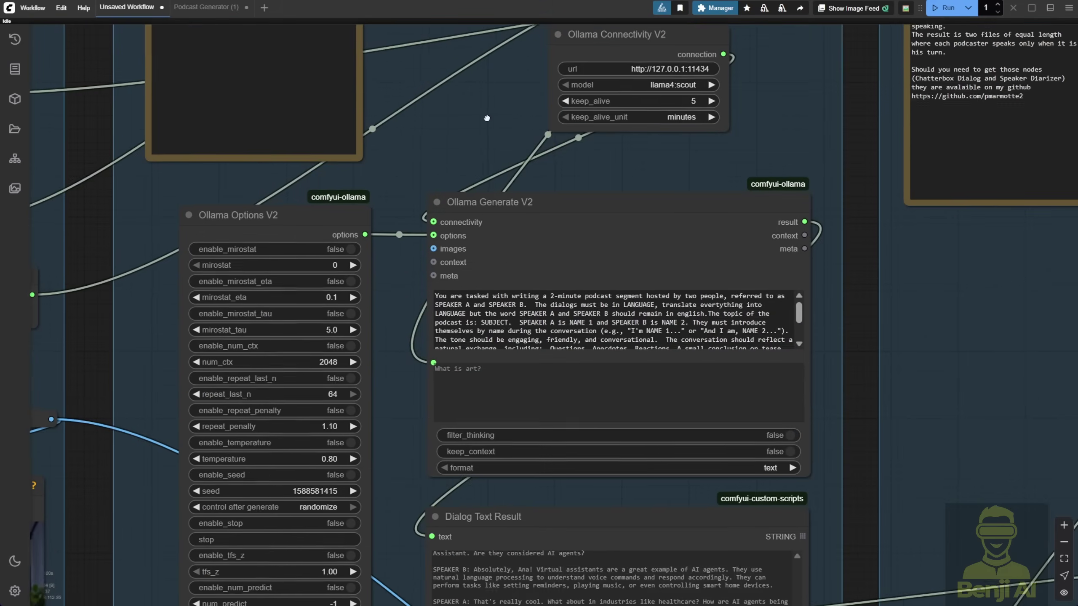
pyautogui.scroll(-5, 518, 314)
pyautogui.scroll(-10, 614, 143)
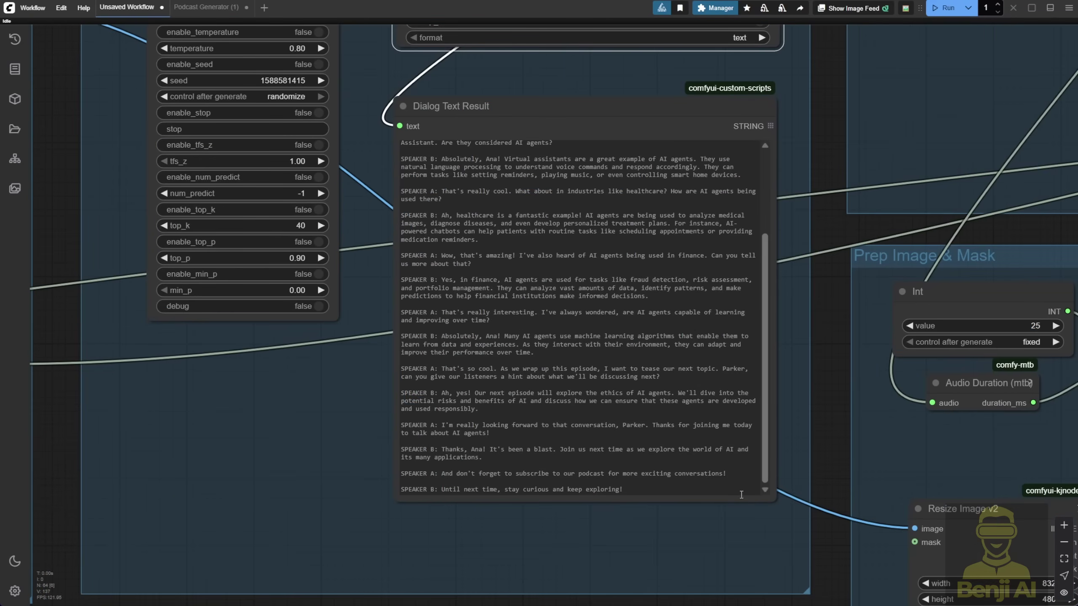
# - Make the Dialog Text Result node taller and read through its alternating SPEAKER A and SPEAKER B lines
pyautogui.moveTo(774, 503); pyautogui.dragTo(775, 568)
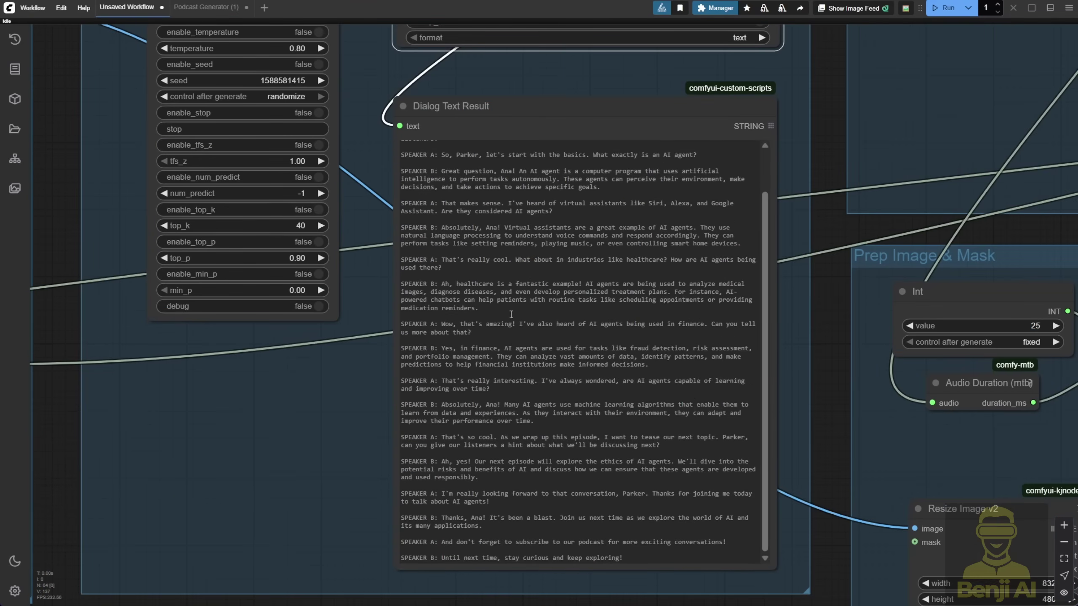
pyautogui.scroll(3, 413, 209)
pyautogui.moveTo(403, 147); pyautogui.dragTo(431, 169)
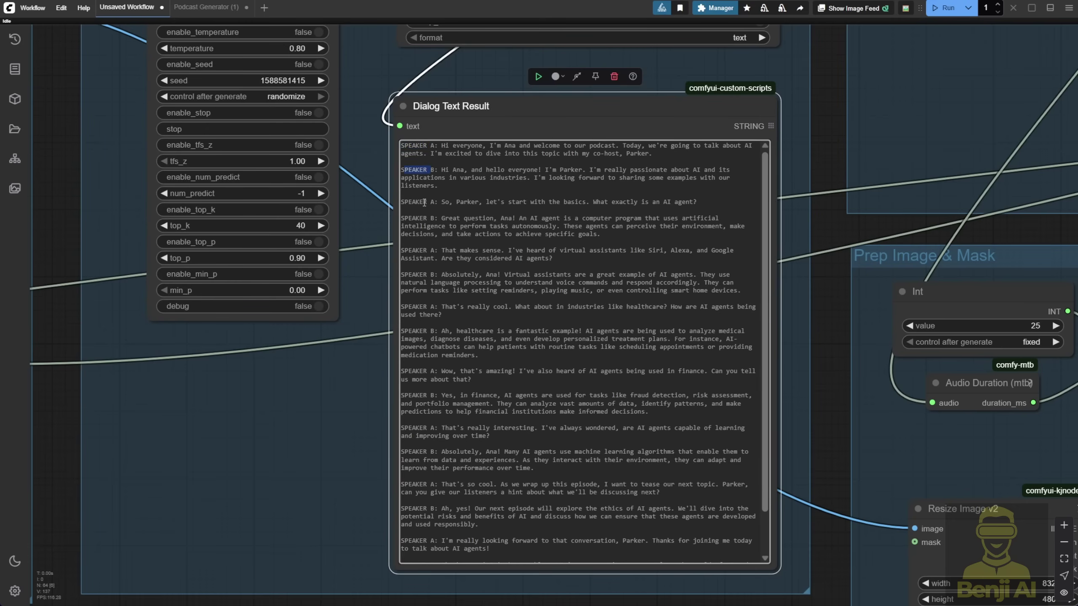
pyautogui.scroll(-2, 426, 301)
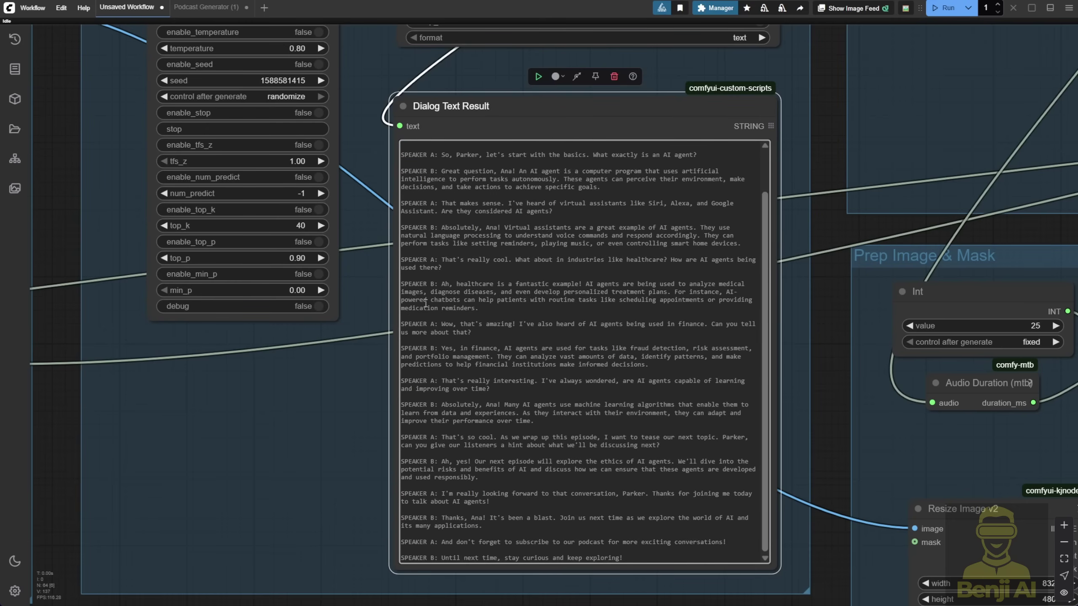
pyautogui.scroll(-1, 425, 303)
pyautogui.scroll(2, 415, 301)
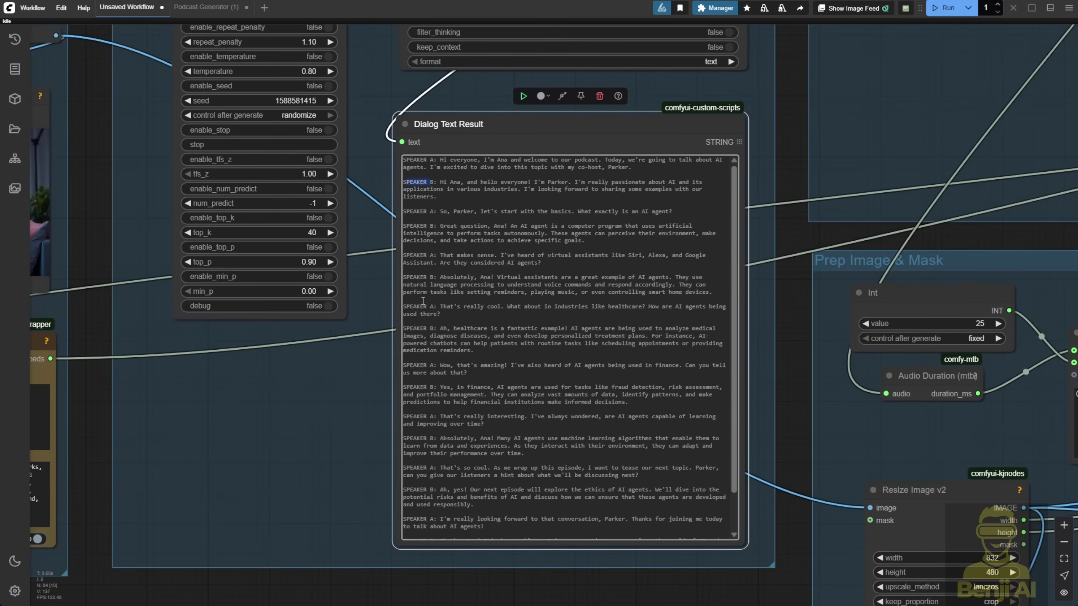
pyautogui.scroll(2, 366, 39)
# - Reposition the Ollama Connectivity V2 node above Ollama Generate V2 and check its model choice
pyautogui.moveTo(366, 39); pyautogui.dragTo(479, 485)
pyautogui.moveTo(853, 184); pyautogui.dragTo(868, 290)
pyautogui.moveTo(755, 191); pyautogui.dragTo(628, 185)
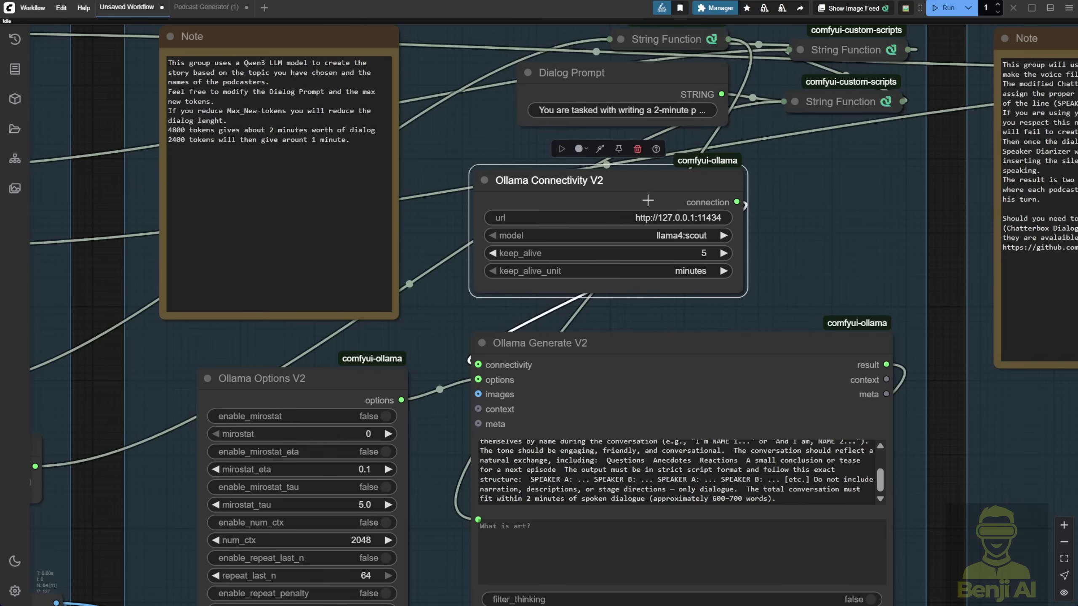
pyautogui.click(682, 237)
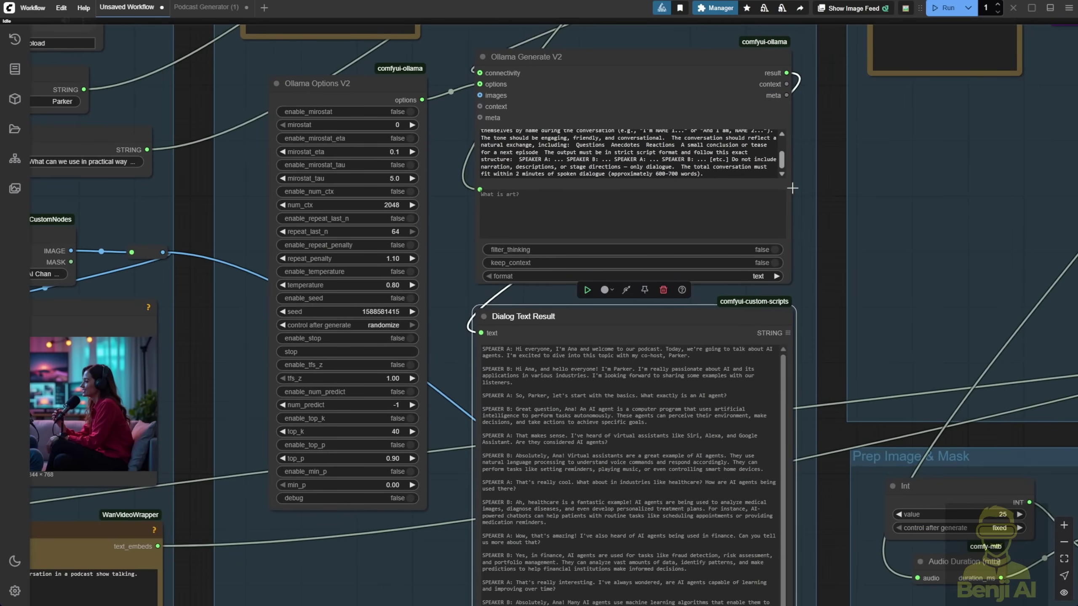
# - Examine the FL Chatterbox Dialog TTS node in the Voice over generation group
pyautogui.scroll(-3, 904, 266)
pyautogui.moveTo(917, 261); pyautogui.dragTo(532, 399)
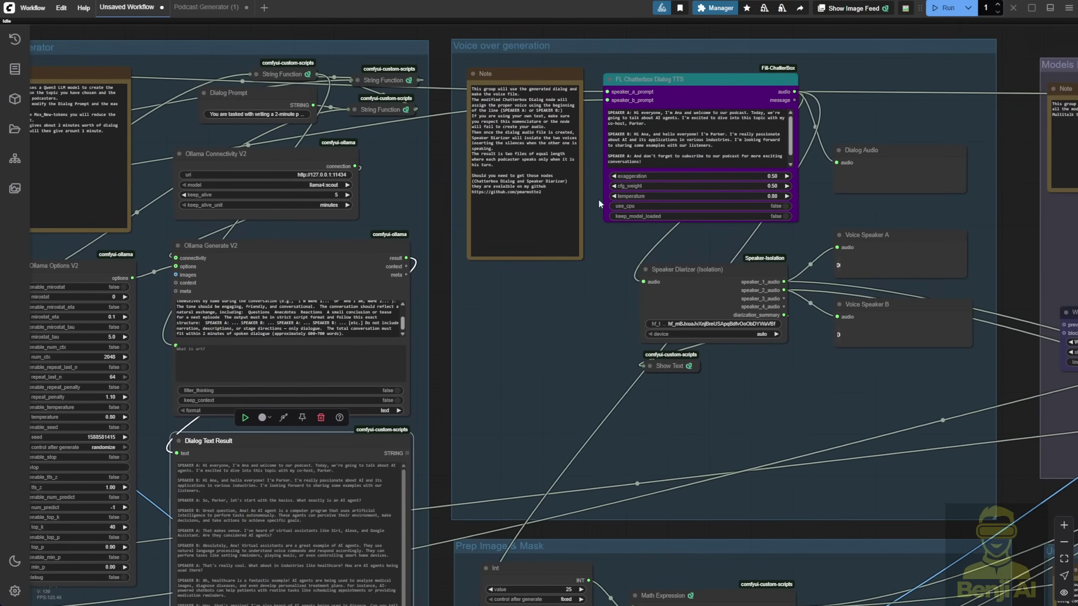
pyautogui.click(675, 79)
# - In the Podcast Generator workflow, shift the FL Chatterbox Dialog TTS node slightly right and trace its dialog text link from Qwen Generation
pyautogui.scroll(-5, 611, 269)
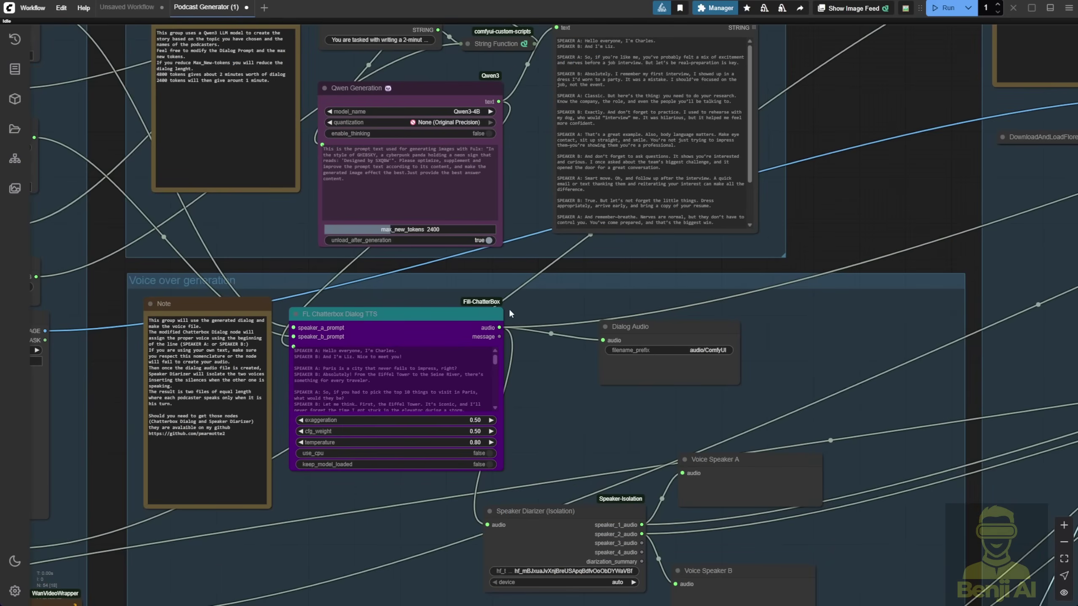
pyautogui.moveTo(451, 317); pyautogui.dragTo(505, 317)
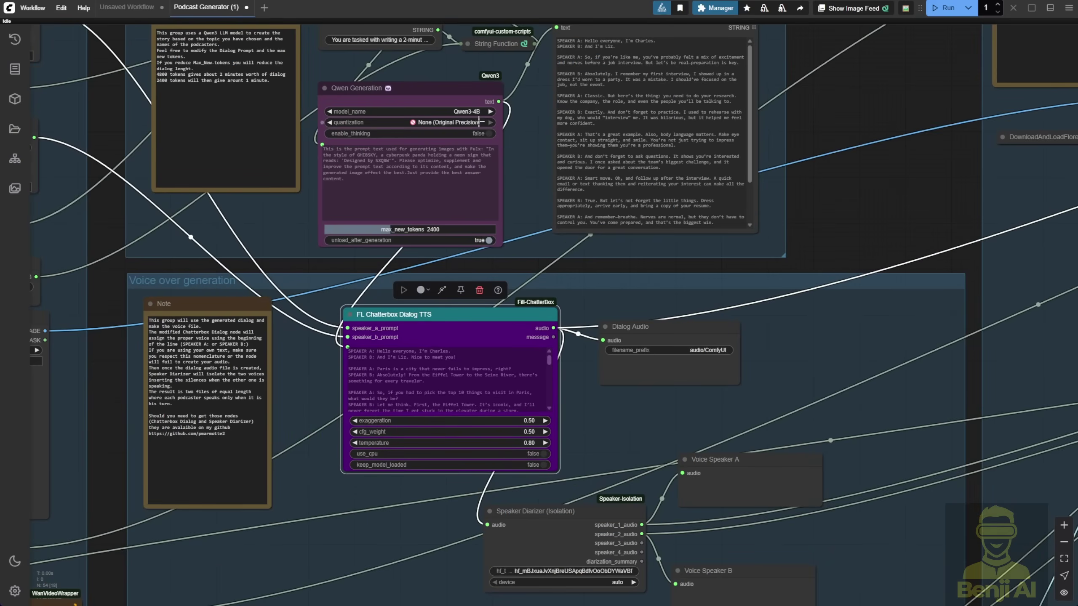
pyautogui.scroll(2, 479, 122)
pyautogui.click(442, 67)
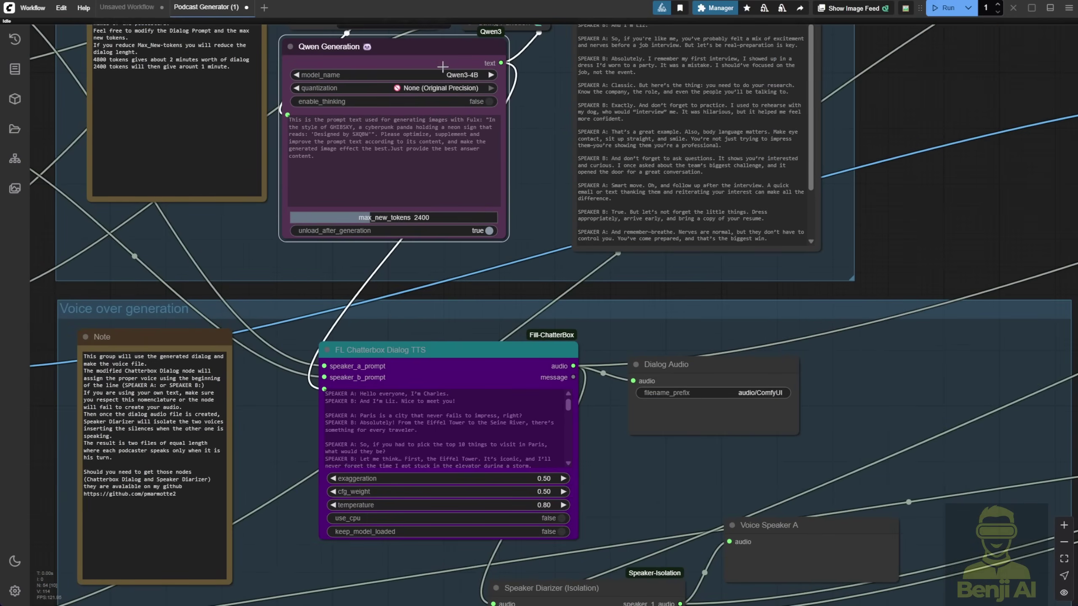
pyautogui.scroll(3, 475, 85)
pyautogui.moveTo(352, 420); pyautogui.dragTo(356, 212)
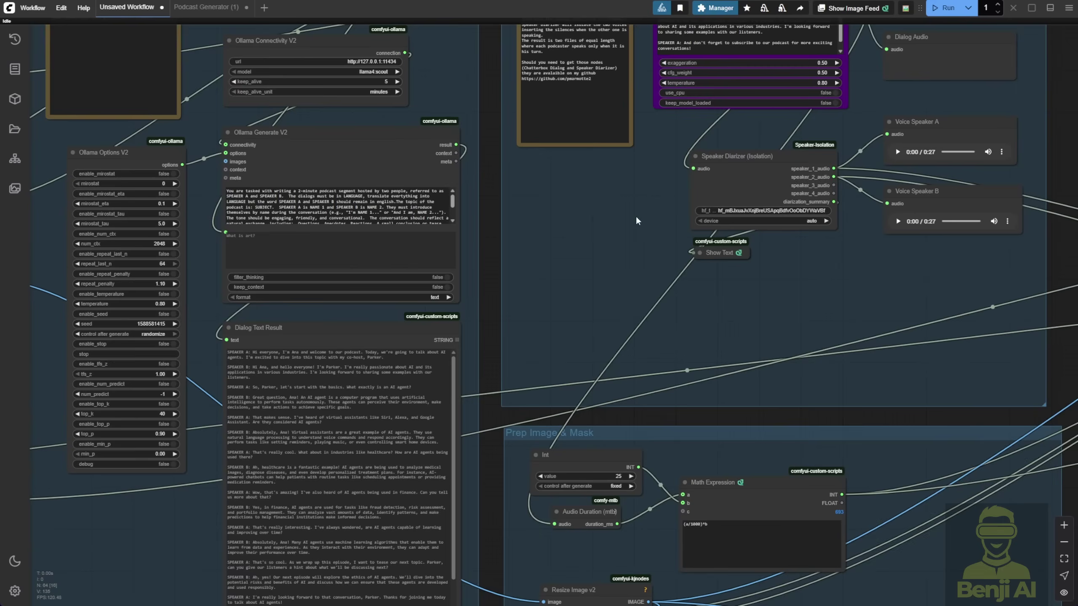
# - Back in the unsaved workflow, move the speaker isolation and voice nodes lower, then make the FL Chatterbox Dialog TTS node taller and read its dialog
pyautogui.scroll(3, 423, 335)
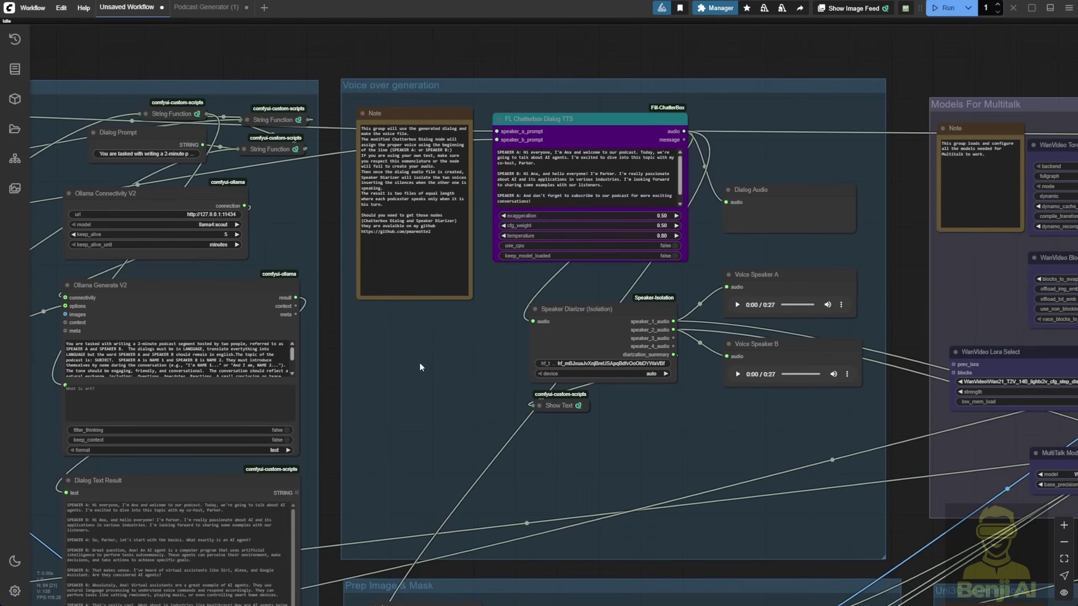
pyautogui.scroll(3, 533, 433)
pyautogui.moveTo(900, 239); pyautogui.dragTo(895, 431)
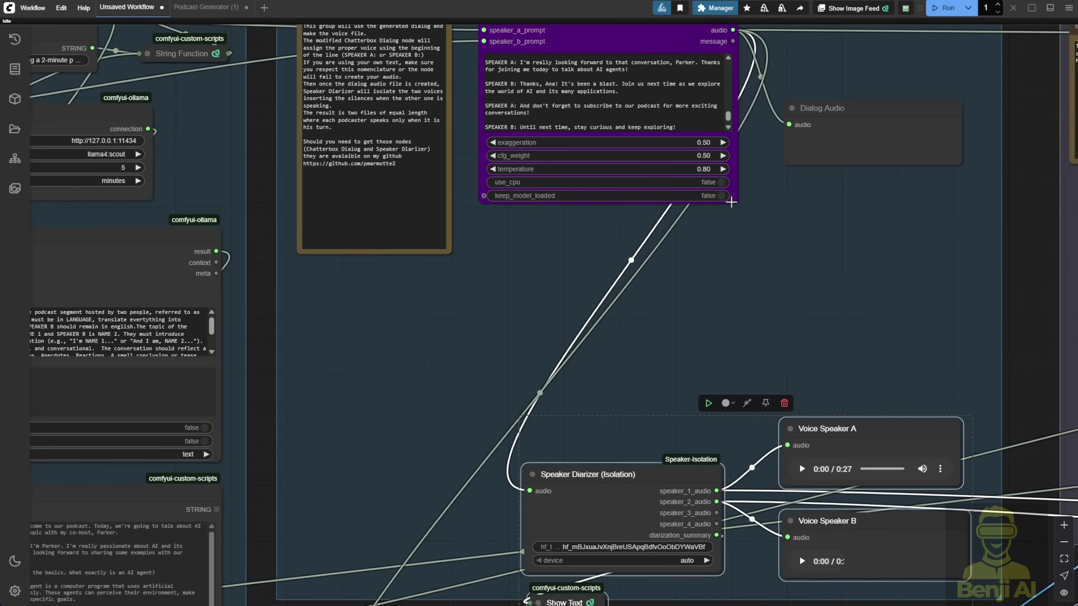
pyautogui.moveTo(735, 202); pyautogui.dragTo(739, 397)
pyautogui.moveTo(639, 268); pyautogui.dragTo(618, 367)
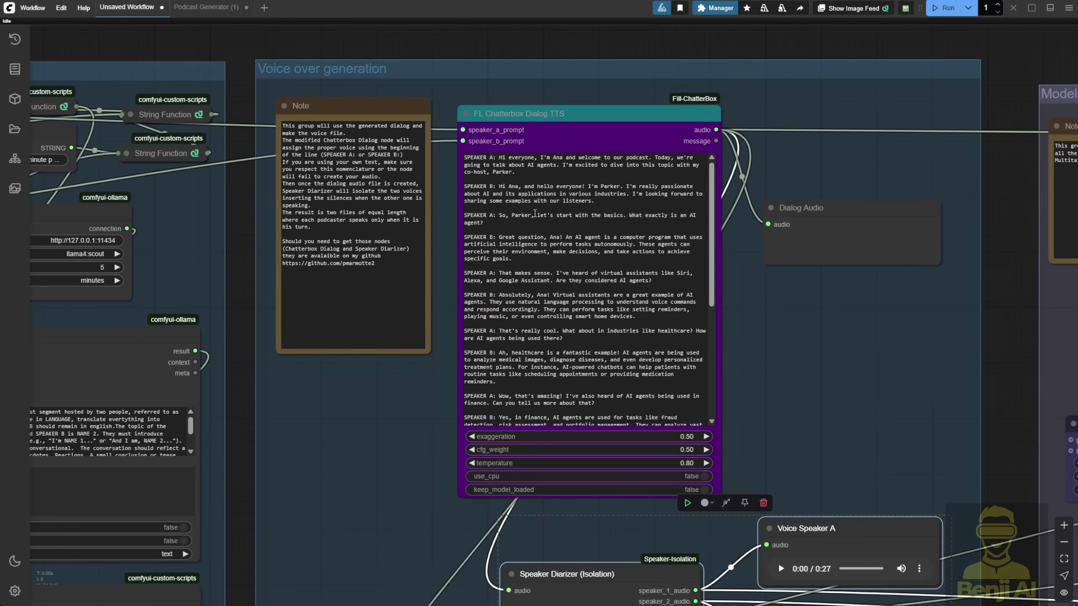
pyautogui.scroll(-3, 597, 333)
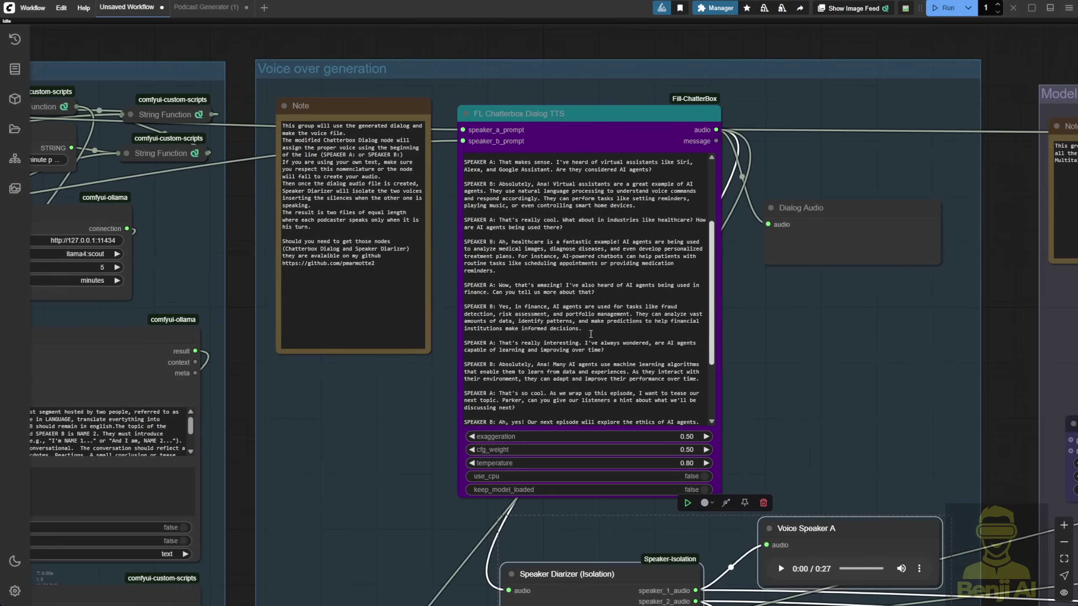
# - Connect the STRING output of Dialog Text Result to the dialog text input of FL Chatterbox Dialog TTS
pyautogui.scroll(-4, 464, 471)
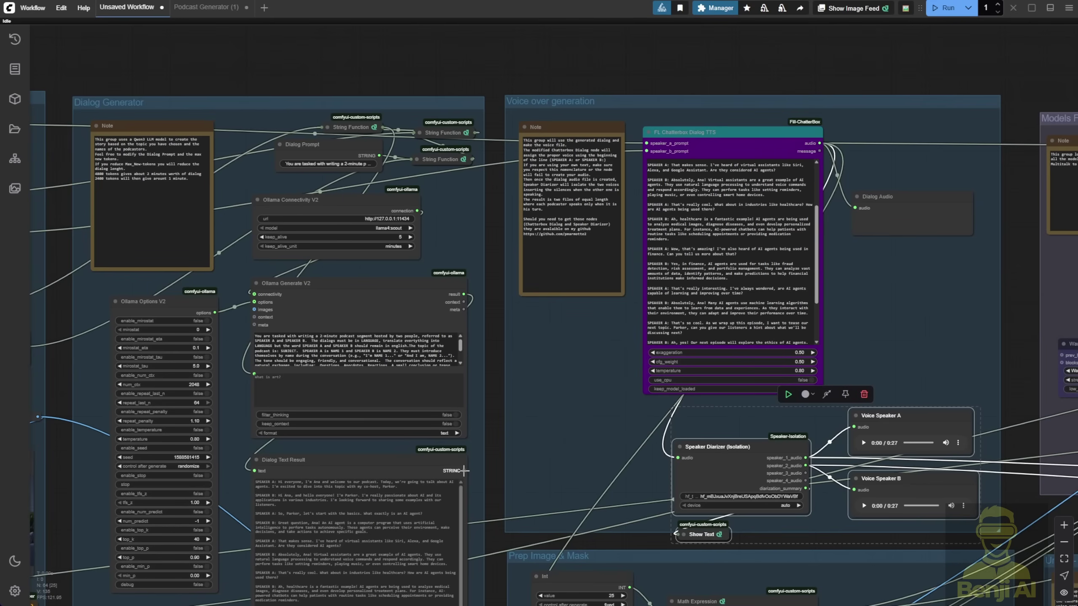
pyautogui.moveTo(465, 470); pyautogui.dragTo(647, 206)
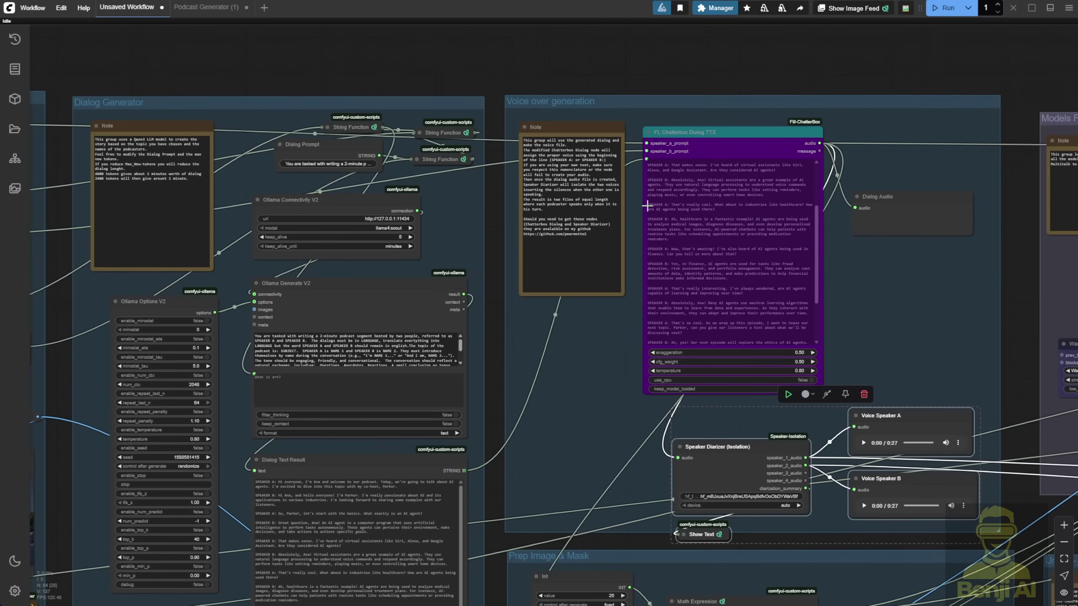
pyautogui.scroll(4, 456, 471)
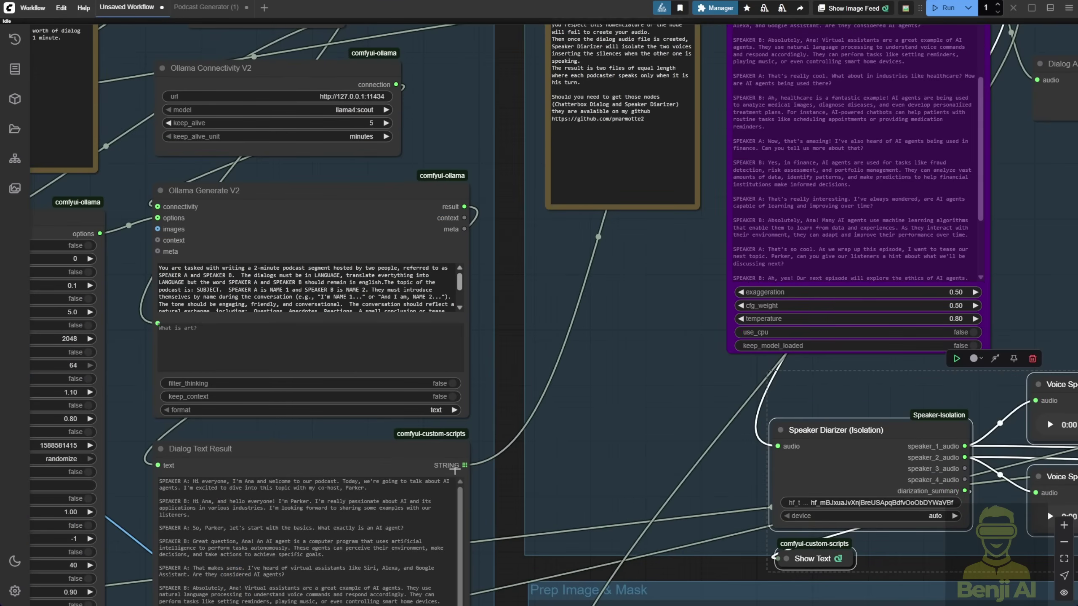
# - Shorten the FL Chatterbox Dialog TTS node slightly and enable its keep_model_loaded option
pyautogui.moveTo(586, 438); pyautogui.dragTo(443, 604)
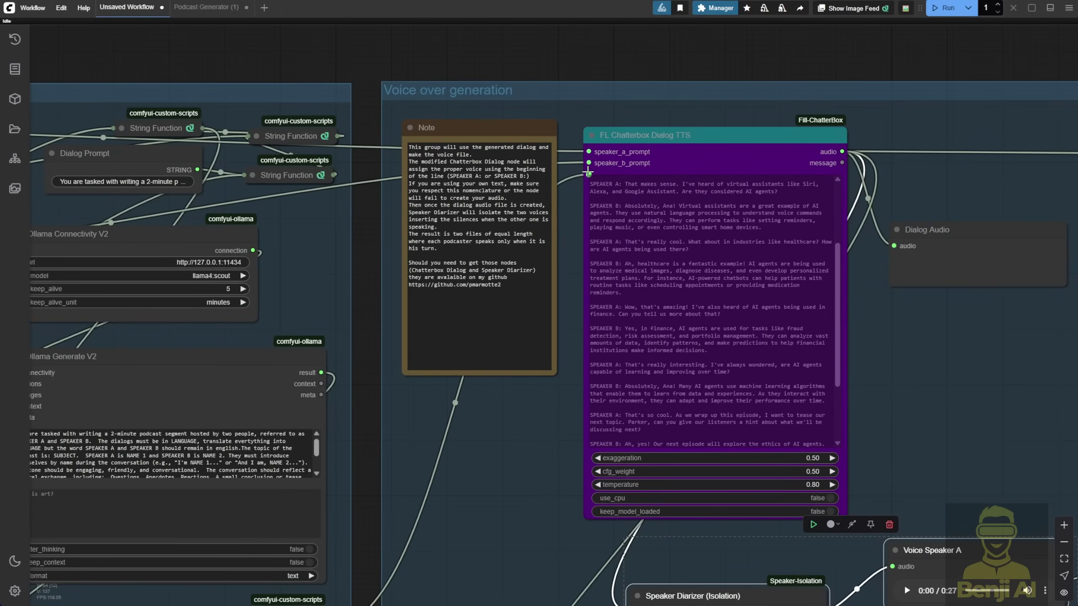
pyautogui.click(865, 503)
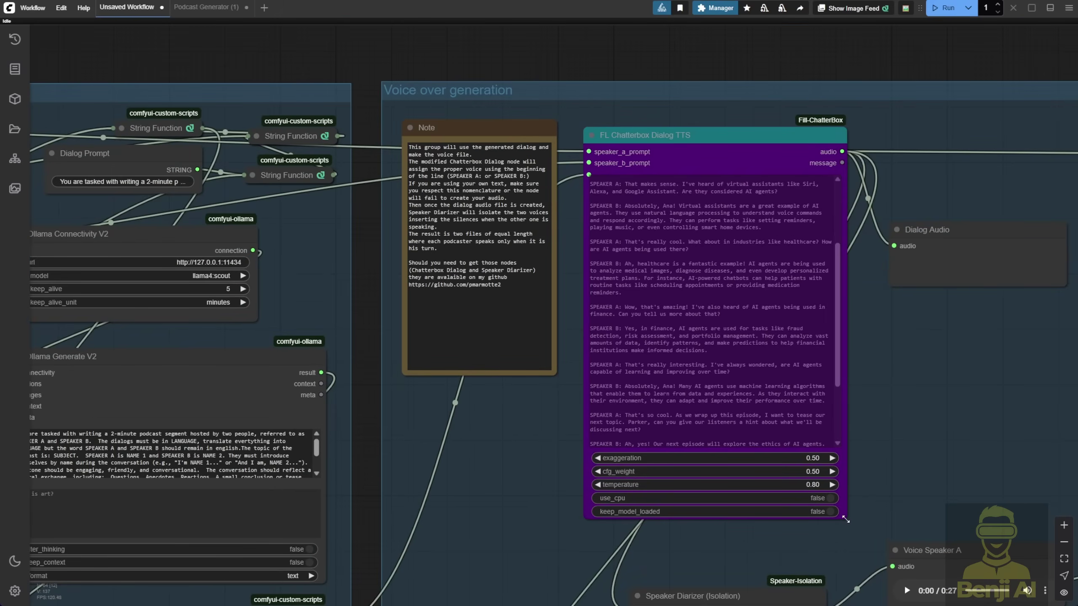
pyautogui.moveTo(846, 519); pyautogui.dragTo(849, 501)
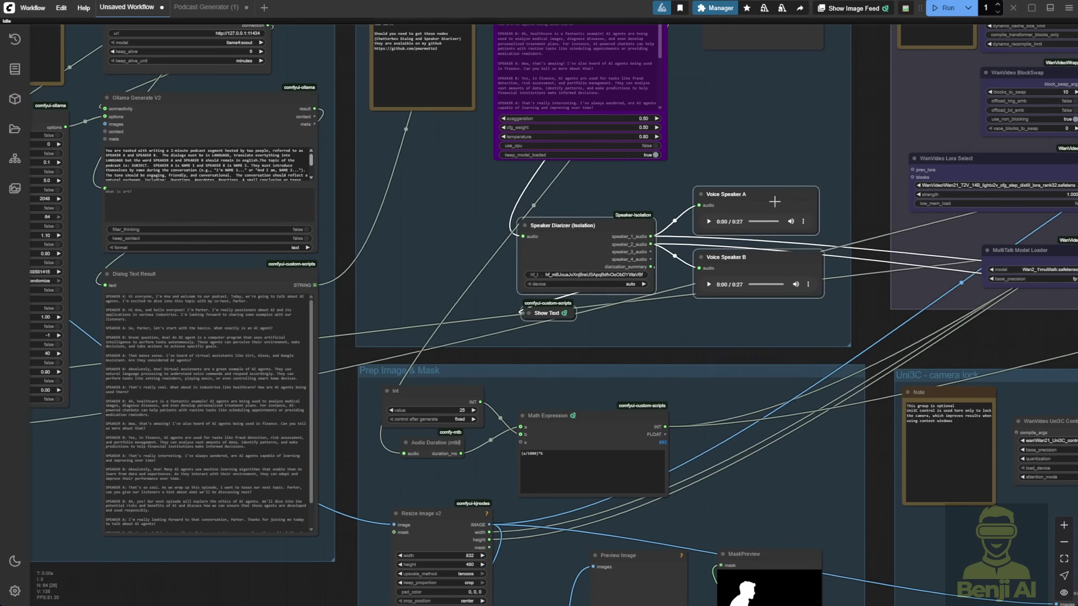
# - Nudge the selected speaker isolation and voice nodes slightly up in the Voice over generation group and clear the selection
pyautogui.moveTo(774, 202); pyautogui.dragTo(773, 198)
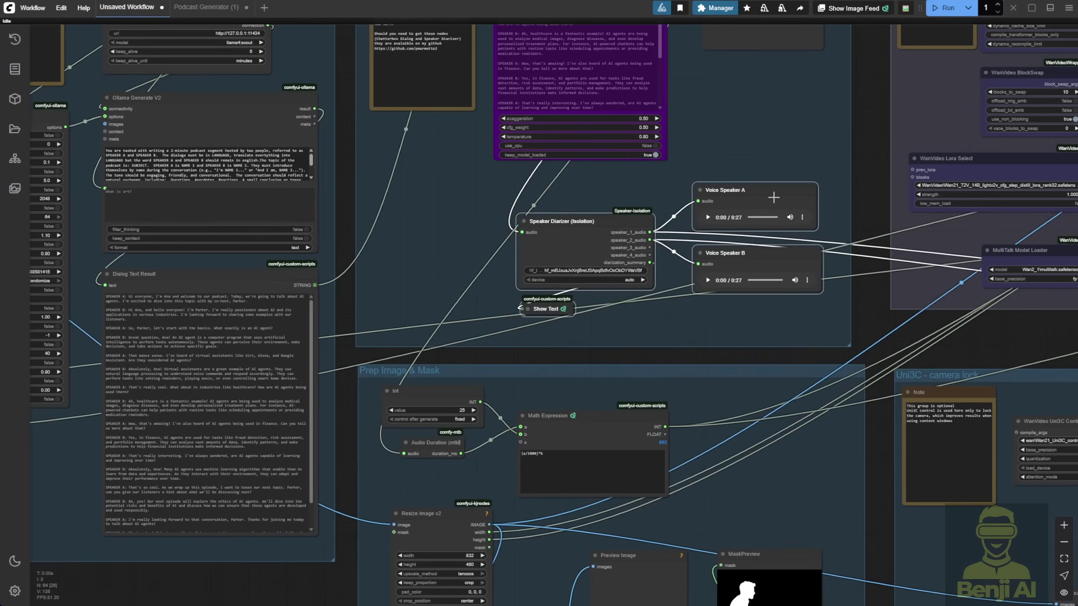
pyautogui.click(800, 165)
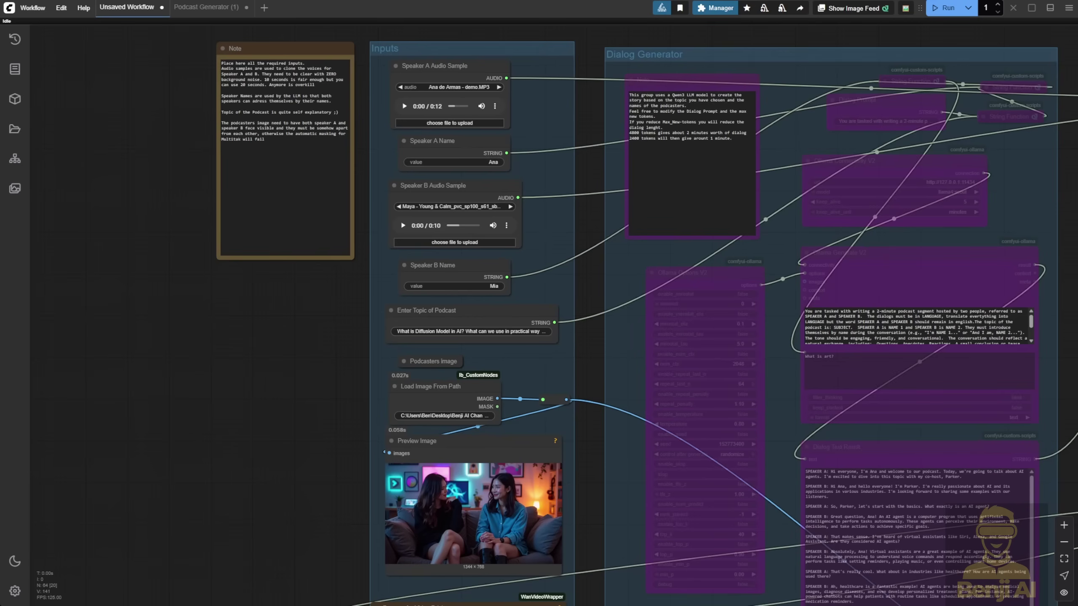
# - Examine the diffusion model question entered in the Enter Topic of Podcast node
pyautogui.moveTo(270, 512); pyautogui.dragTo(286, 257)
pyautogui.scroll(4, 365, 295)
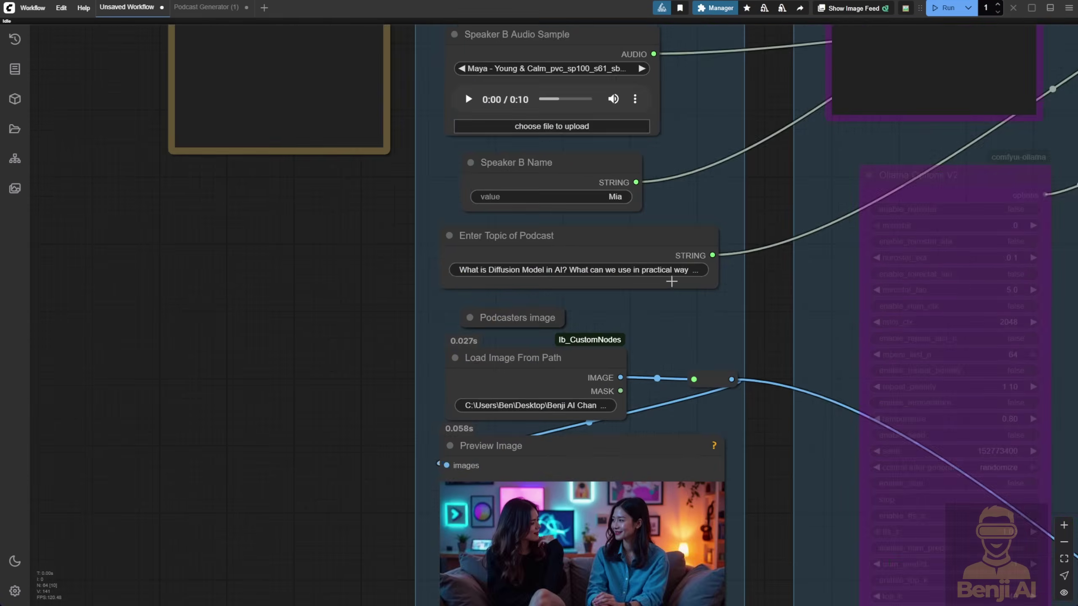
pyautogui.scroll(5, 607, 274)
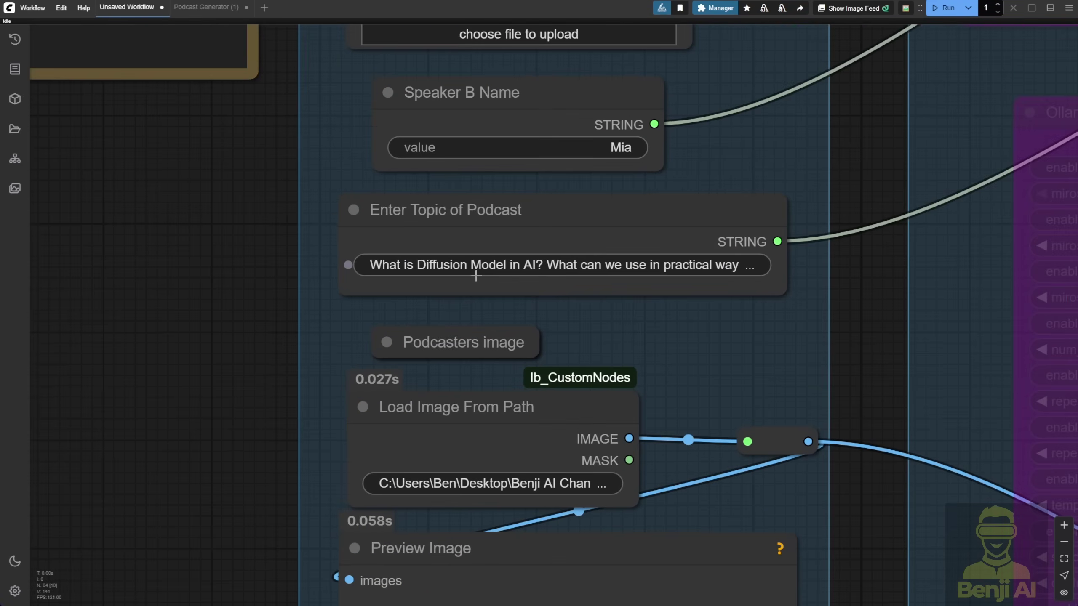
pyautogui.scroll(-5, 692, 289)
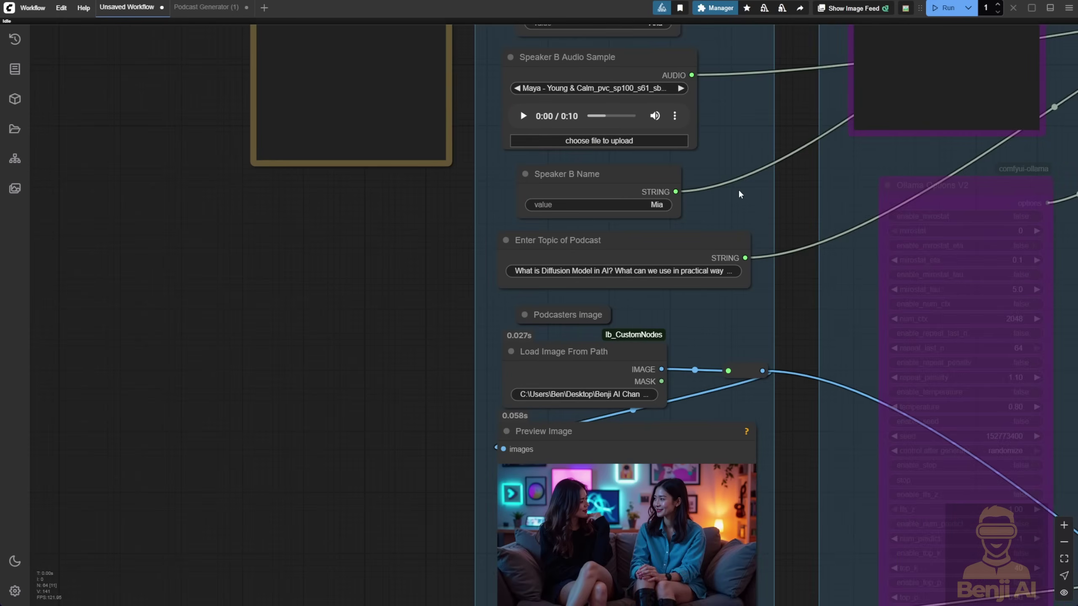
pyautogui.moveTo(739, 194); pyautogui.dragTo(712, 450)
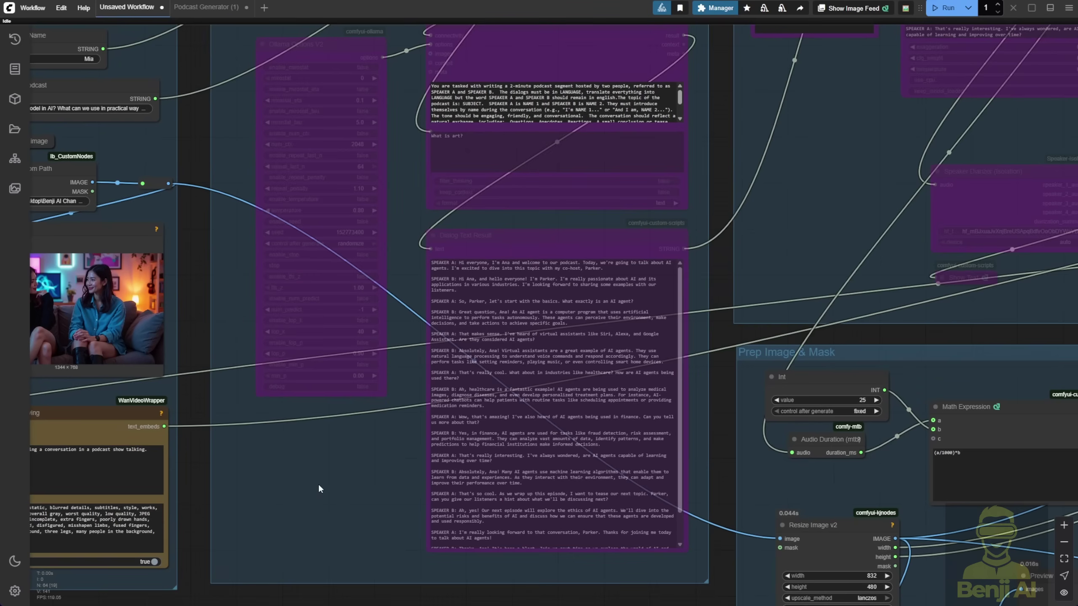
# - Reactivate all bypassed nodes in the Dialog Generator group
pyautogui.rightClick(336, 479)
pyautogui.click(418, 500)
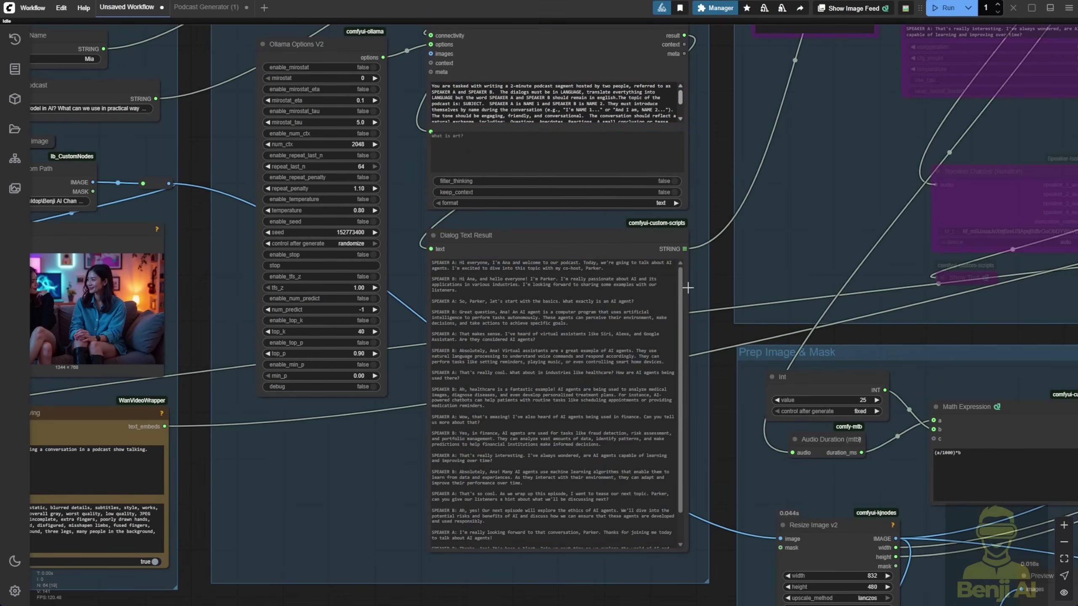
pyautogui.moveTo(770, 253); pyautogui.dragTo(567, 263)
# - Mute the nodes of the Models For Multitalk, Uni3C - camera lock and Prep Image & Mask groups
pyautogui.scroll(-6, 458, 289)
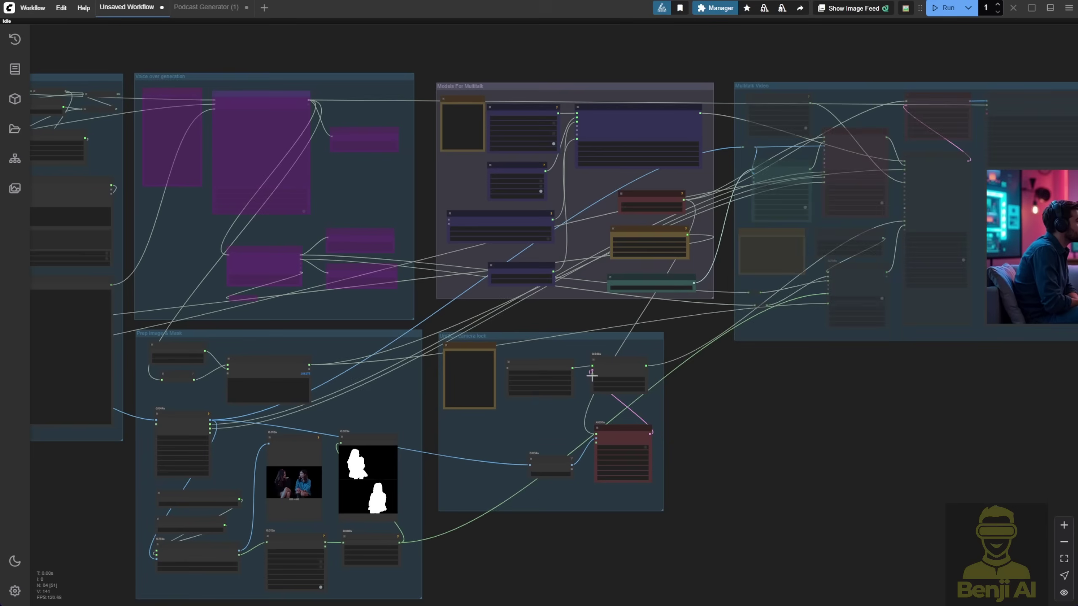
pyautogui.rightClick(574, 274)
pyautogui.rightClick(371, 358)
pyautogui.click(434, 509)
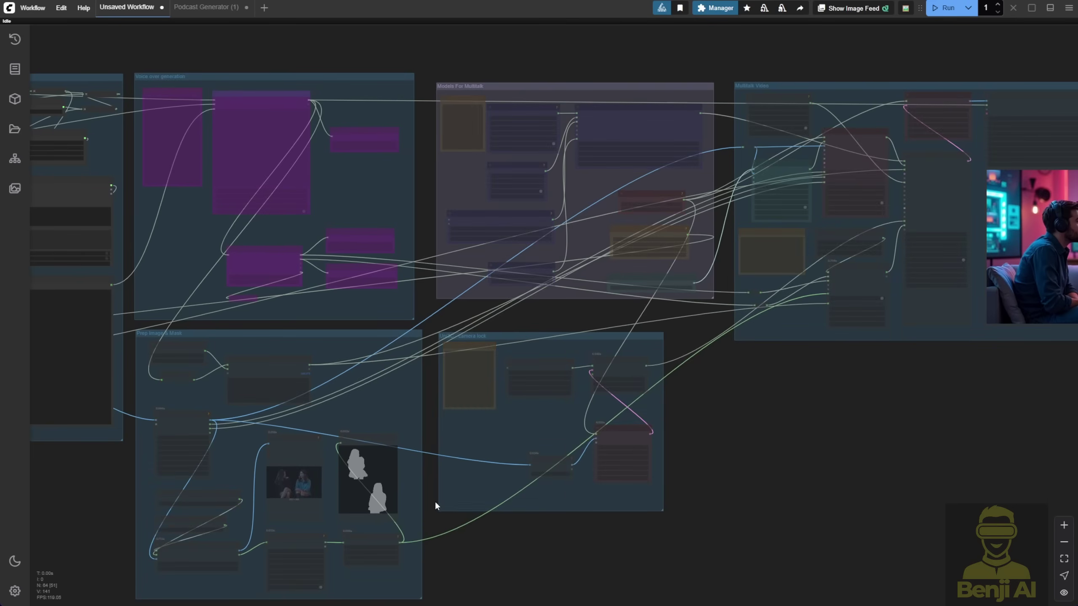
# - Reactivate all bypassed nodes in the Voice over generation group
pyautogui.rightClick(351, 187)
pyautogui.click(442, 339)
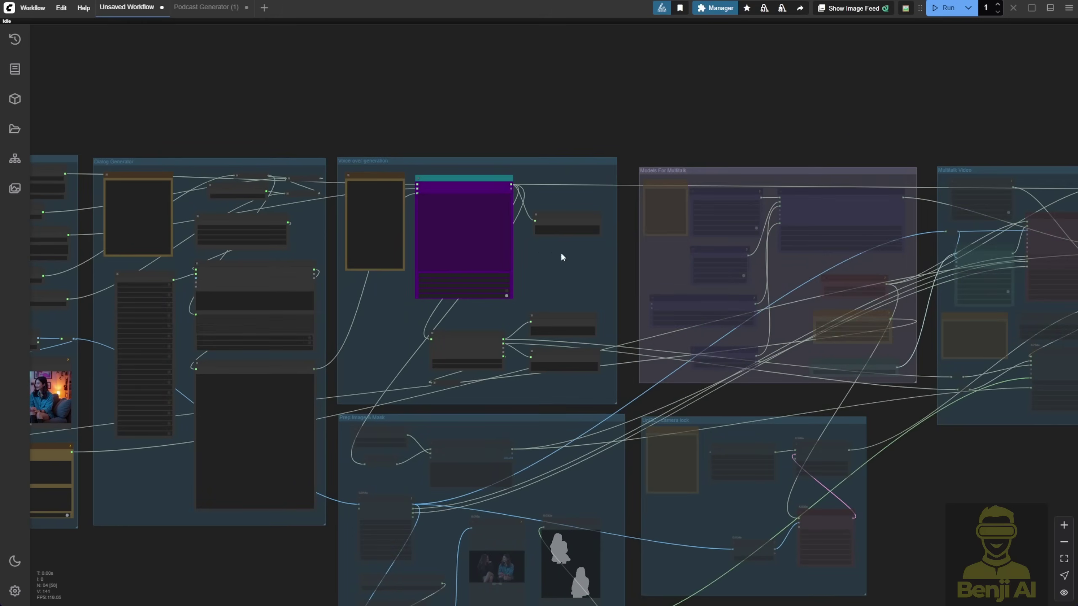
pyautogui.moveTo(380, 325); pyautogui.dragTo(631, 410)
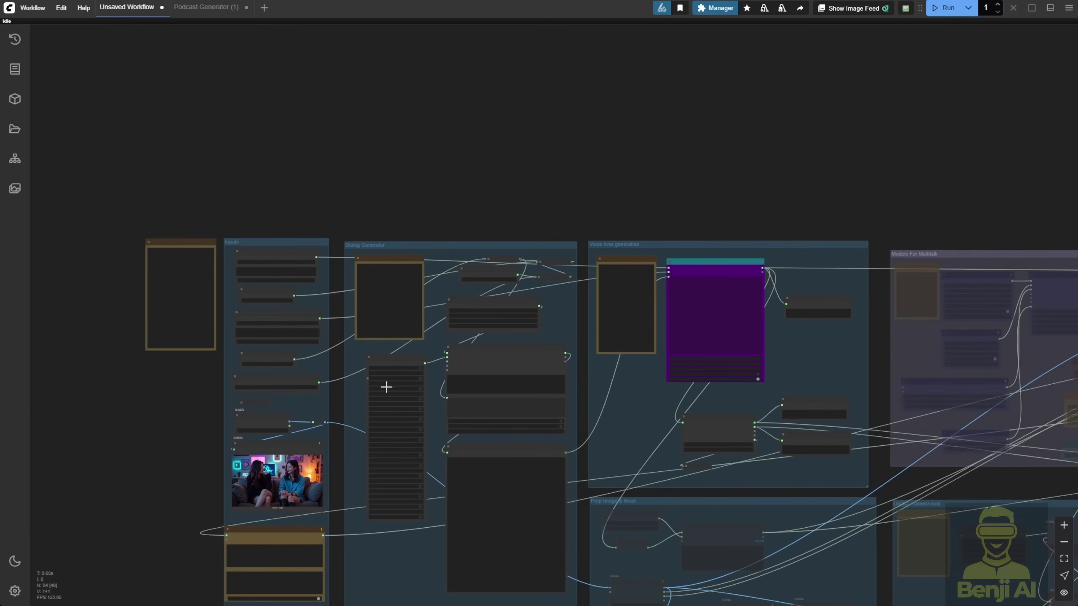
# - Review the active Inputs, Dialog Generator and Voice over generation groups and run the workflow
pyautogui.moveTo(349, 460); pyautogui.dragTo(317, 327)
pyautogui.scroll(3, 318, 328)
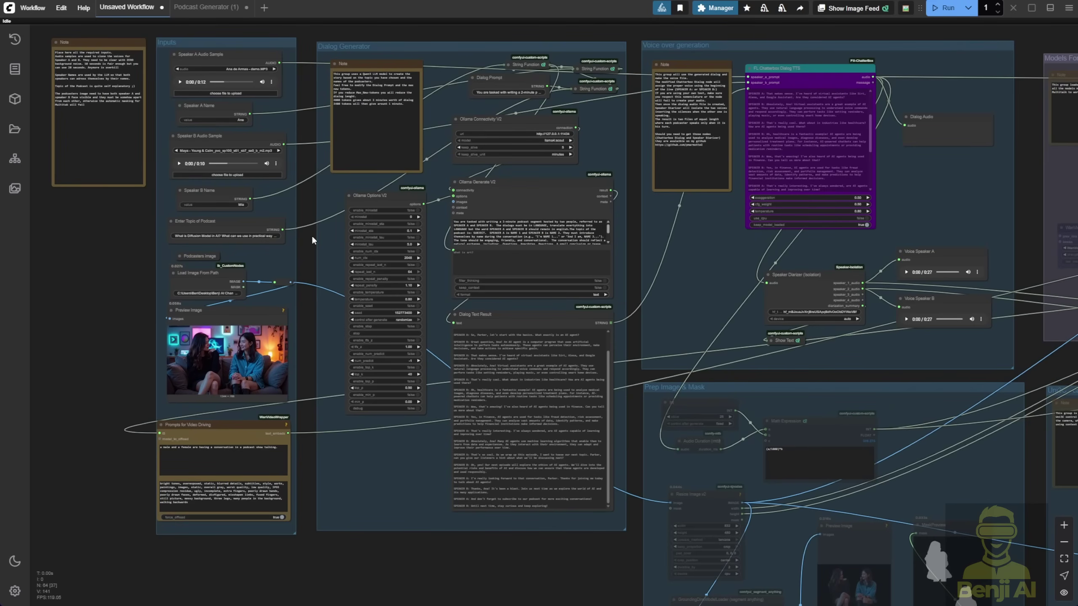
pyautogui.scroll(3, 310, 238)
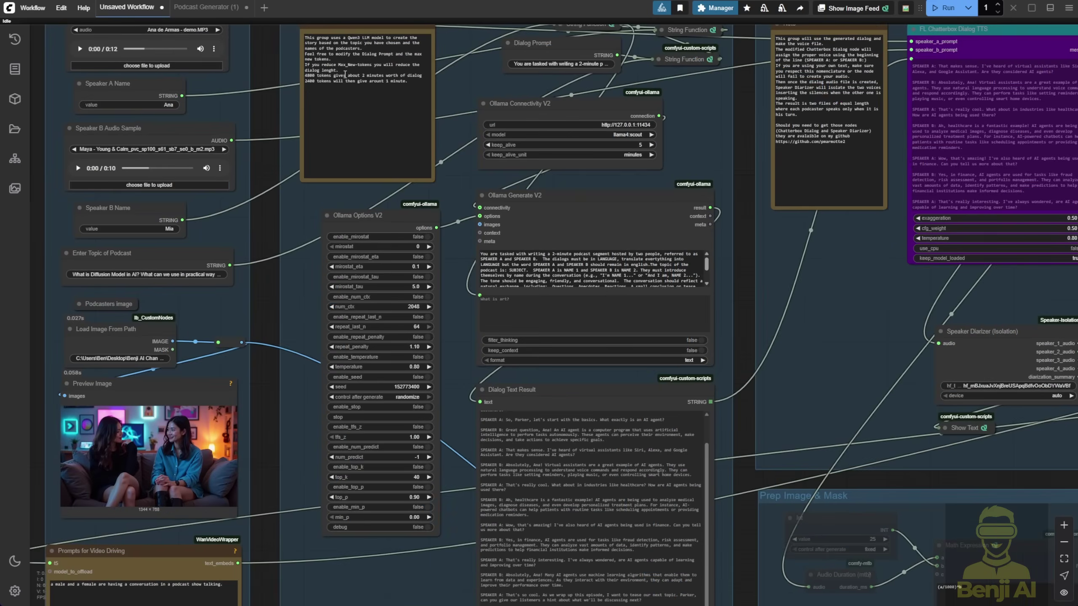
pyautogui.scroll(-2, 310, 238)
pyautogui.moveTo(310, 238); pyautogui.dragTo(310, 278)
pyautogui.moveTo(448, 205); pyautogui.dragTo(400, 148)
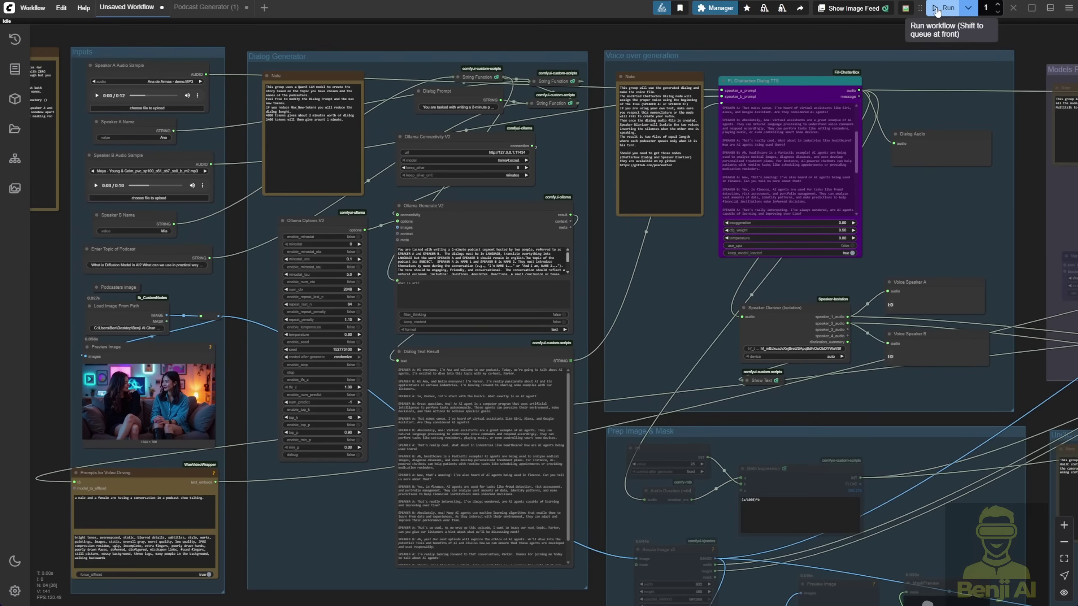
pyautogui.click(938, 9)
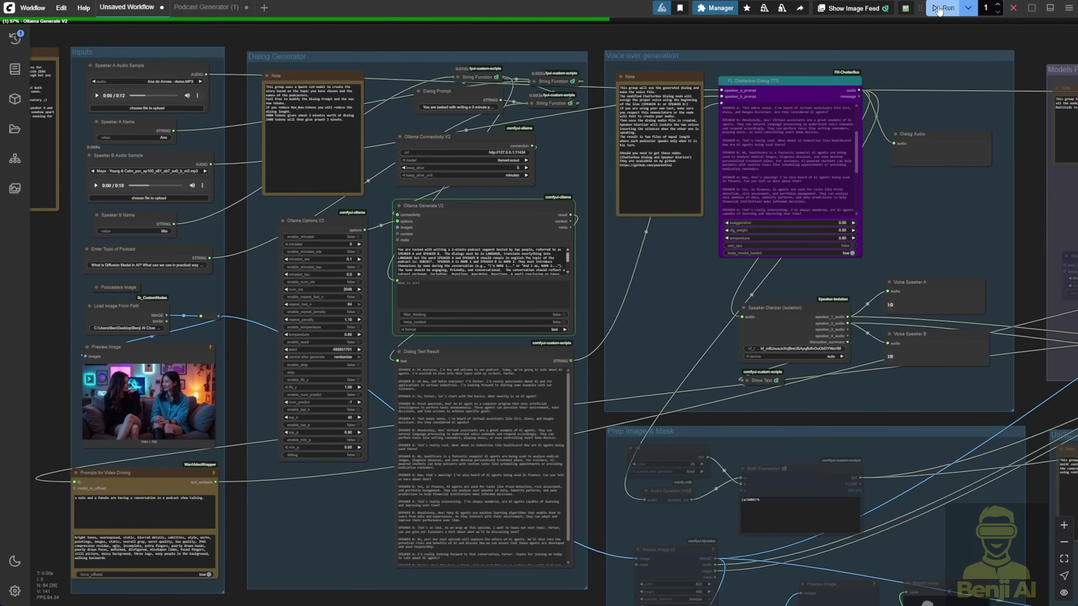
# - Examine the Ollama Generate V2 prompt during the run and nudge the Enter Topic of Podcast node slightly down
pyautogui.scroll(3, 382, 267)
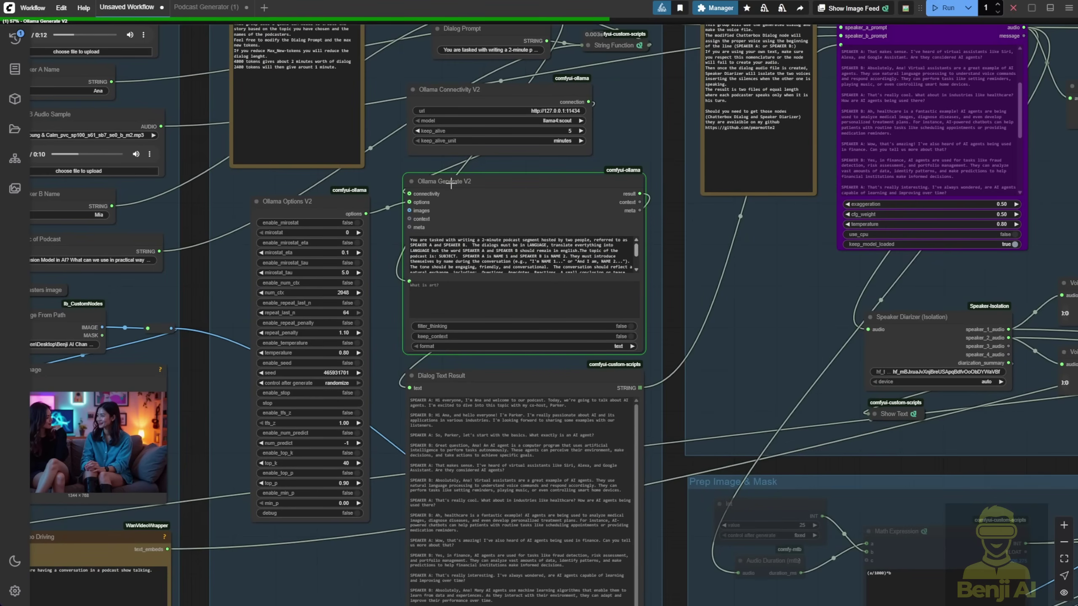
pyautogui.scroll(6, 451, 184)
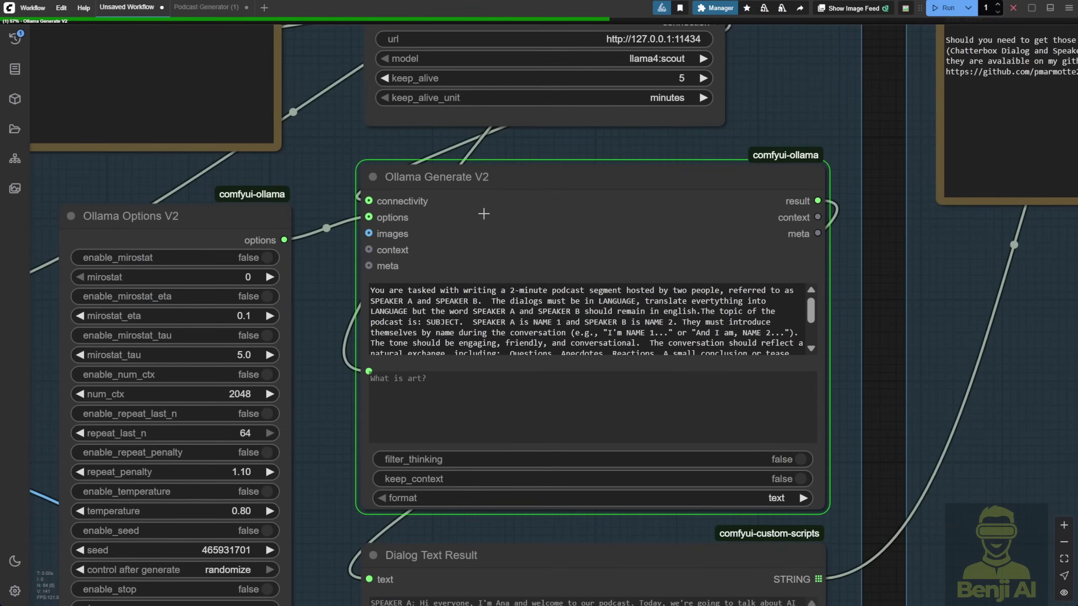
pyautogui.scroll(-3, 484, 262)
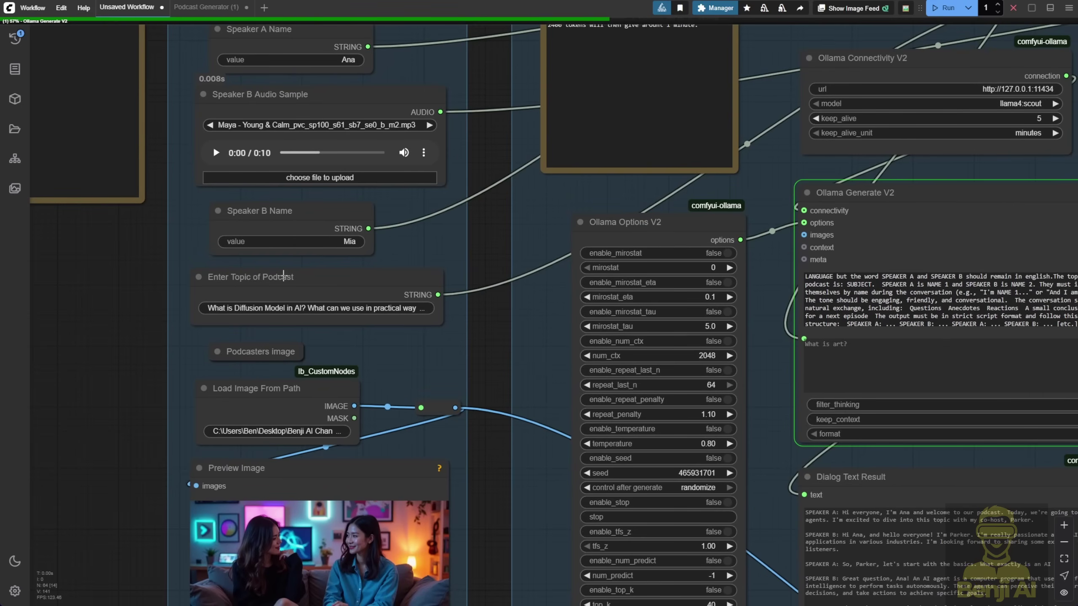
pyautogui.moveTo(283, 276); pyautogui.dragTo(283, 292)
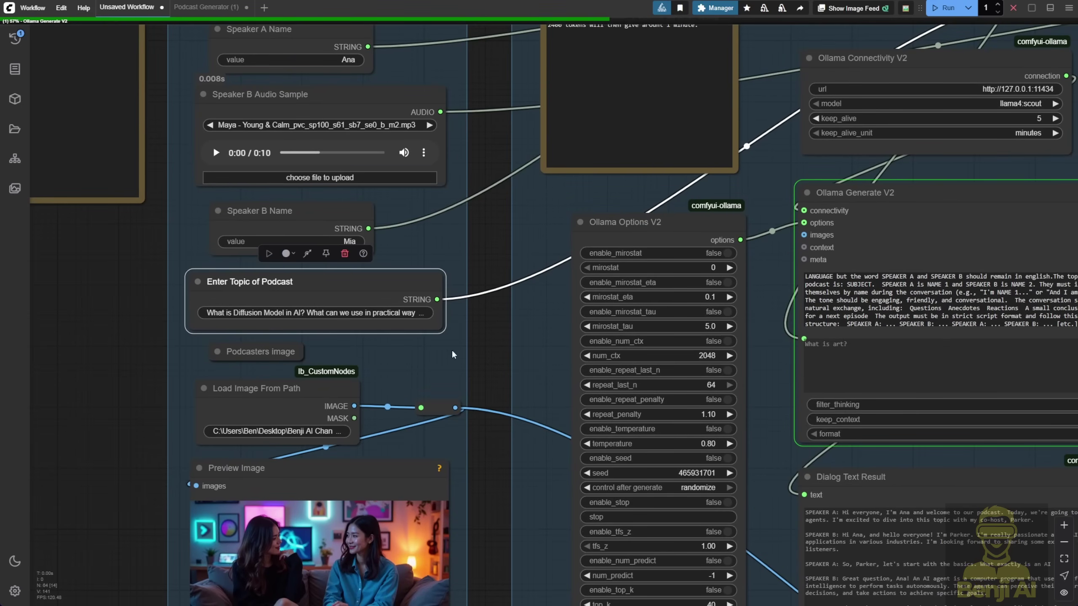
# - Read the generated podcast script in Dialog Text Result and view the podcasters image in Preview Image
pyautogui.moveTo(514, 377); pyautogui.dragTo(151, 125)
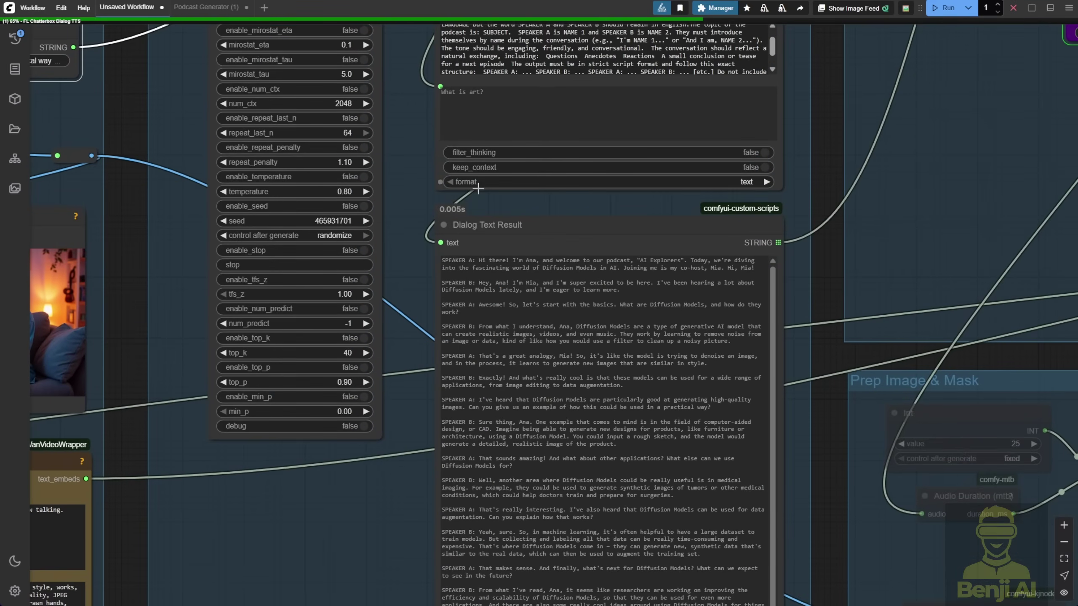
pyautogui.moveTo(416, 285); pyautogui.dragTo(332, 179)
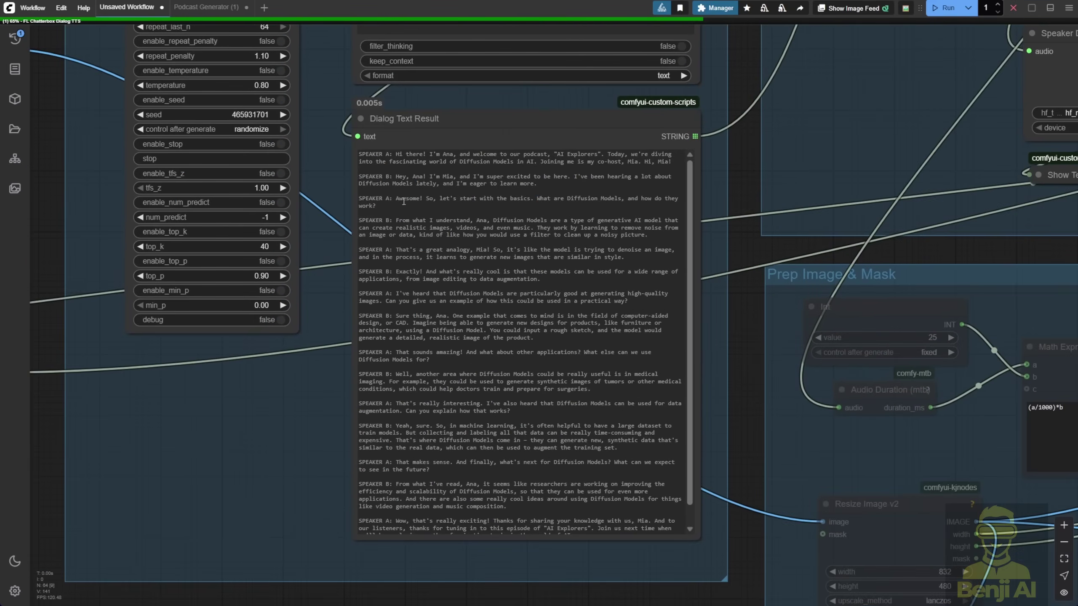
pyautogui.click(551, 246)
pyautogui.scroll(2, 550, 246)
pyautogui.moveTo(556, 125); pyautogui.dragTo(682, 125)
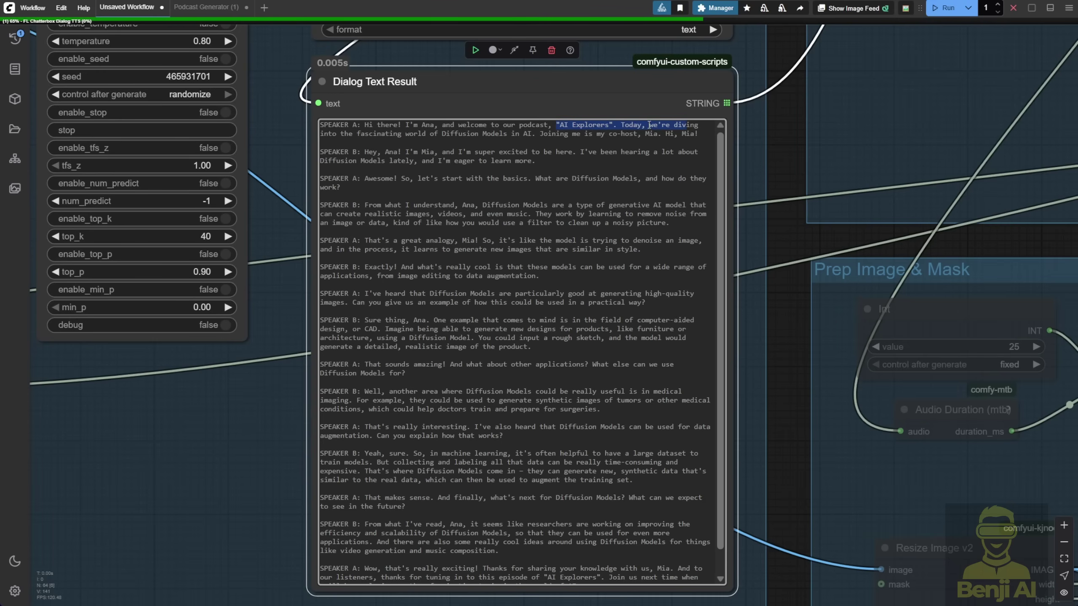
pyautogui.click(416, 135)
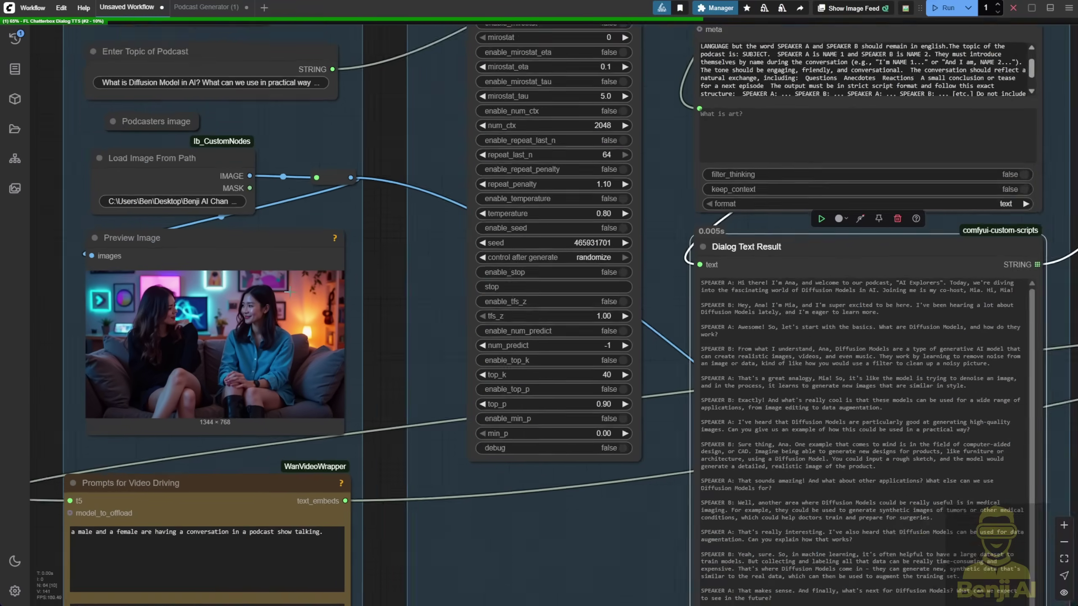
pyautogui.scroll(1, 403, 308)
pyautogui.moveTo(406, 308); pyautogui.dragTo(579, 308)
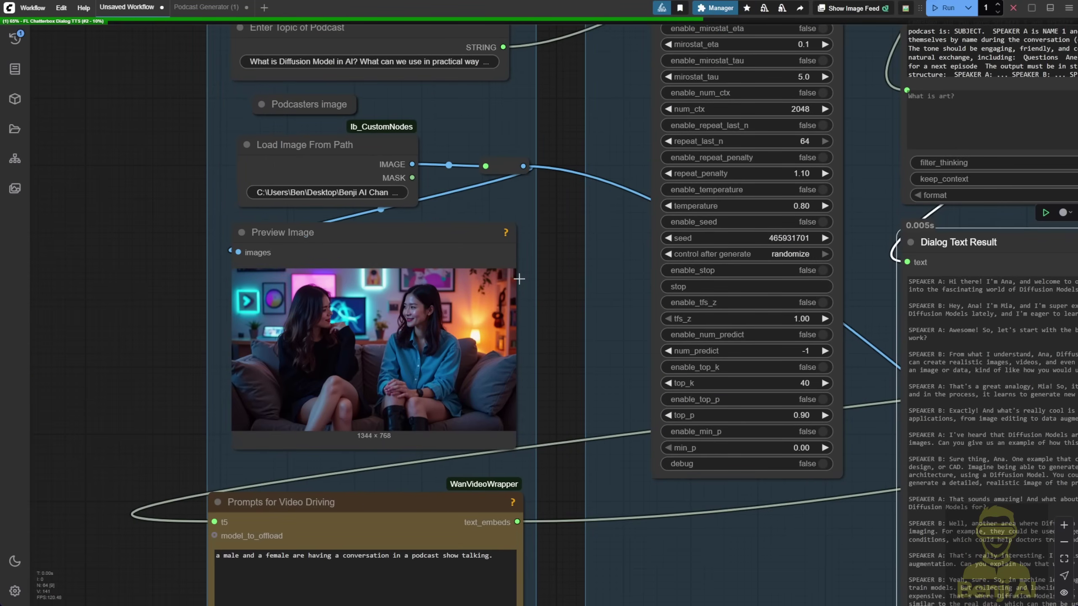
# - Shift Speaker Diarizer (Isolation) and Voice Speaker A slightly up, and reposition Voice Speaker B just below Voice Speaker A
pyautogui.scroll(-7, 588, 368)
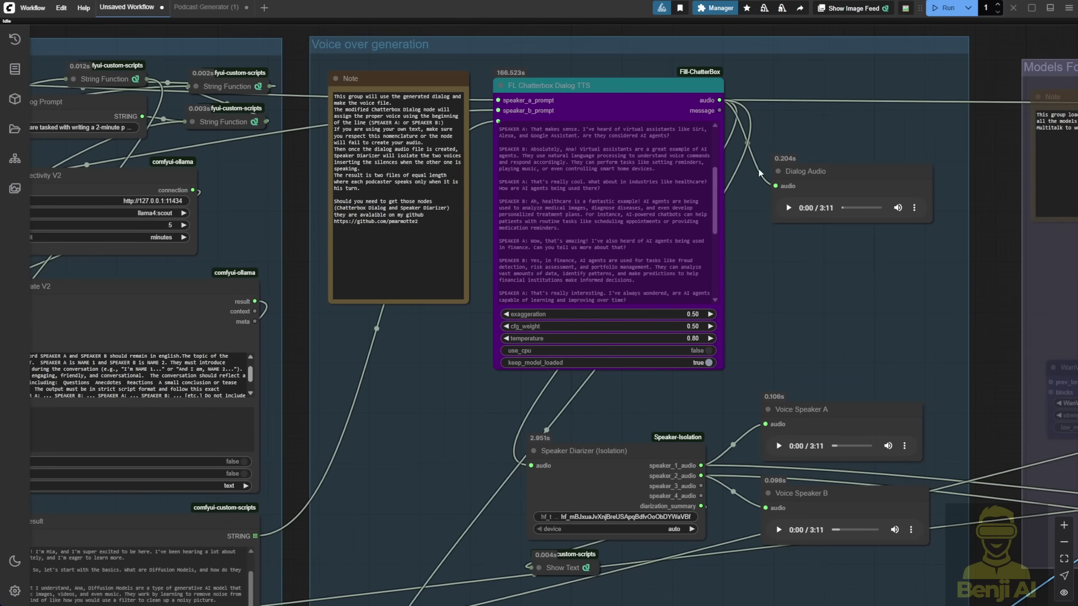
pyautogui.hscroll(5, 759, 172)
pyautogui.scroll(-3, 759, 172)
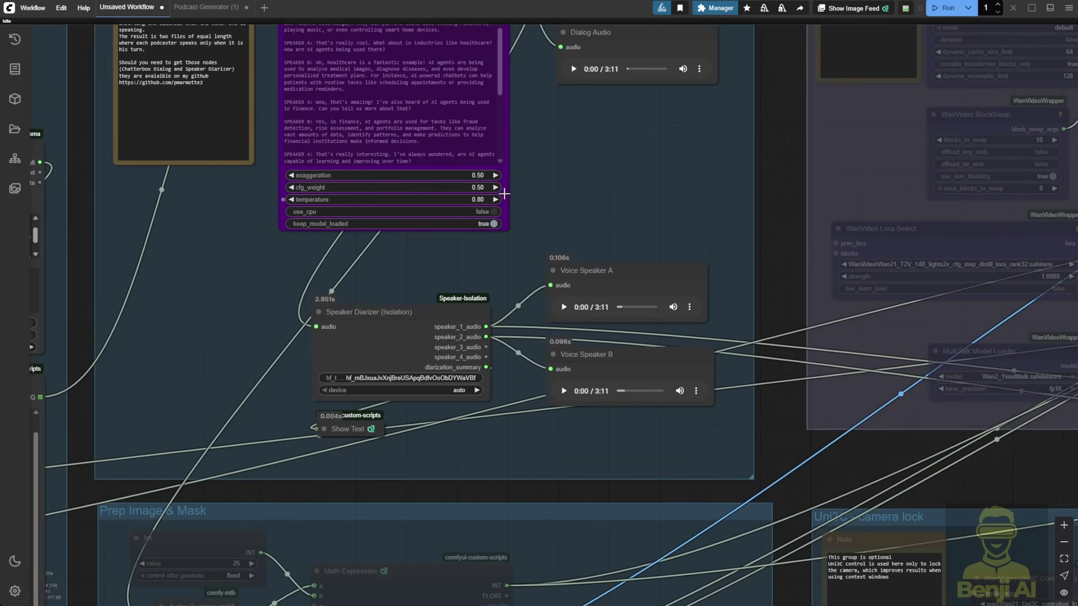
pyautogui.moveTo(422, 313); pyautogui.dragTo(428, 294)
pyautogui.moveTo(627, 280); pyautogui.dragTo(626, 265)
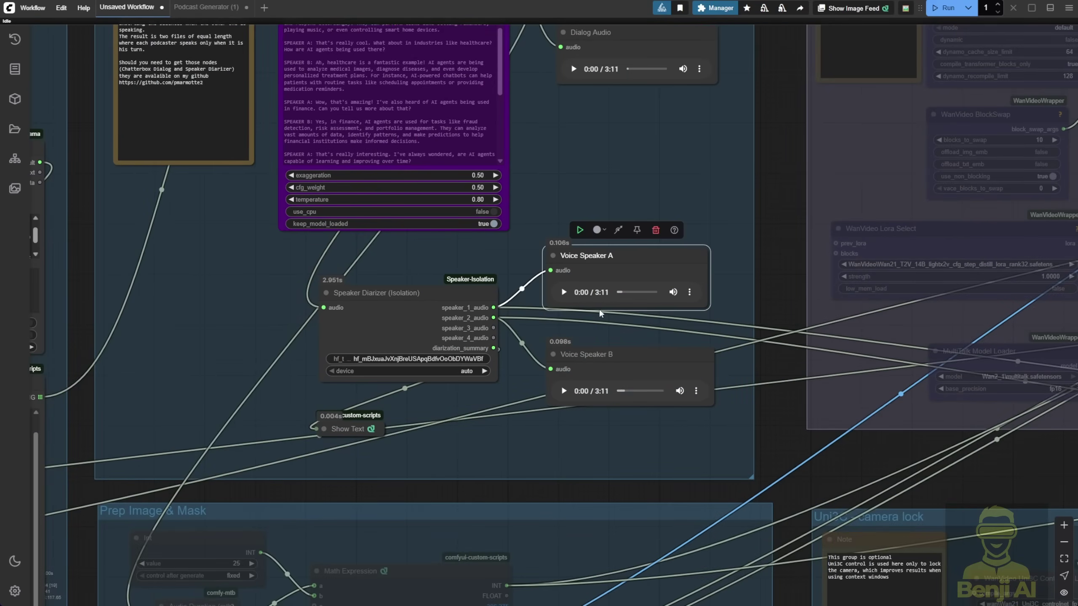
pyautogui.scroll(3, 460, 391)
pyautogui.moveTo(596, 340); pyautogui.dragTo(591, 325)
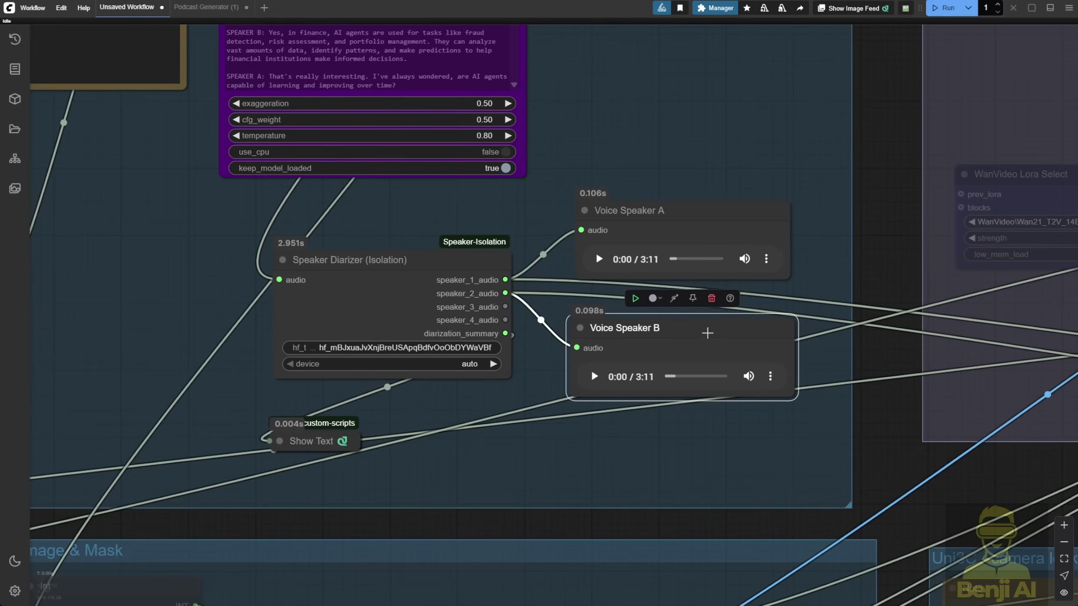
pyautogui.moveTo(707, 333); pyautogui.dragTo(717, 344)
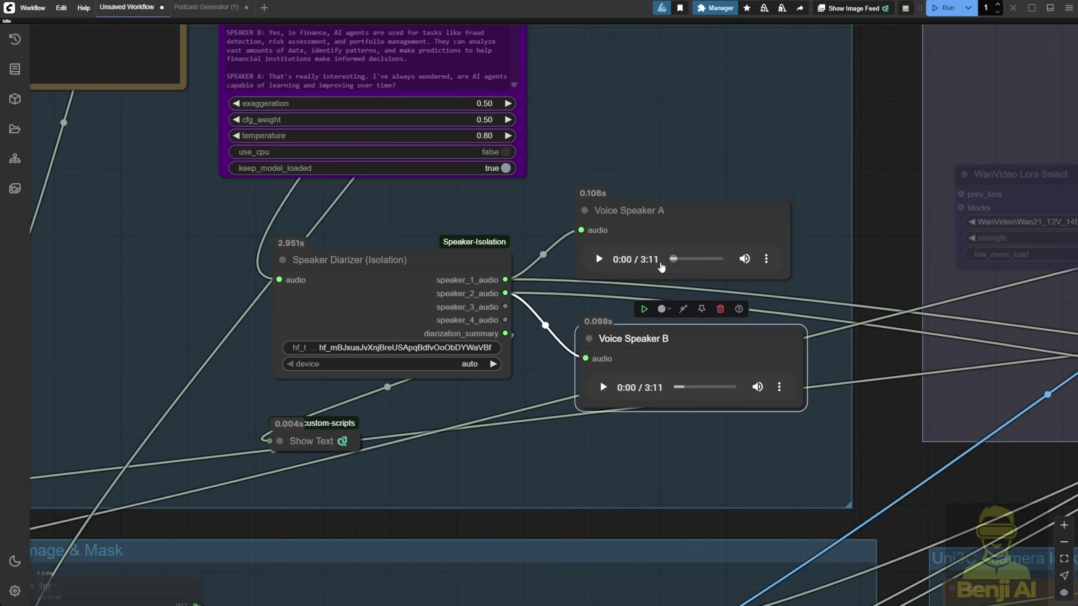
# - Listen to part of the isolated Voice Speaker A audio and pause it
pyautogui.scroll(-3, 661, 267)
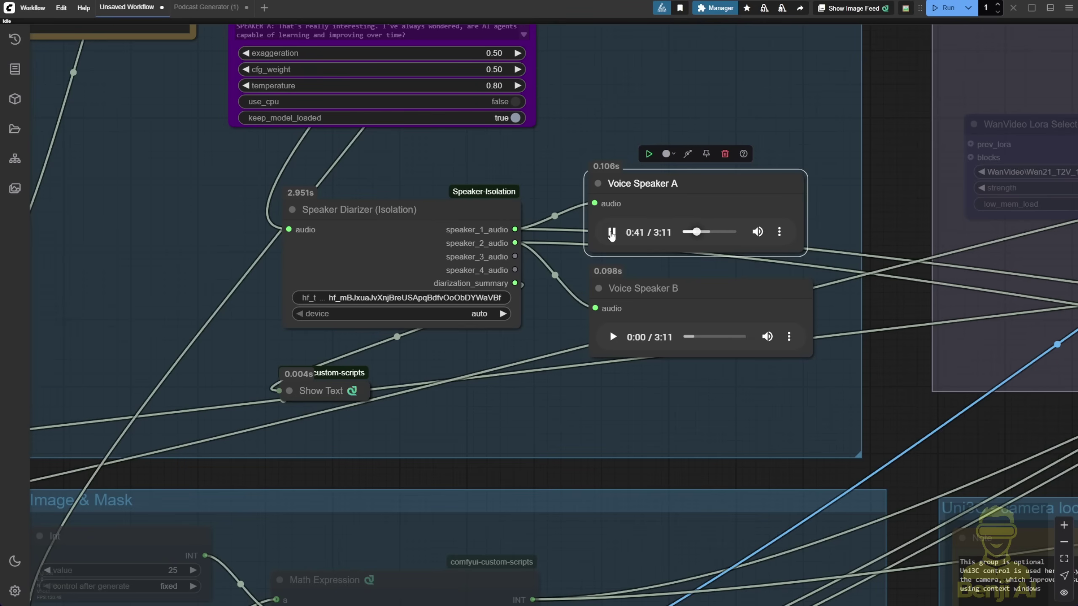
pyautogui.click(611, 233)
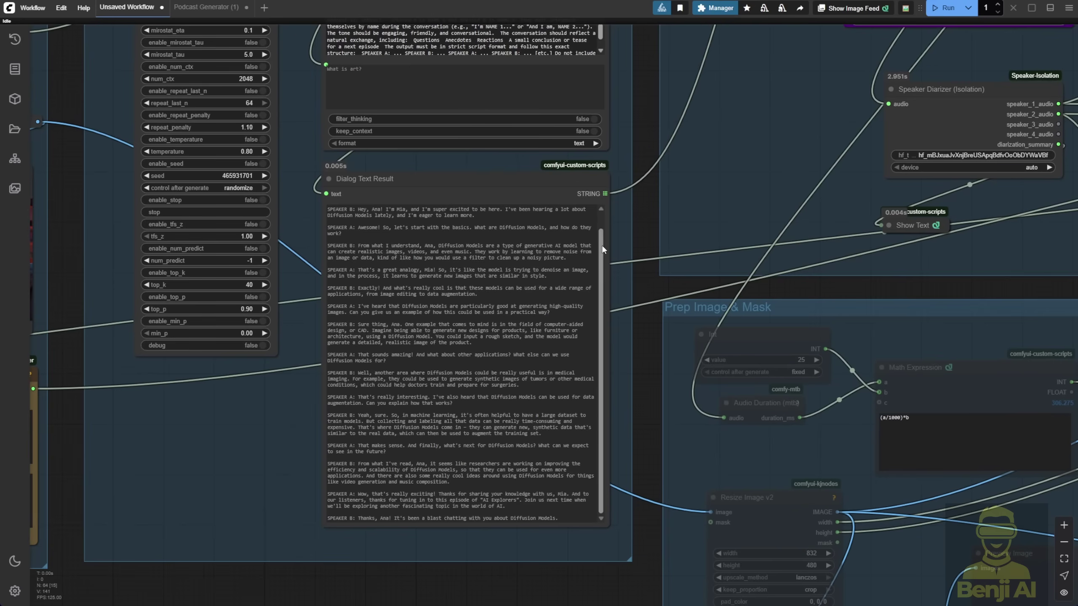
# - Check the opening speaker lines of the generated script in Dialog Text Result
pyautogui.moveTo(602, 238); pyautogui.dragTo(731, 209)
pyautogui.scroll(7, 603, 248)
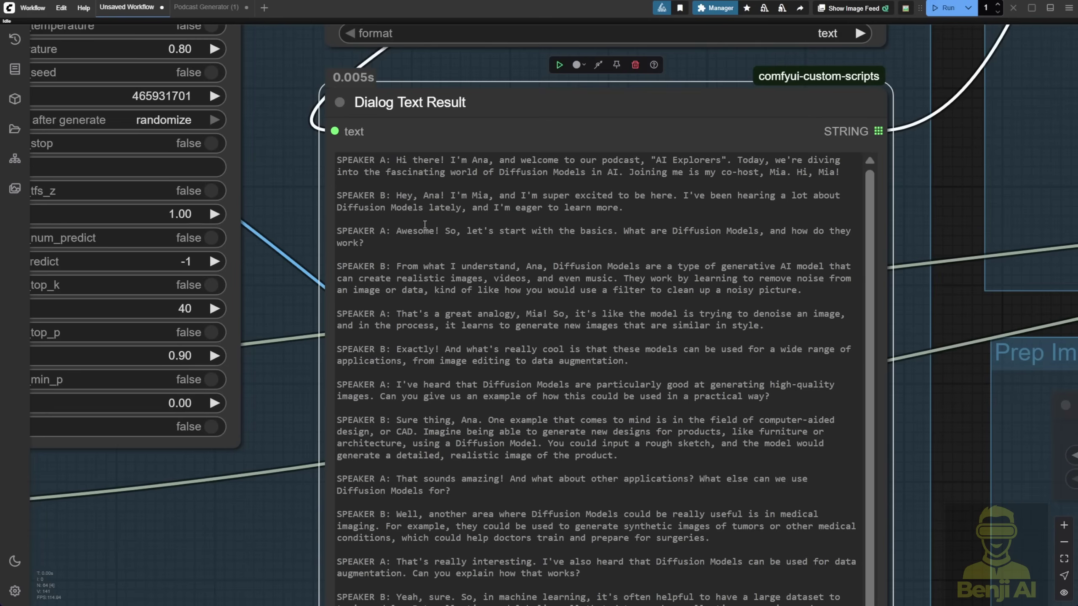
# - Check Speaker B's first reply in the generated script in Dialog Text Result
pyautogui.moveTo(338, 196); pyautogui.dragTo(431, 202)
pyautogui.click(432, 196)
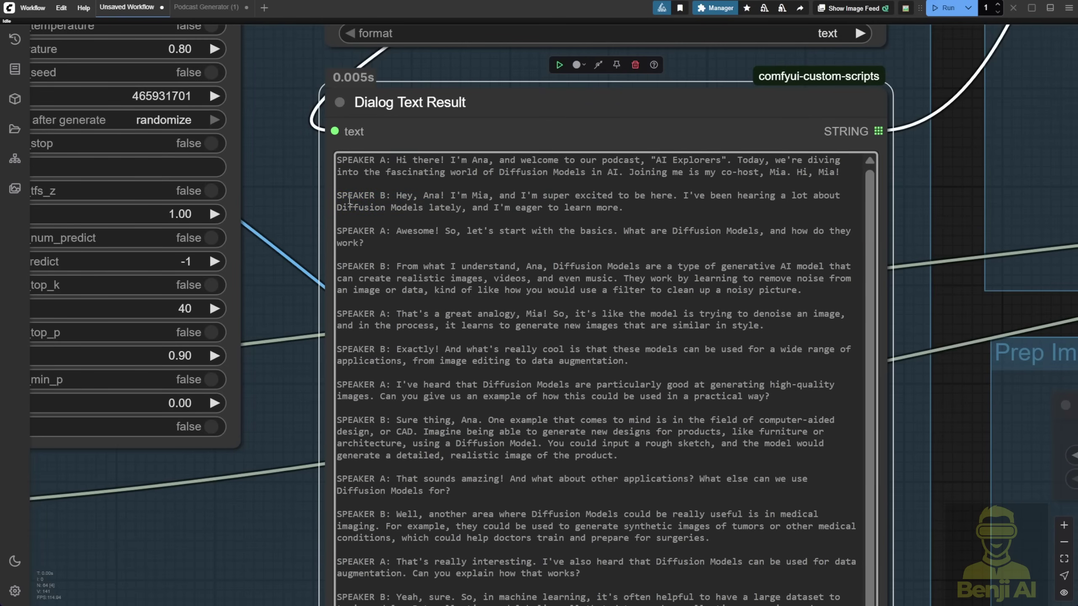
pyautogui.moveTo(357, 196); pyautogui.dragTo(432, 200)
pyautogui.click(559, 214)
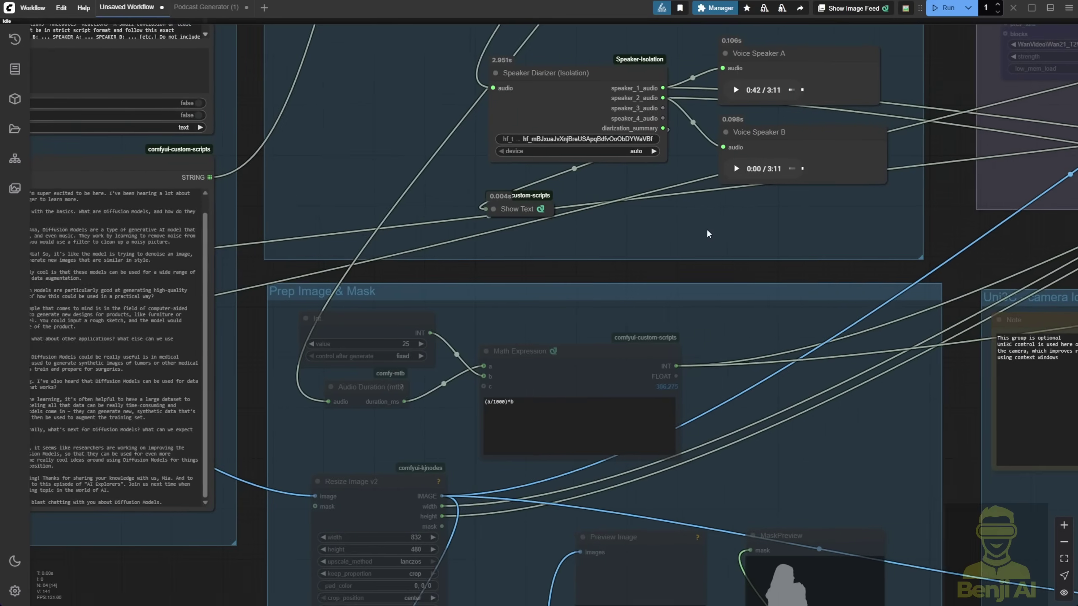
# - Move the Voice Speaker B node further down below Voice Speaker A
pyautogui.moveTo(708, 234); pyautogui.dragTo(631, 272)
pyautogui.moveTo(696, 170); pyautogui.dragTo(666, 187)
pyautogui.scroll(8, 665, 187)
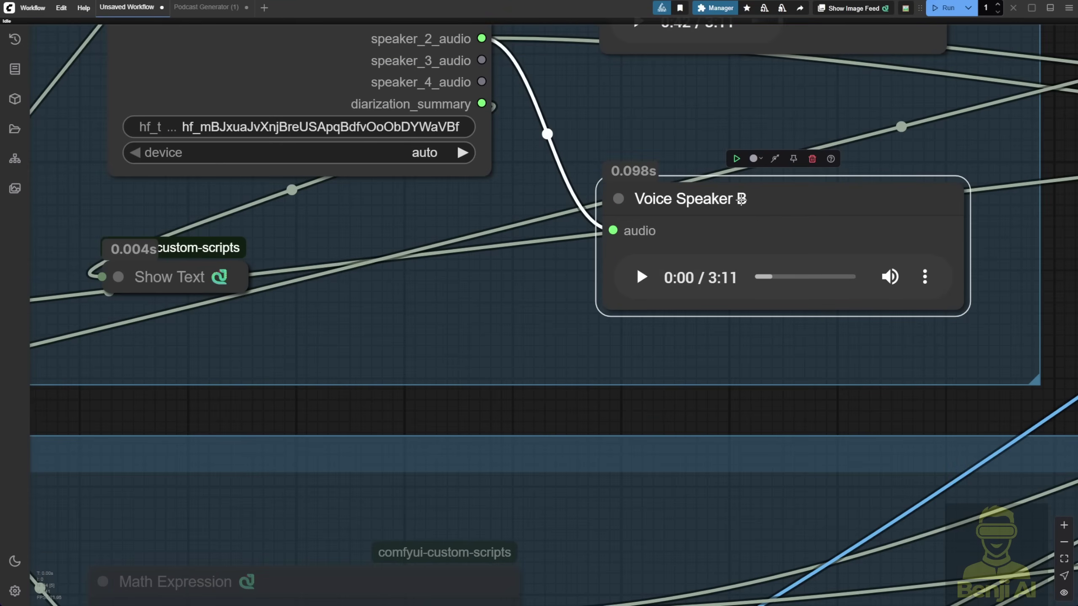
# - Listen to the isolated Voice Speaker B audio, skip ahead in it, and pause it
pyautogui.moveTo(741, 199); pyautogui.dragTo(702, 160)
pyautogui.scroll(-1, 556, 190)
pyautogui.click(556, 190)
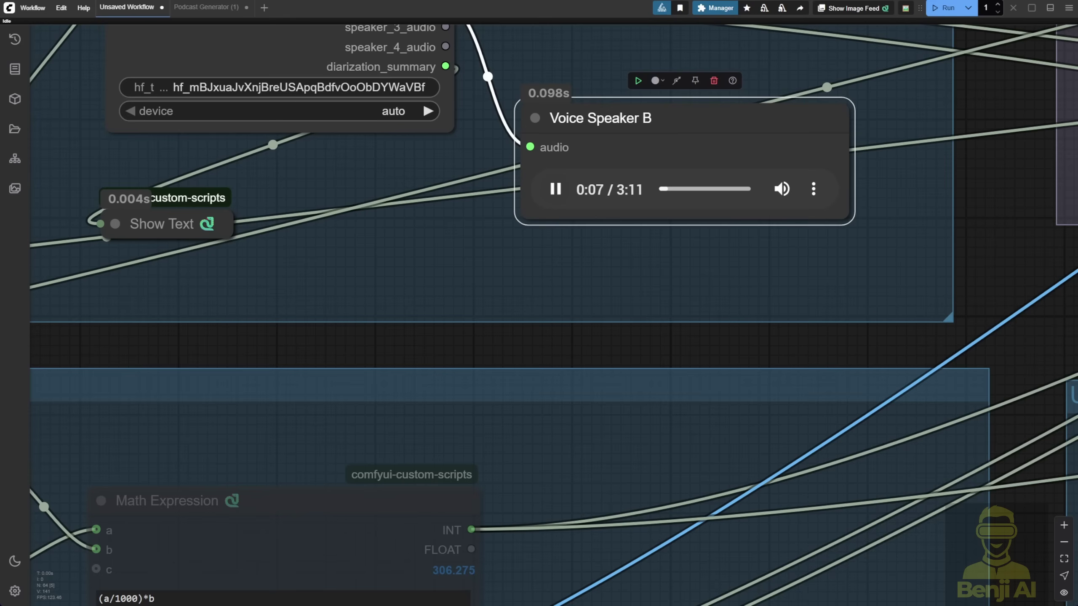
pyautogui.click(673, 190)
pyautogui.click(681, 190)
pyautogui.click(552, 182)
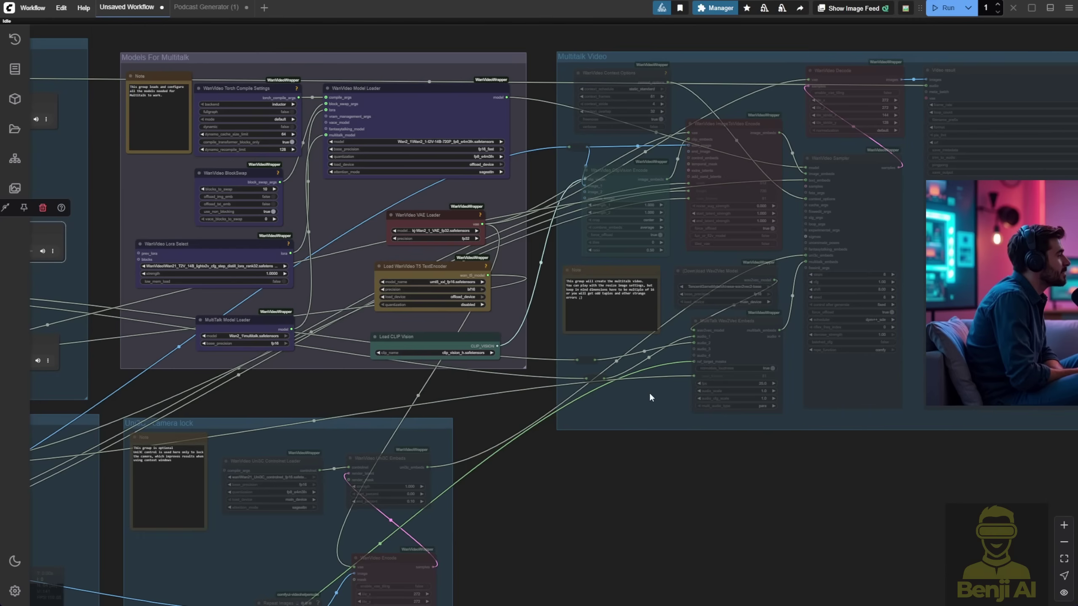
# - Turn off bypass for the nodes in the Multitalk Video, Uni3C - camera lock and Prep Image & Mask groups
pyautogui.rightClick(649, 392)
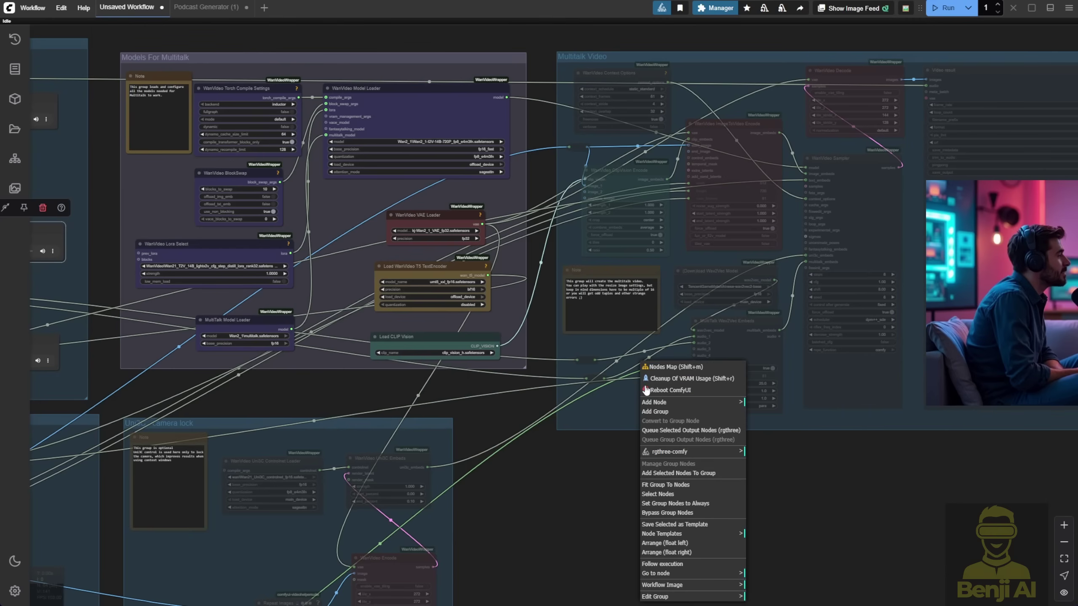
pyautogui.click(701, 514)
pyautogui.scroll(-5, 706, 322)
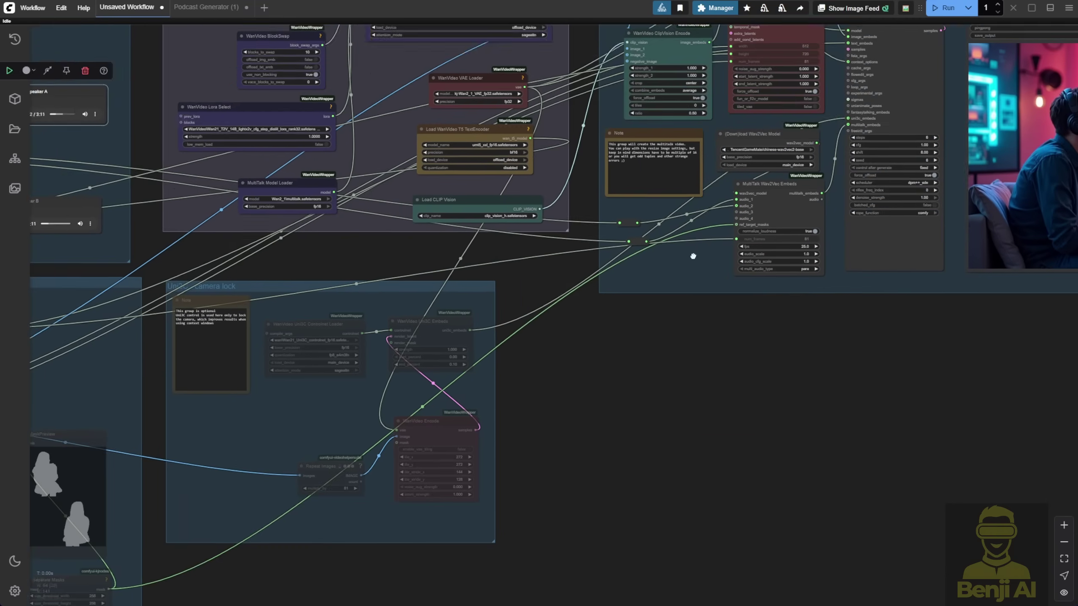
pyautogui.rightClick(348, 316)
pyautogui.click(388, 451)
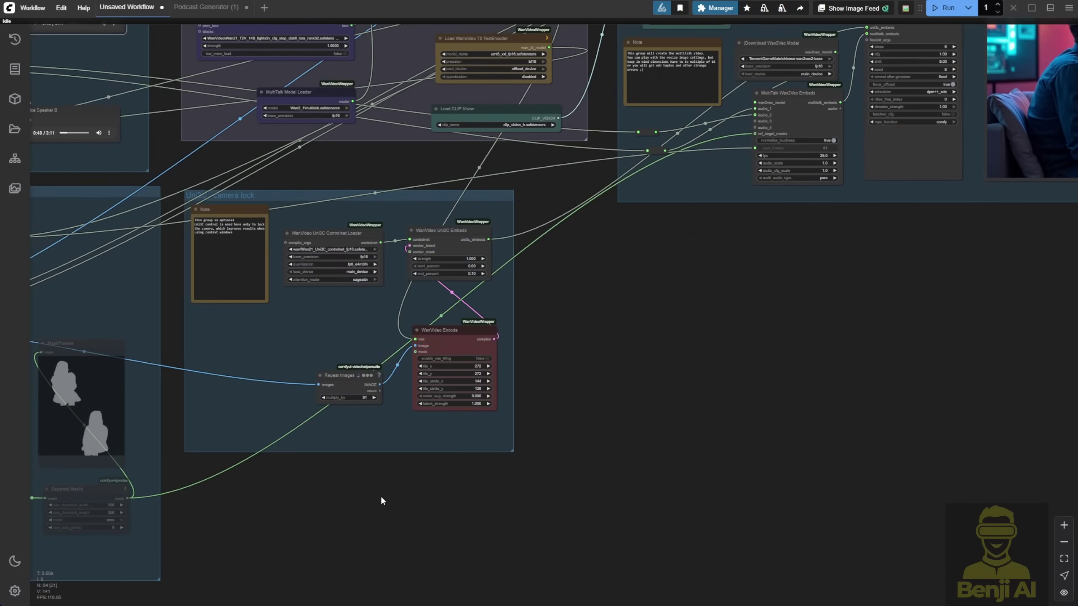
pyautogui.moveTo(381, 496); pyautogui.dragTo(666, 407)
pyautogui.rightClick(440, 191)
pyautogui.click(474, 327)
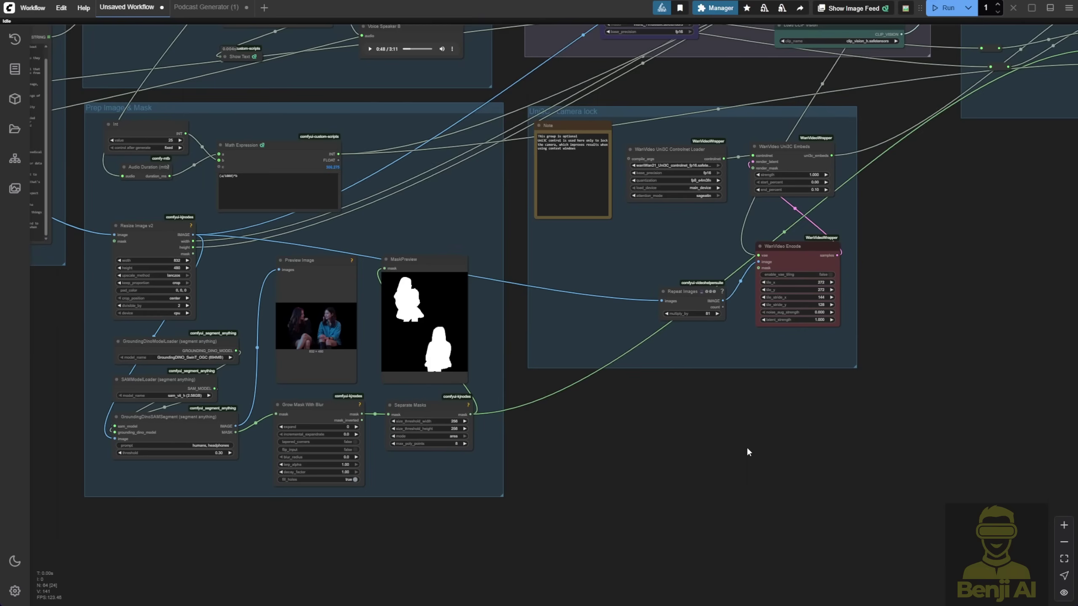
# - Run the complete podcast workflow from dialog generation through to the MultiTalk video
pyautogui.moveTo(783, 227); pyautogui.dragTo(592, 265)
pyautogui.scroll(5, 872, 294)
pyautogui.hscroll(9, 805, 343)
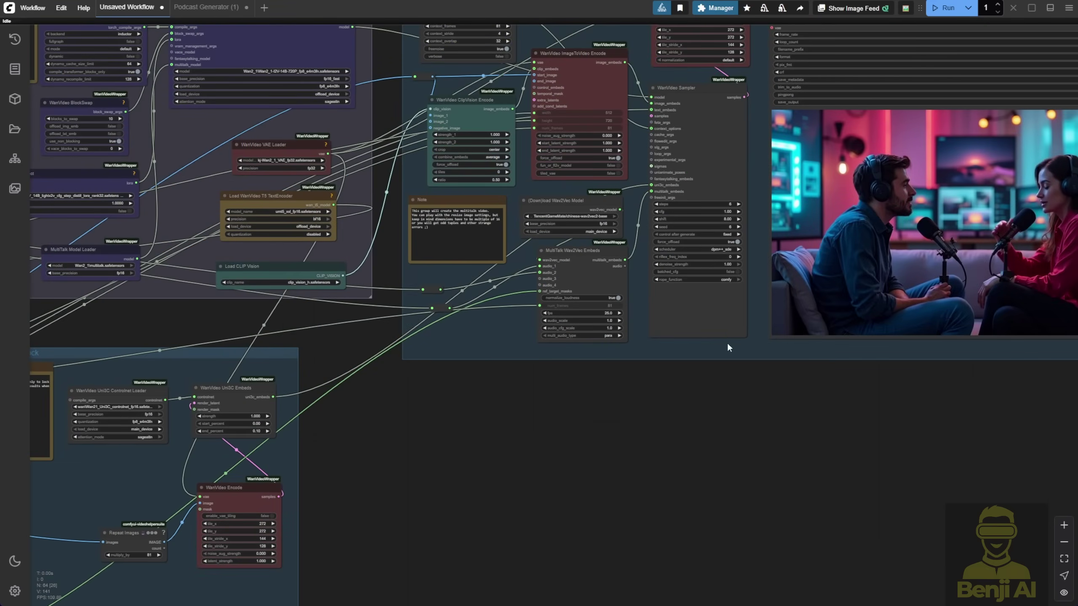
pyautogui.scroll(-5, 618, 403)
pyautogui.scroll(3, 563, 447)
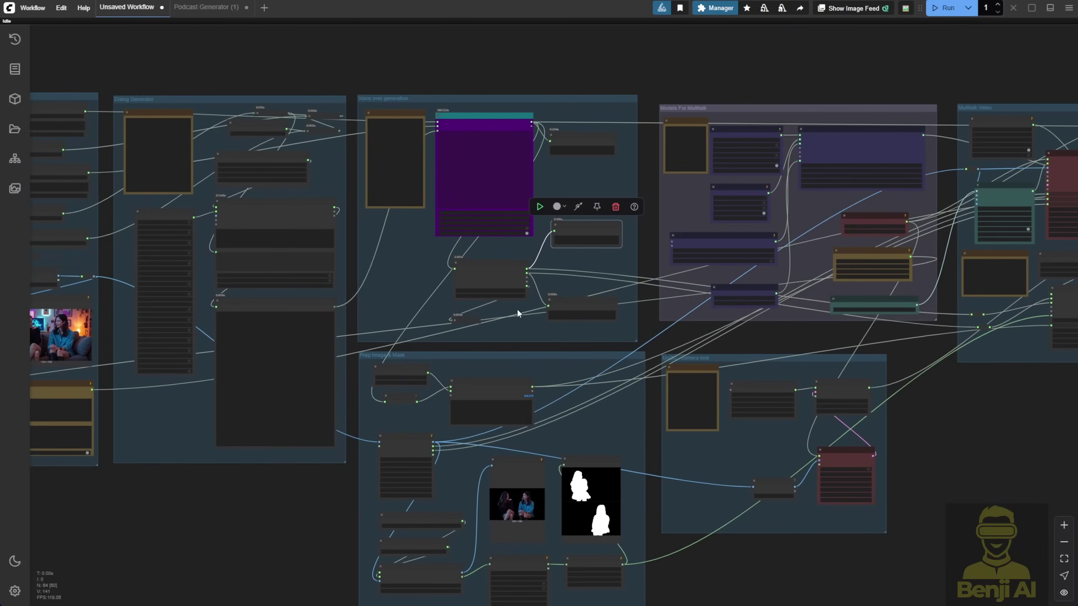
pyautogui.moveTo(384, 286); pyautogui.dragTo(499, 289)
pyautogui.scroll(3, 499, 290)
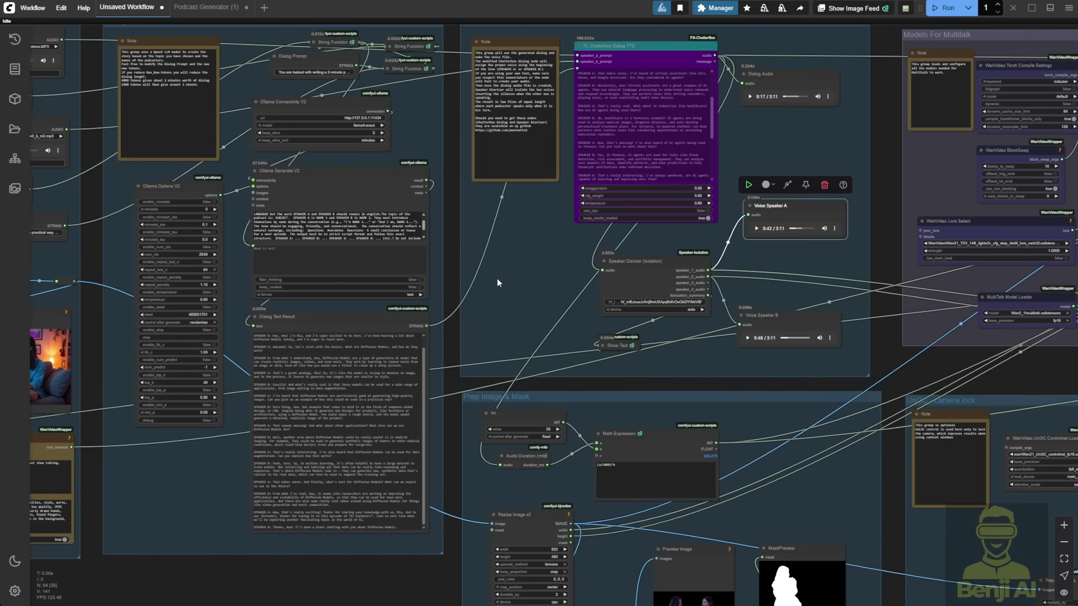
pyautogui.scroll(-5, 497, 274)
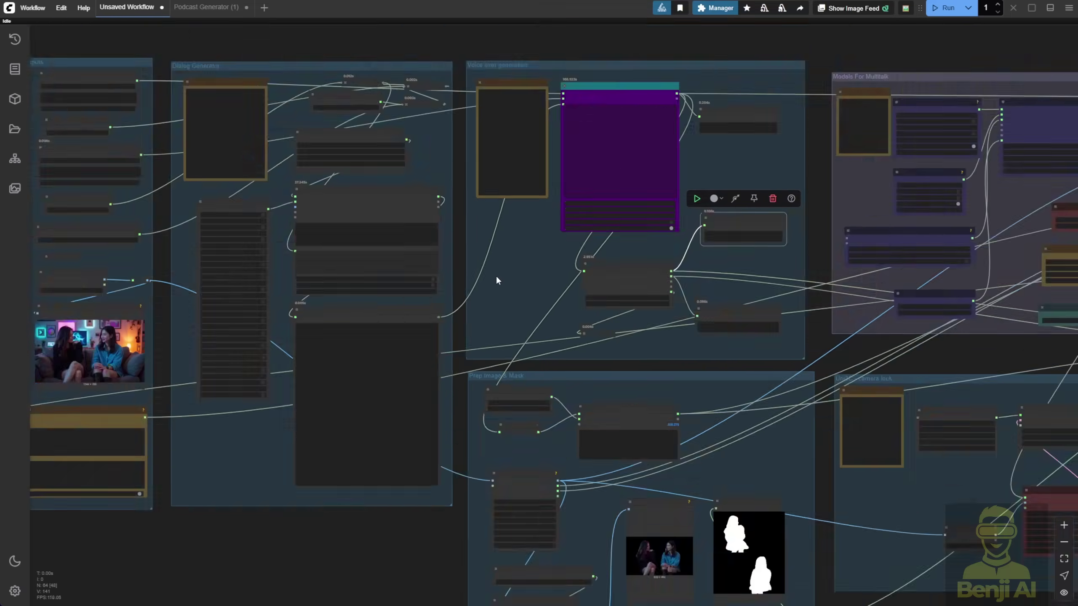
pyautogui.moveTo(958, 383); pyautogui.dragTo(685, 360)
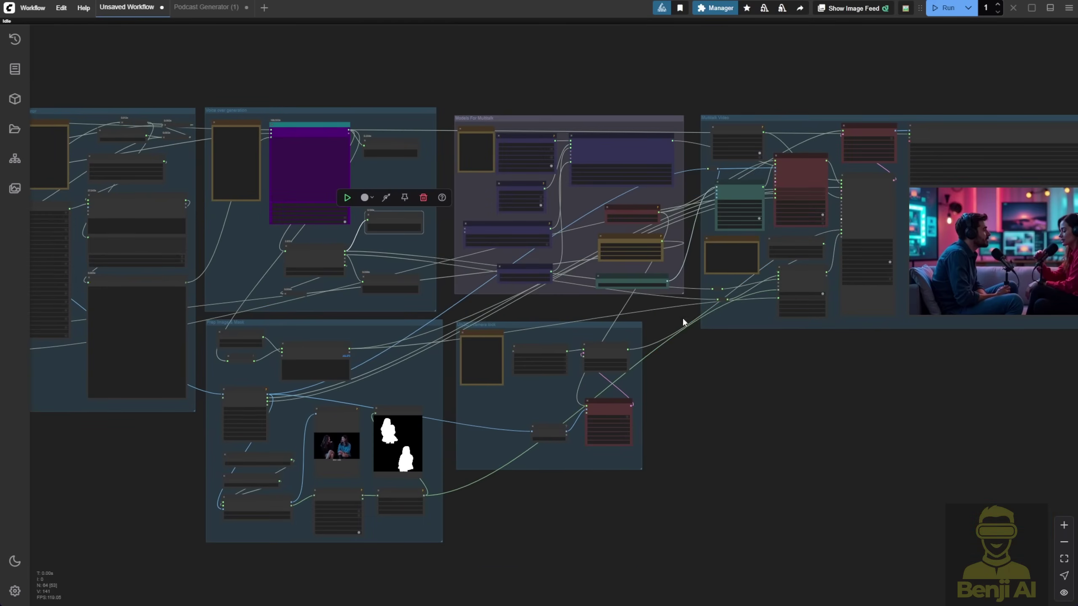
pyautogui.click(939, 12)
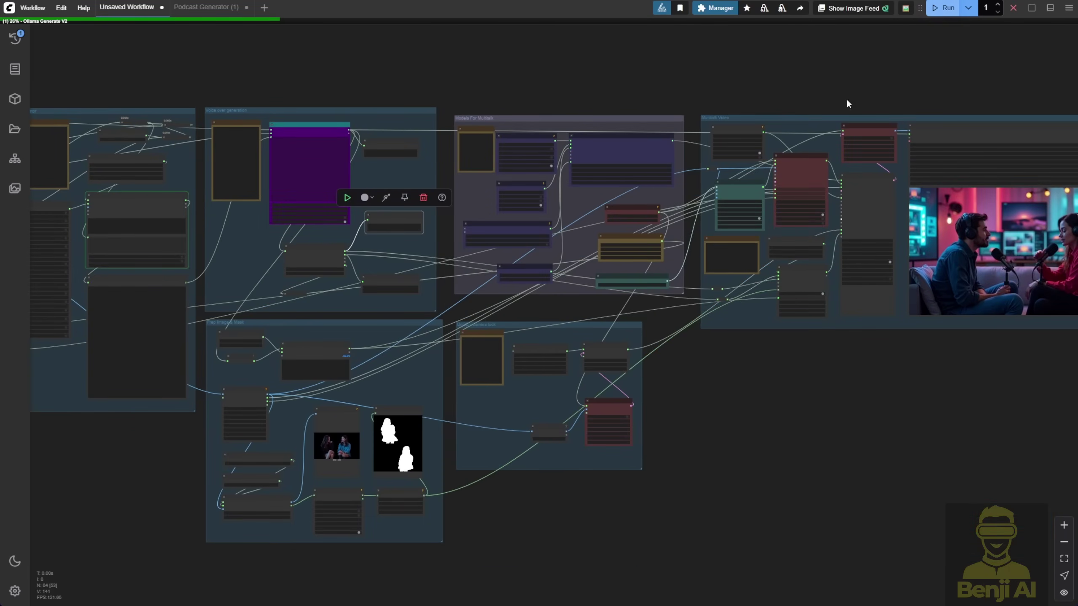
# - Follow the run's progress through Ollama Generate V2 and the FL Chatterbox Dialog TTS node
pyautogui.hscroll(2, 425, 56)
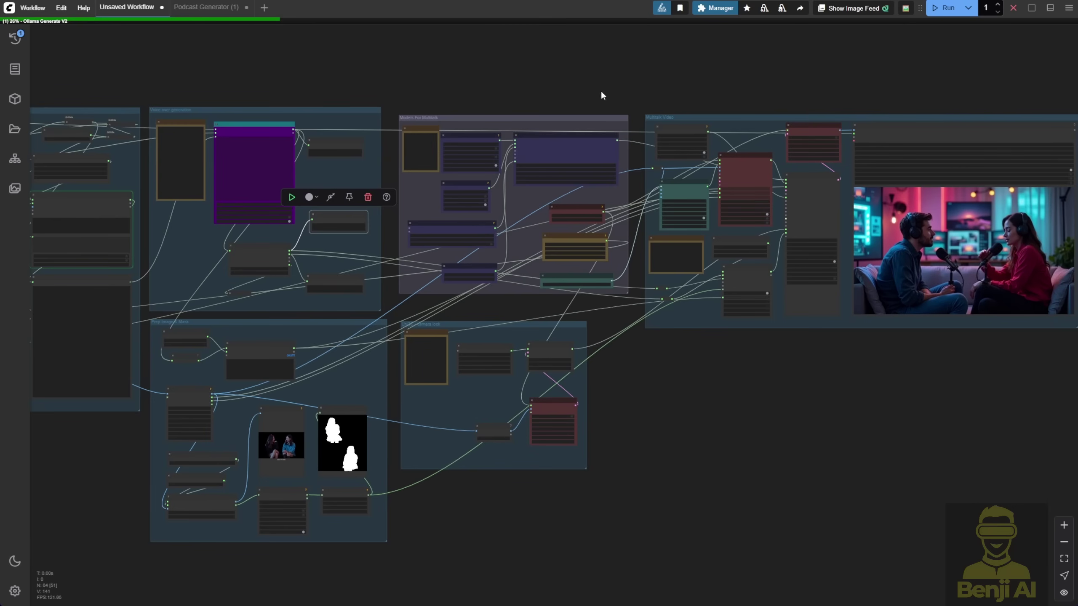
pyautogui.hscroll(5, 525, 95)
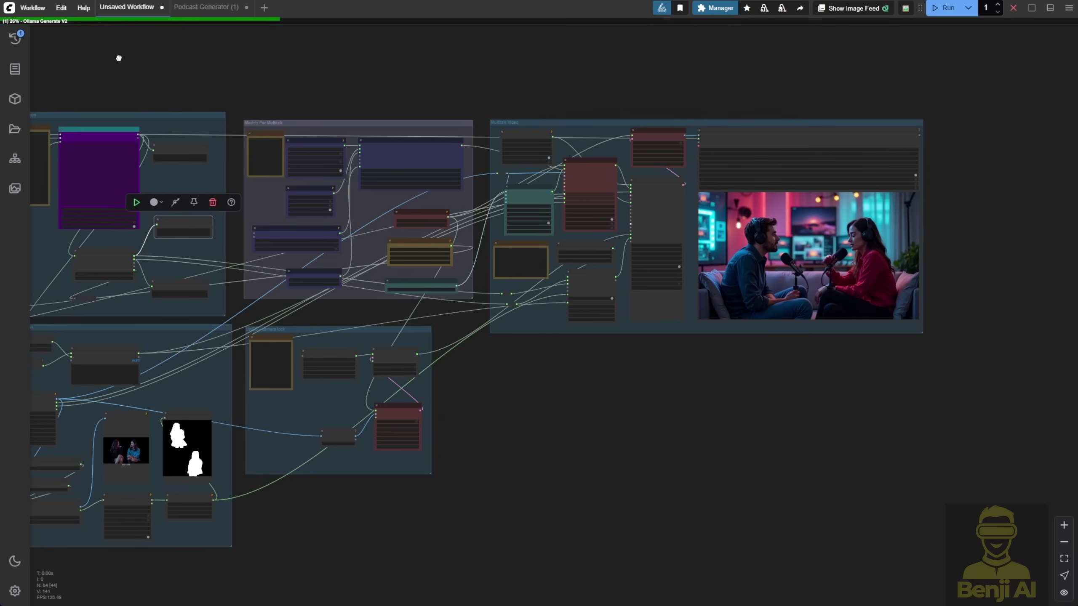
pyautogui.moveTo(144, 67); pyautogui.dragTo(520, 57)
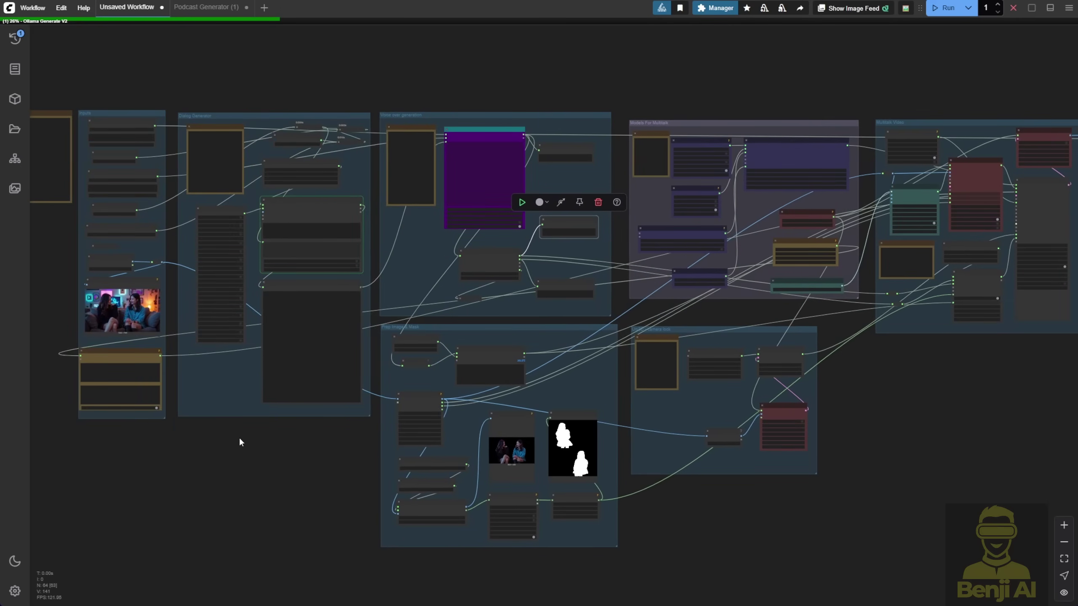
pyautogui.scroll(6, 234, 272)
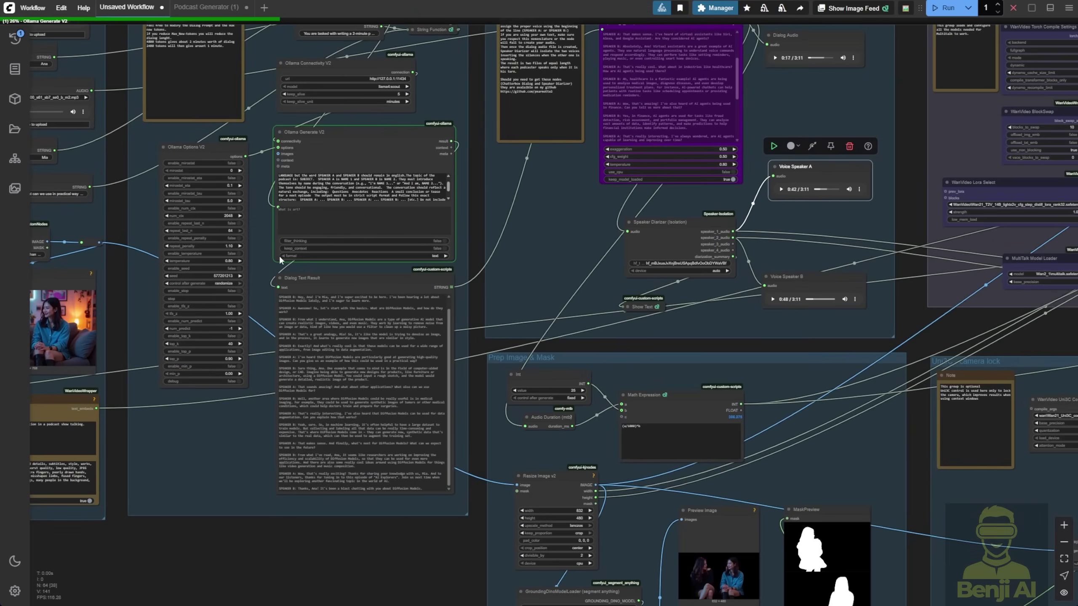
pyautogui.moveTo(392, 140); pyautogui.dragTo(385, 146)
pyautogui.moveTo(211, 150); pyautogui.dragTo(205, 147)
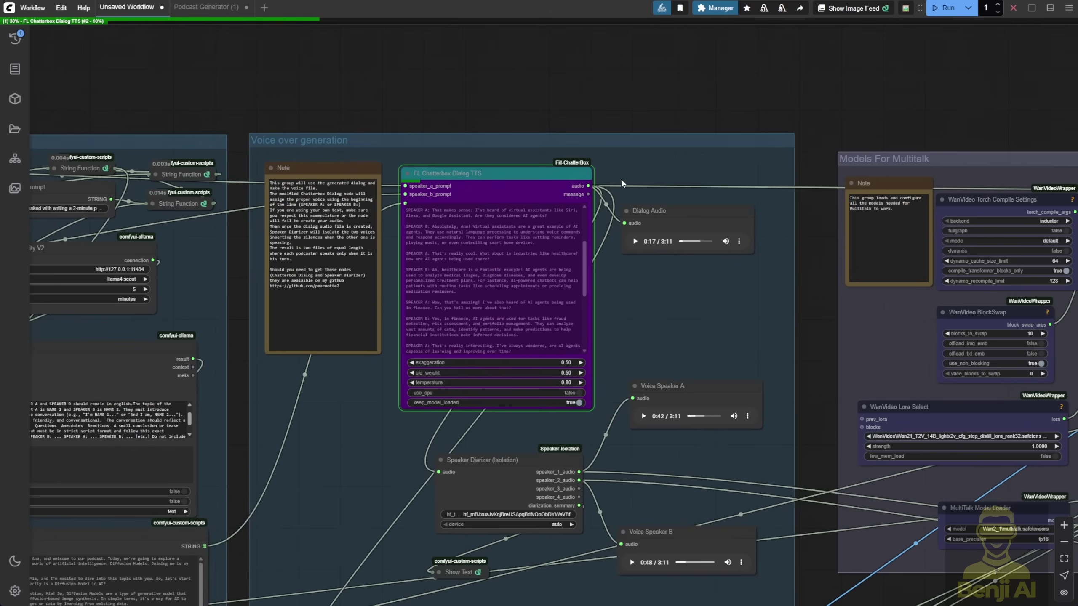
pyautogui.scroll(2, 532, 284)
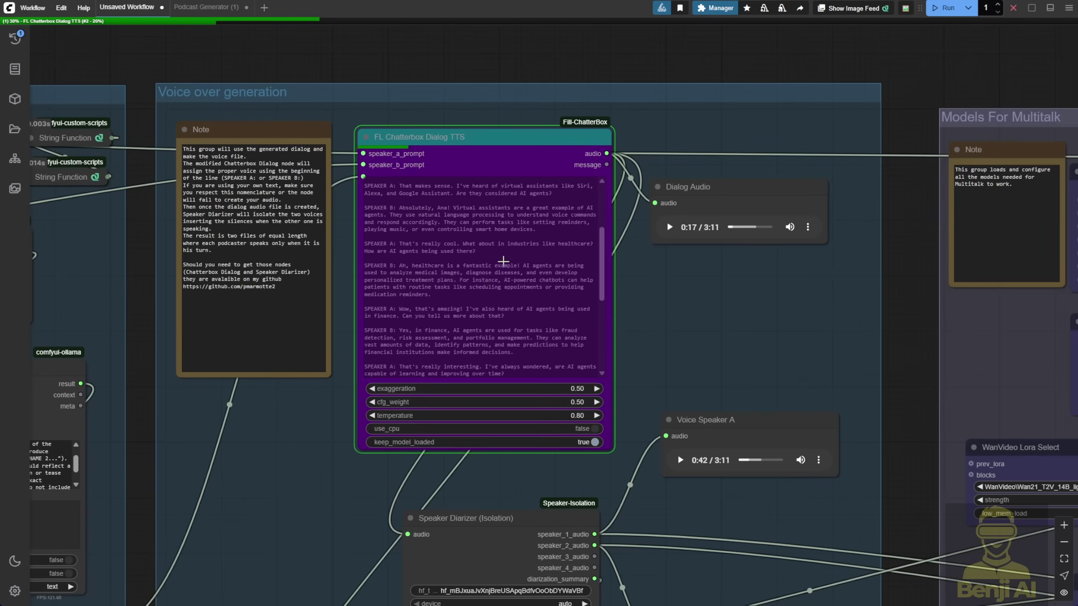
pyautogui.scroll(-8, 503, 260)
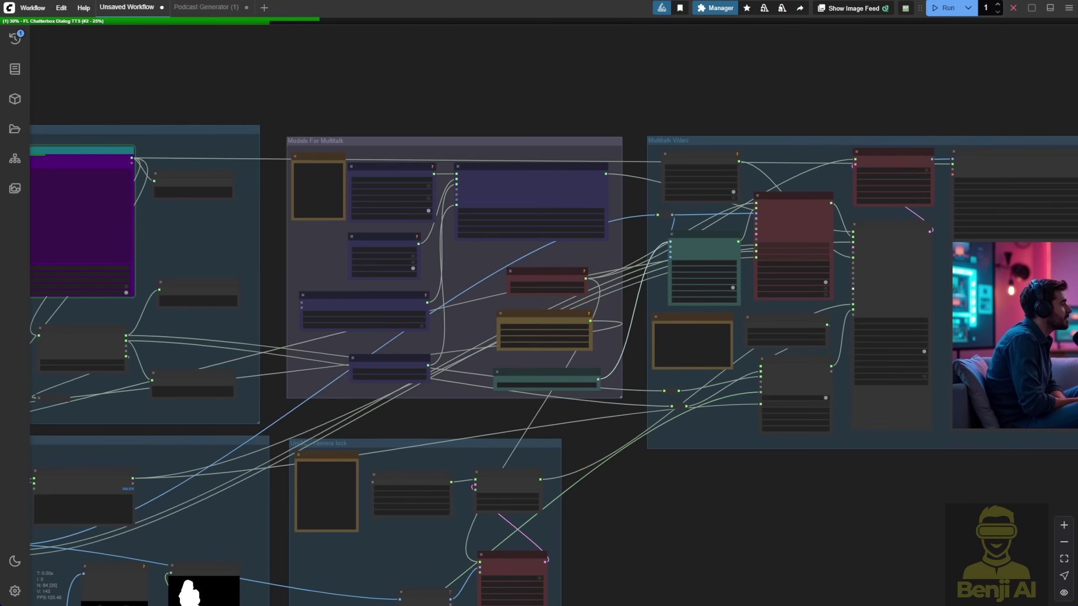
# - Examine the video length Math Expression in Prep Image & Mask and the Uni3C - camera lock nodes while the sampler runs
pyautogui.scroll(-3, 503, 261)
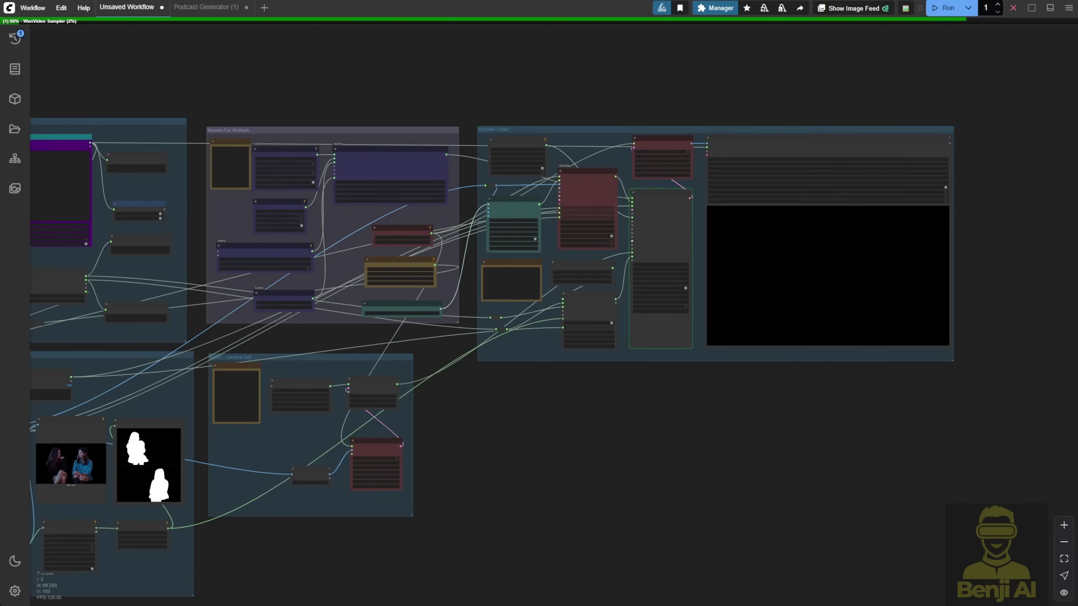
pyautogui.scroll(8, 619, 377)
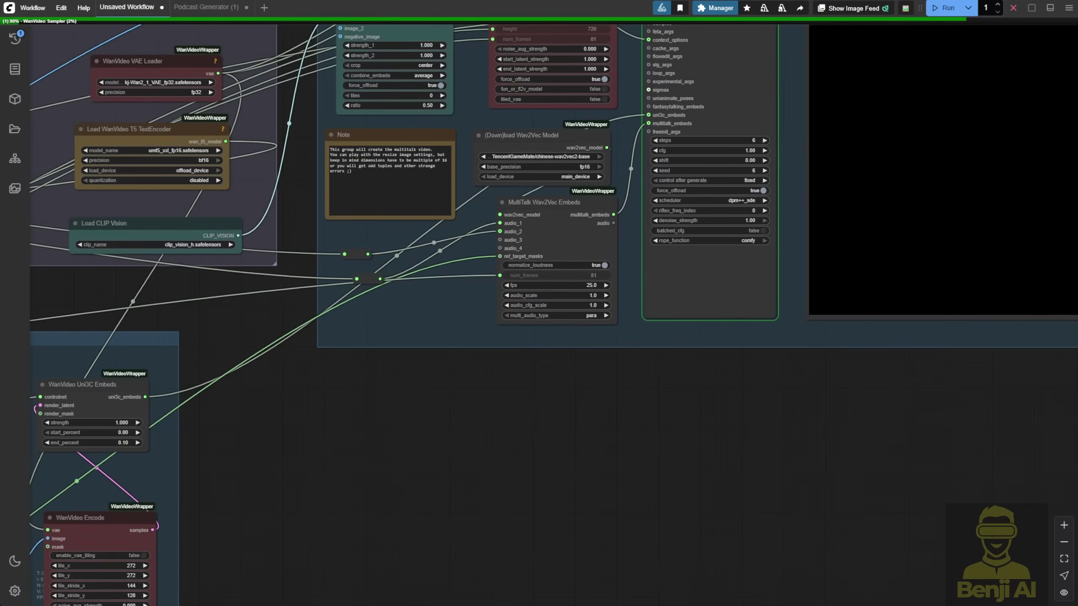
pyautogui.scroll(-5, 638, 548)
pyautogui.scroll(10, 232, 219)
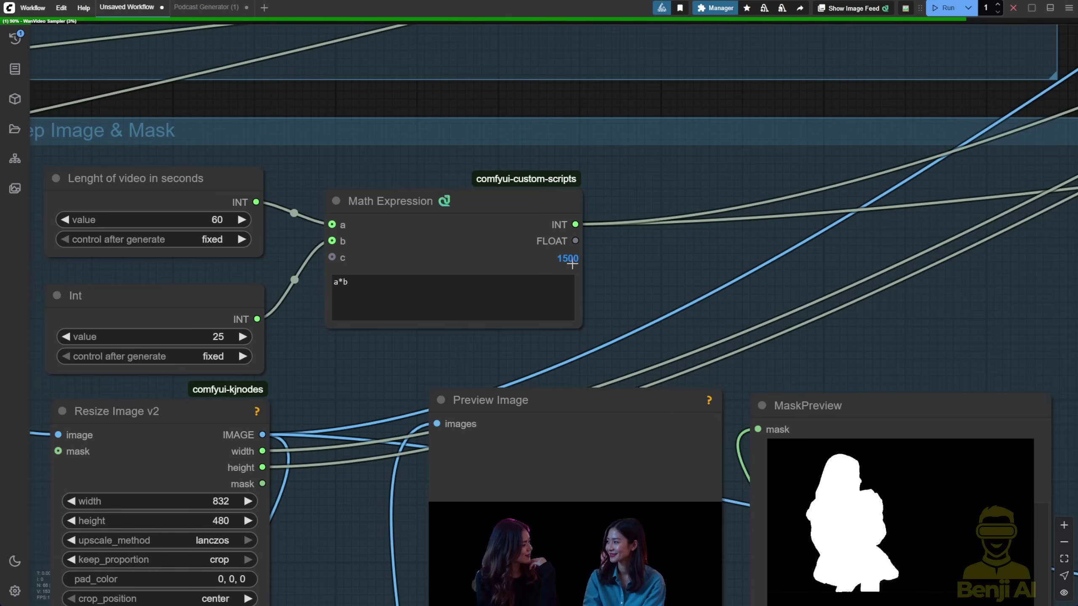
pyautogui.scroll(-10, 573, 264)
pyautogui.scroll(8, 336, 292)
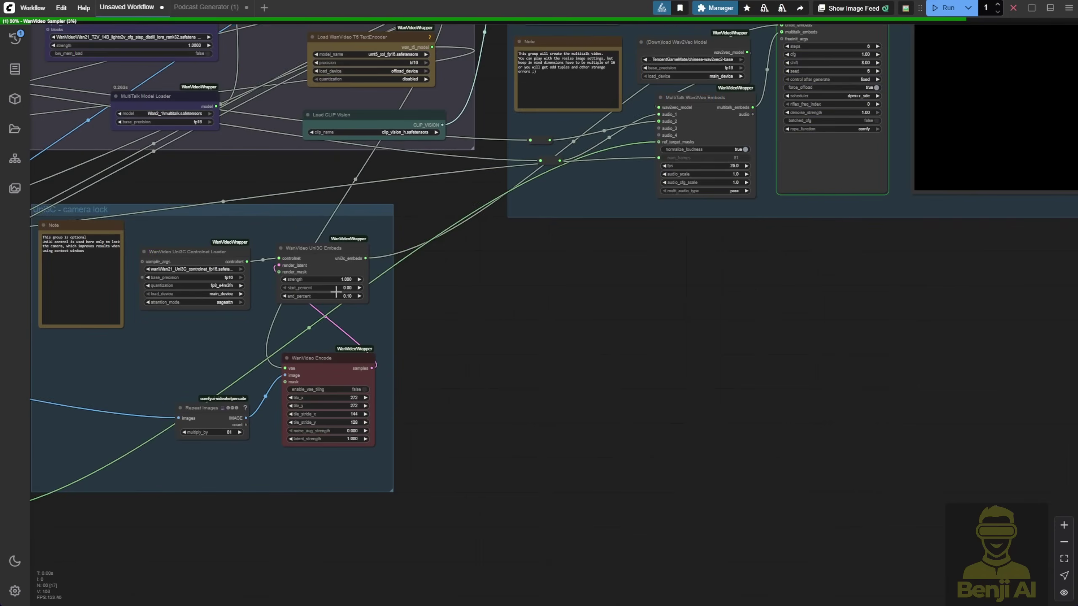
pyautogui.scroll(-5, 603, 297)
pyautogui.scroll(5, 736, 114)
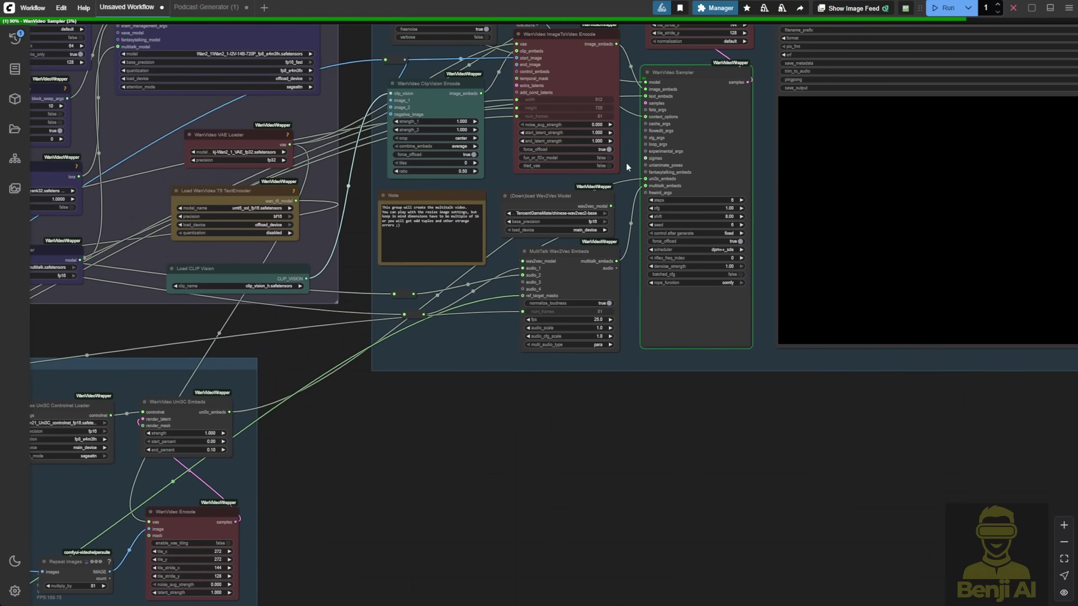
# - Shift the WanVideo Context Options node slightly to the left in the Multitalk Video group
pyautogui.moveTo(627, 164); pyautogui.dragTo(625, 272)
pyautogui.scroll(3, 461, 99)
pyautogui.click(422, 94)
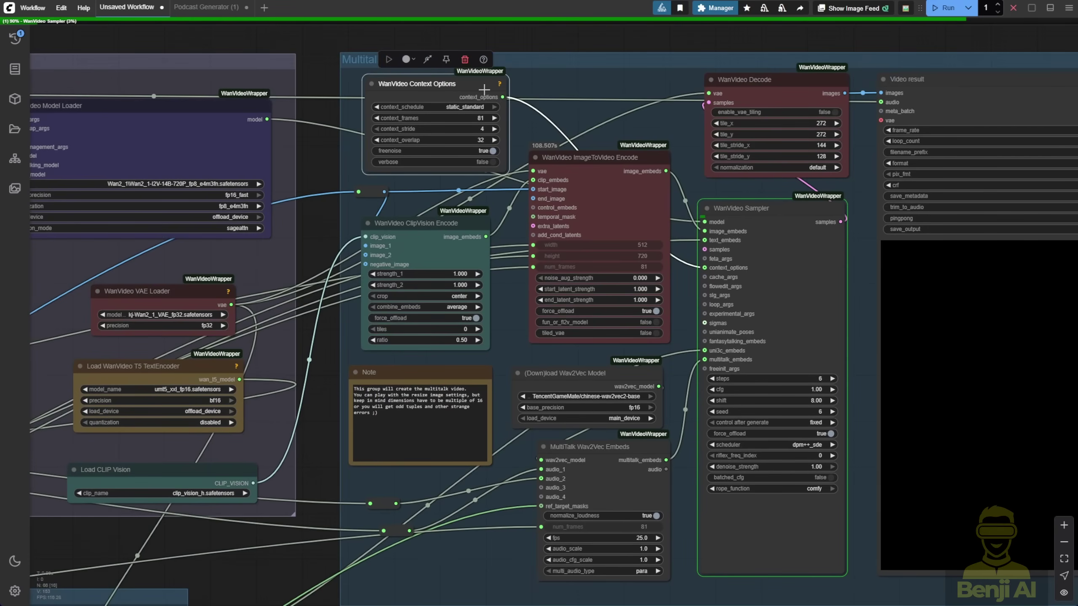
pyautogui.moveTo(442, 96); pyautogui.dragTo(434, 96)
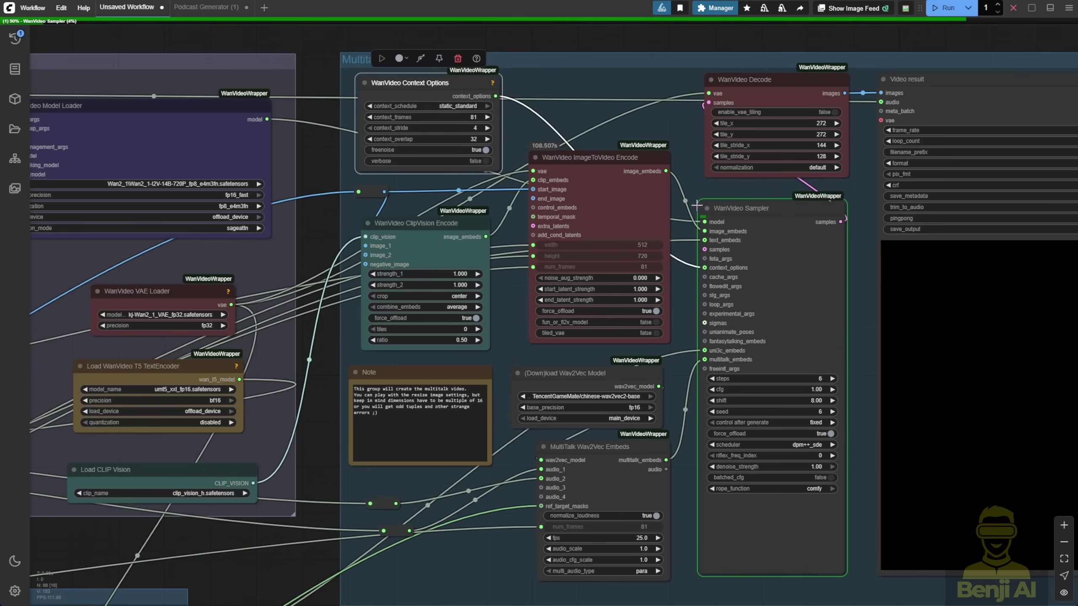
# - Show the execution logs and enlarge their area to read the sampler's audio_start and audio_end ranges
pyautogui.scroll(-2, 702, 222)
pyautogui.hotkey('ctrl', '`')
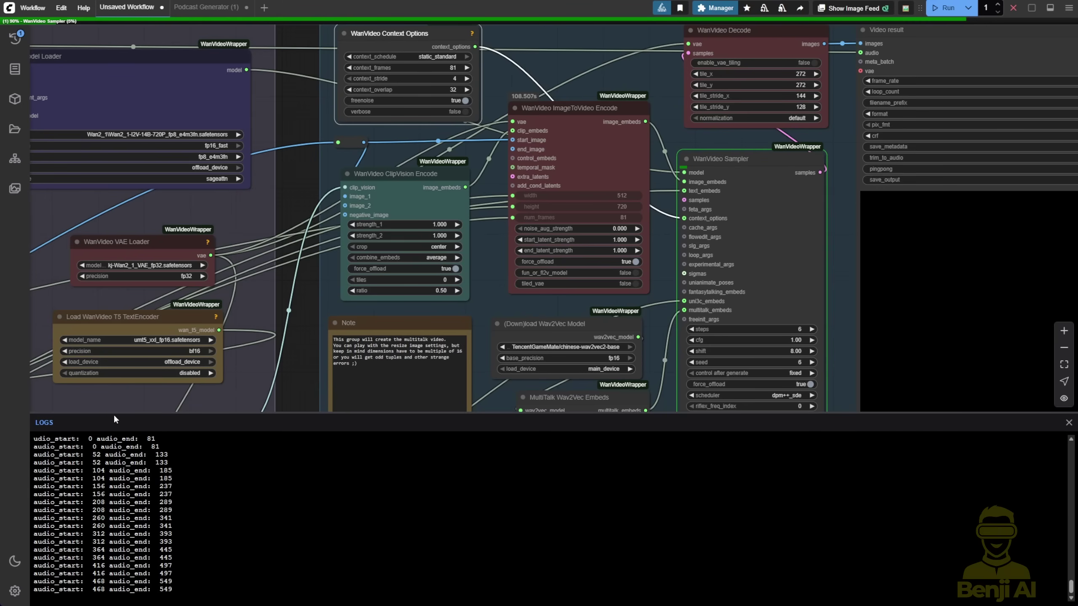
pyautogui.moveTo(114, 413); pyautogui.dragTo(115, 288)
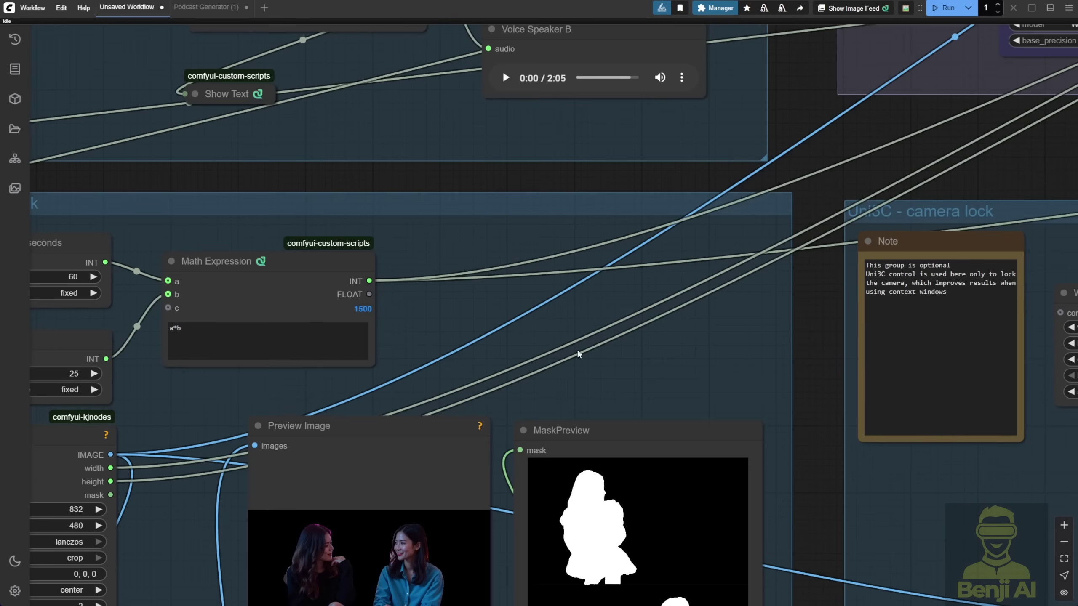
# - Review the speaker masks in MaskPreview, the Uni3C - camera lock group and the generated clip in Video result
pyautogui.scroll(-5, 571, 373)
pyautogui.scroll(3, 582, 373)
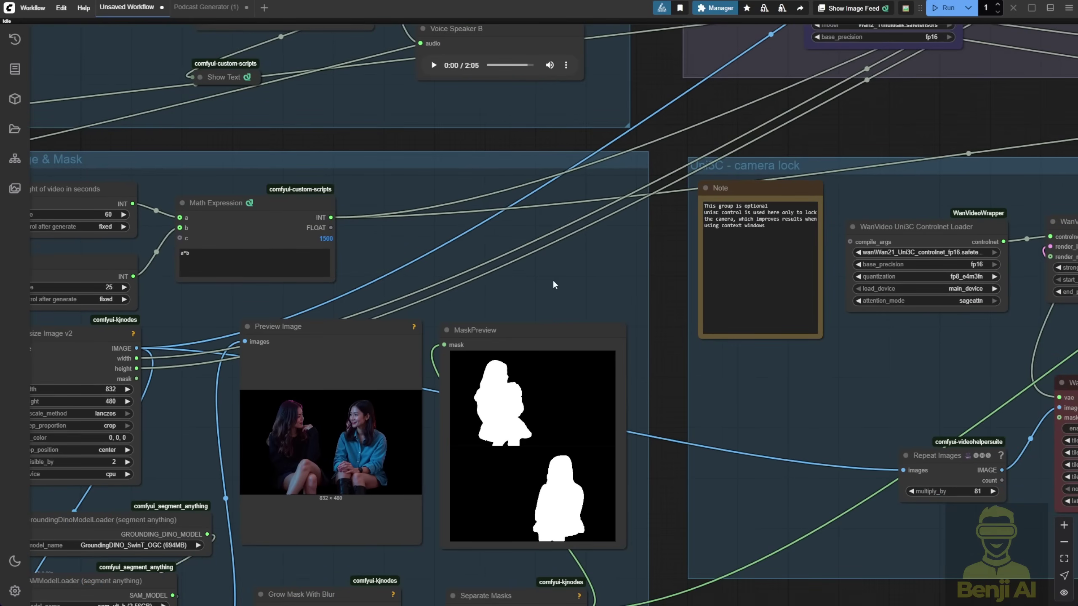
pyautogui.moveTo(554, 285); pyautogui.dragTo(613, 189)
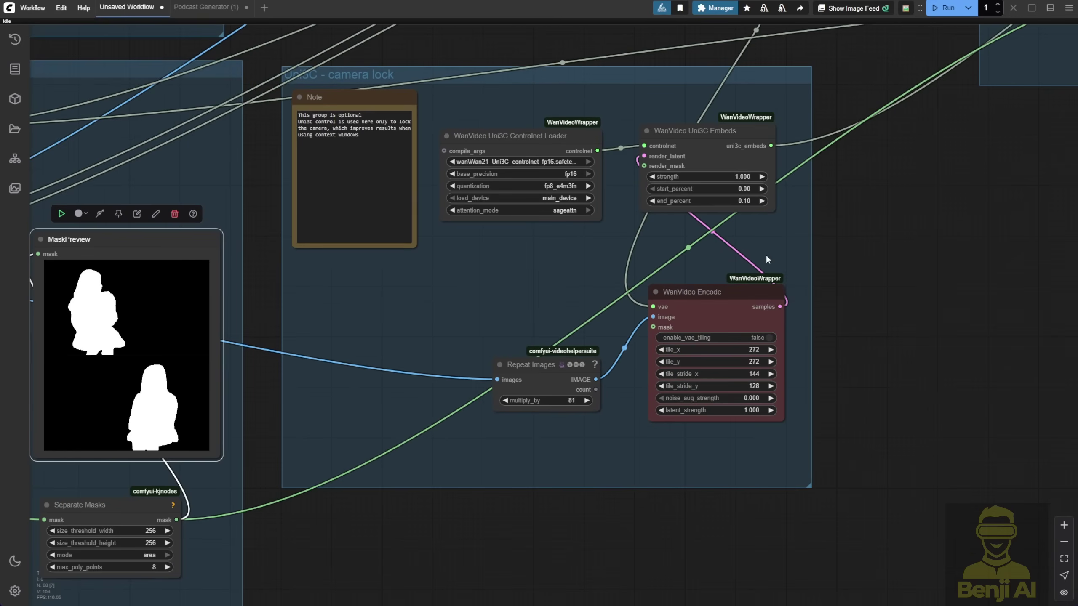
pyautogui.moveTo(903, 234); pyautogui.dragTo(697, 365)
pyautogui.moveTo(935, 293); pyautogui.dragTo(687, 404)
pyautogui.scroll(-3, 828, 393)
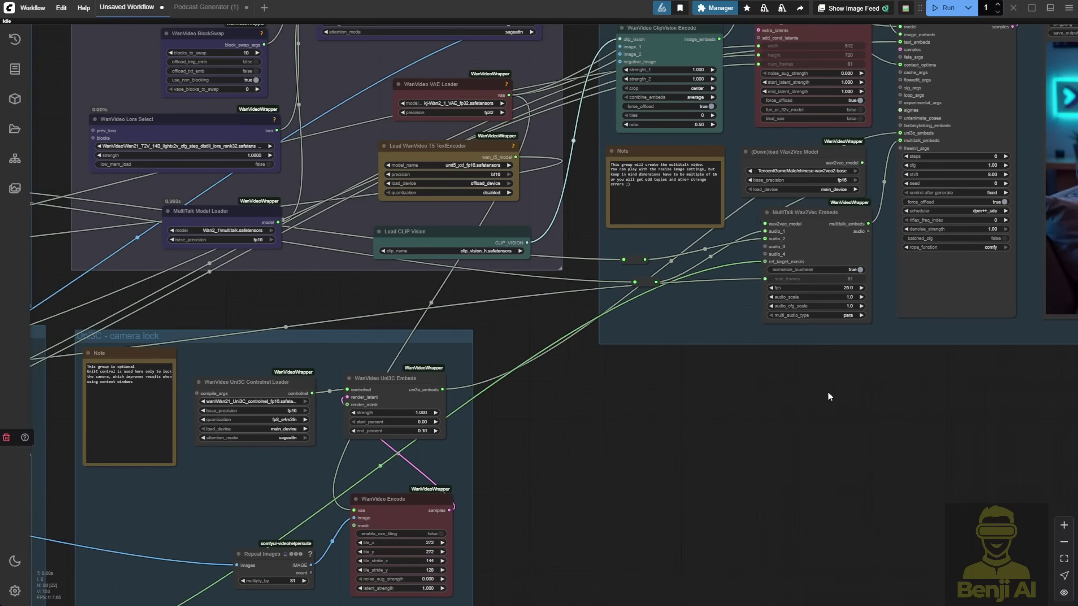
pyautogui.moveTo(827, 397); pyautogui.dragTo(453, 546)
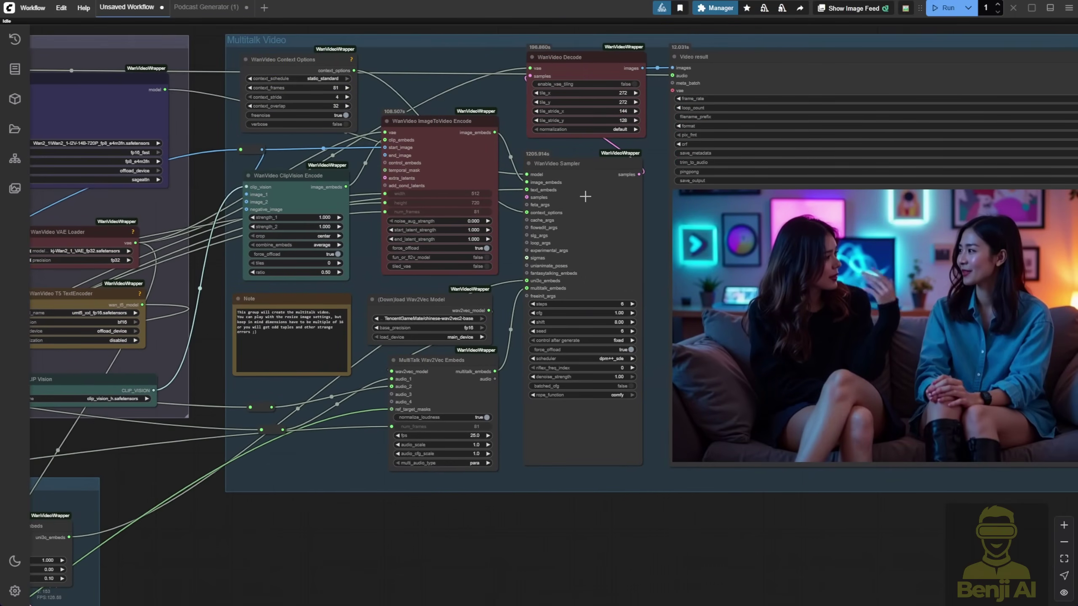
# - Review the generated clip of the two women in Video result and the audio connections and settings of MultiTalk Wav2Vec Embeds
pyautogui.moveTo(585, 197); pyautogui.dragTo(393, 219)
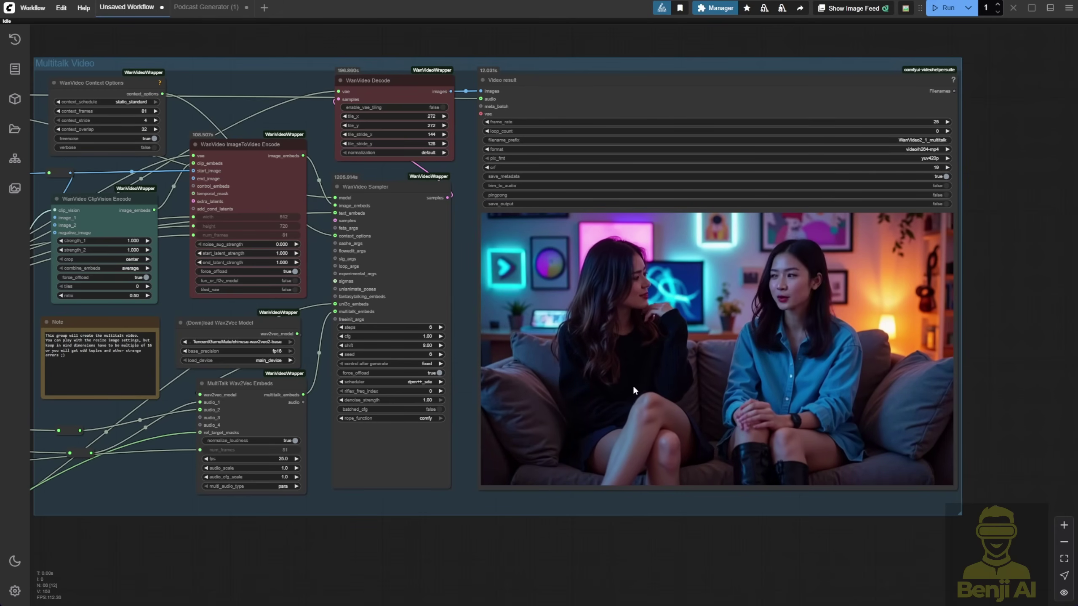
pyautogui.scroll(1, 382, 342)
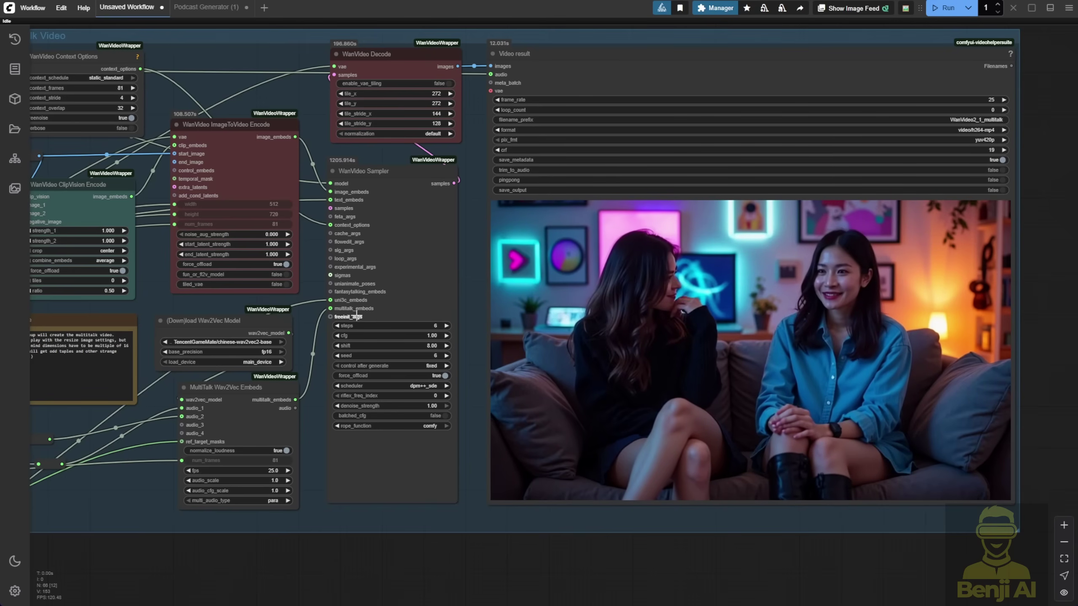
pyautogui.scroll(2, 402, 346)
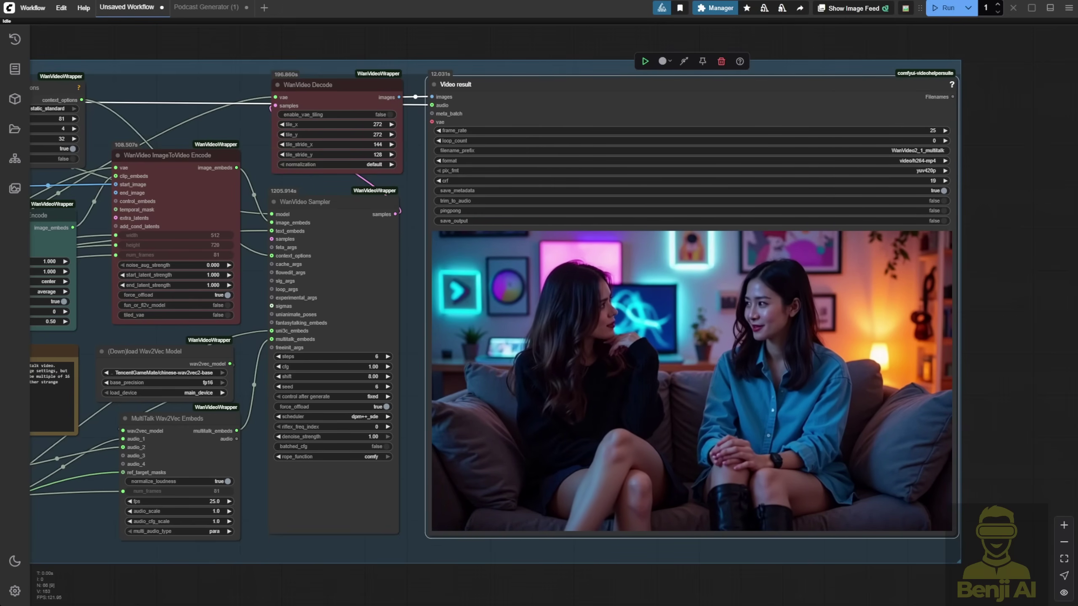
pyautogui.scroll(5, 346, 403)
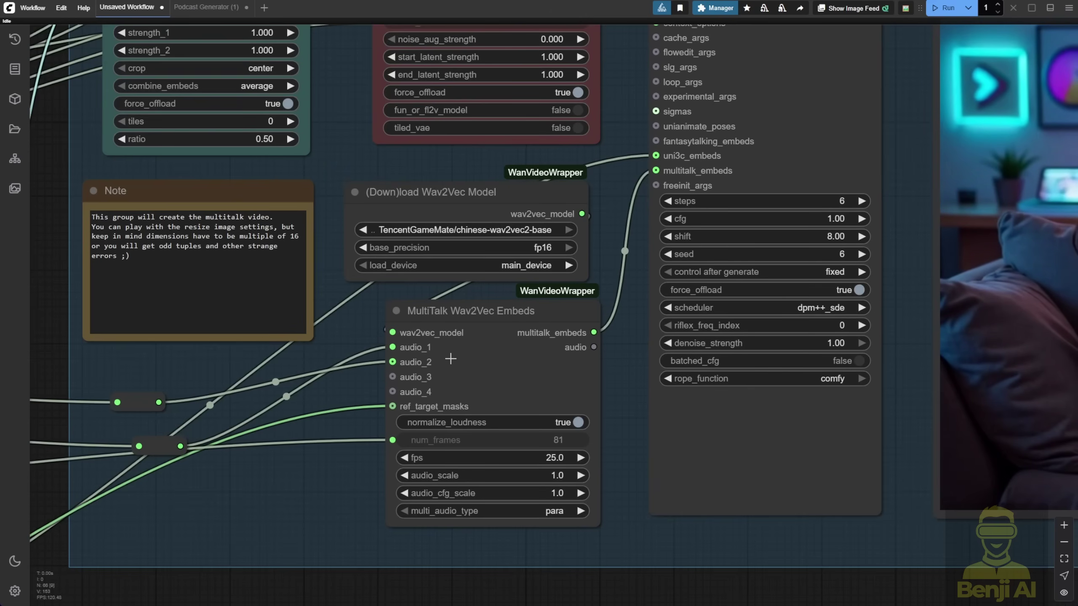
pyautogui.scroll(-3, 450, 353)
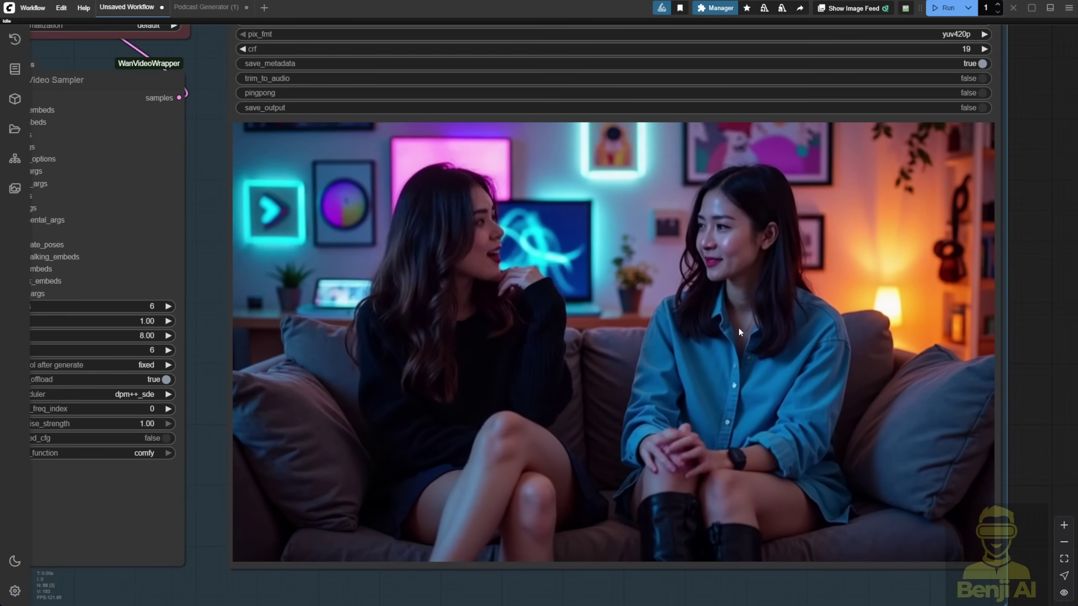
pyautogui.scroll(-3, 628, 314)
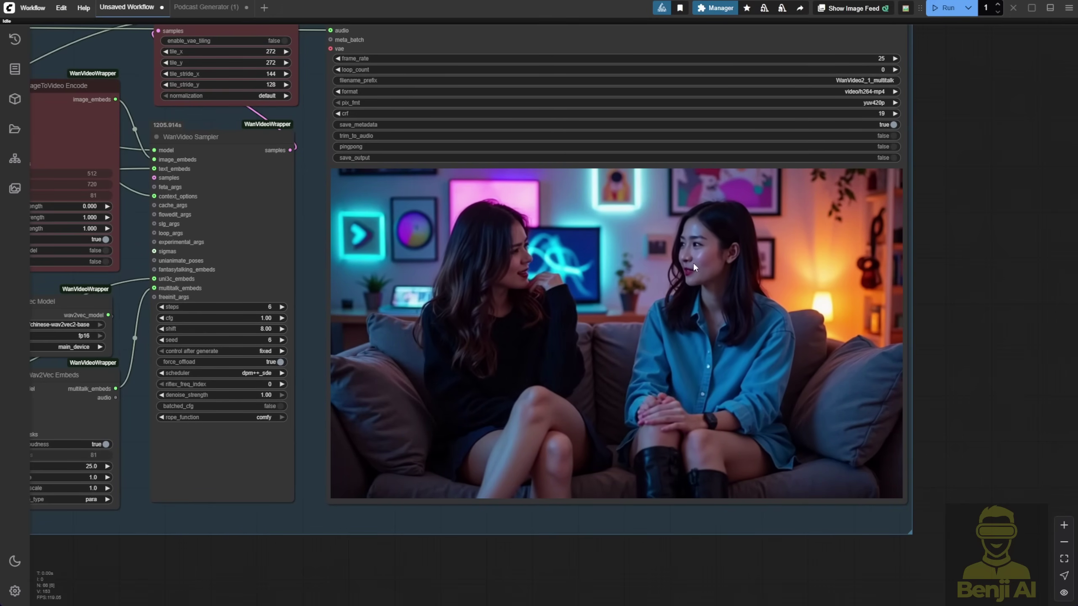
pyautogui.scroll(3, 685, 275)
pyautogui.scroll(2, 696, 282)
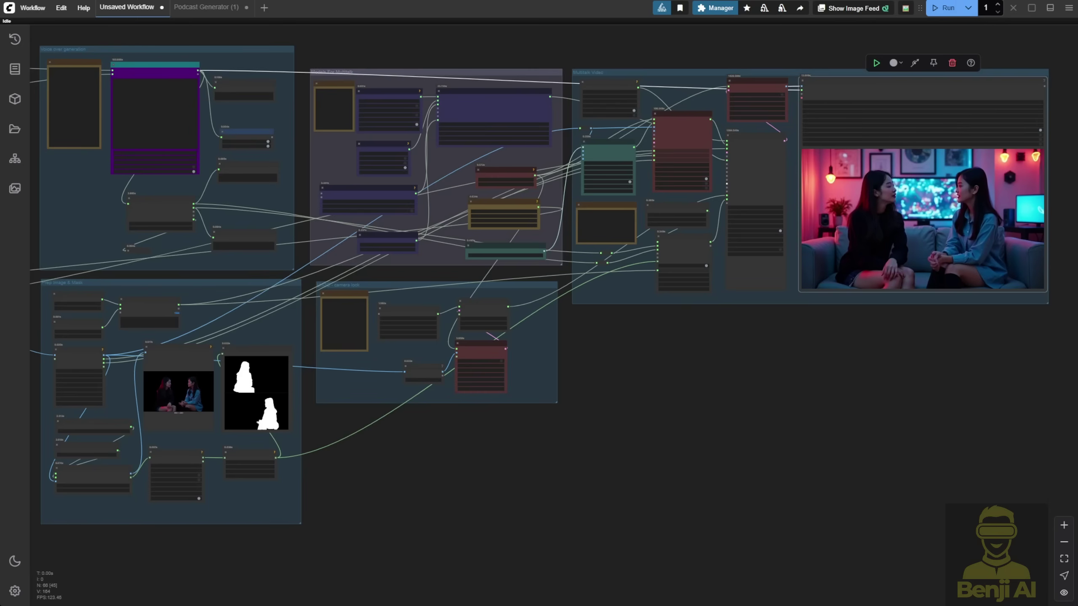
# - Review the second generated clip, with the red and teal lit living room, in Video result beside the WanVideo Sampler settings
pyautogui.click(606, 511)
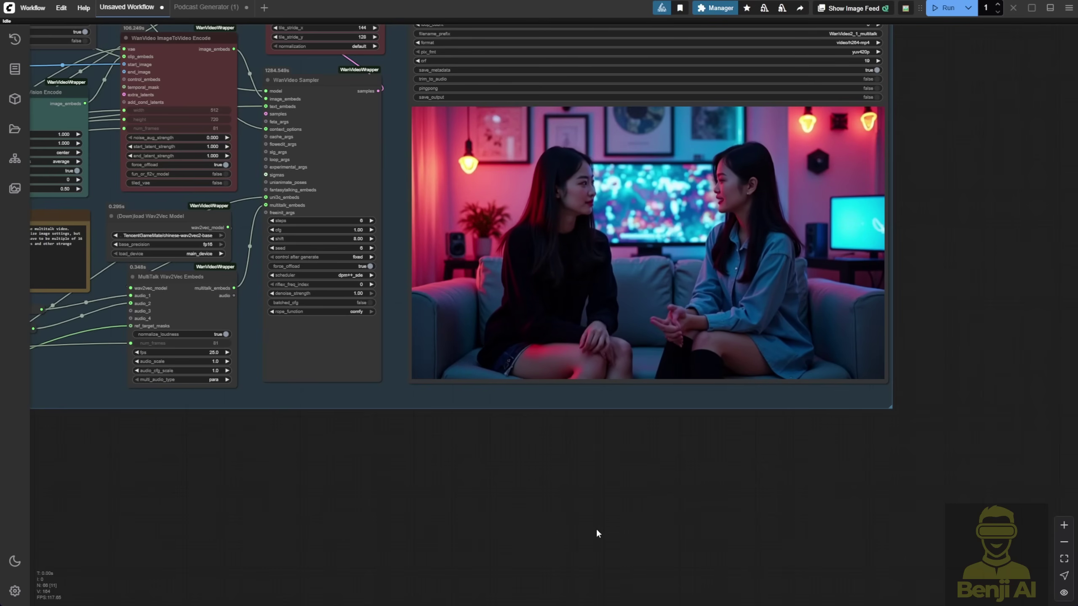
pyautogui.scroll(1, 327, 446)
pyautogui.moveTo(328, 446); pyautogui.dragTo(356, 581)
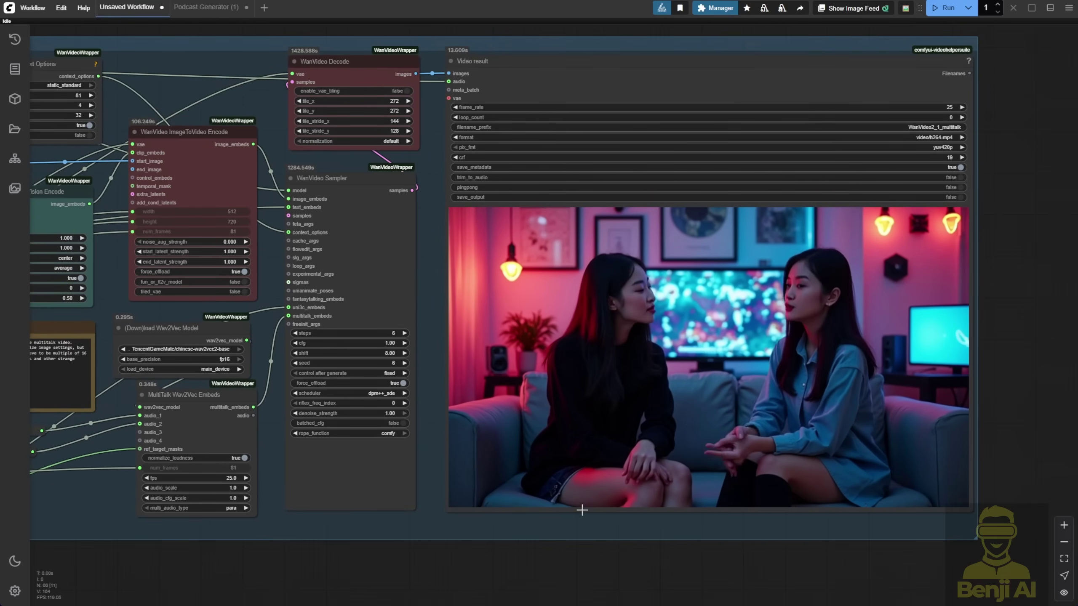
pyautogui.scroll(4, 777, 340)
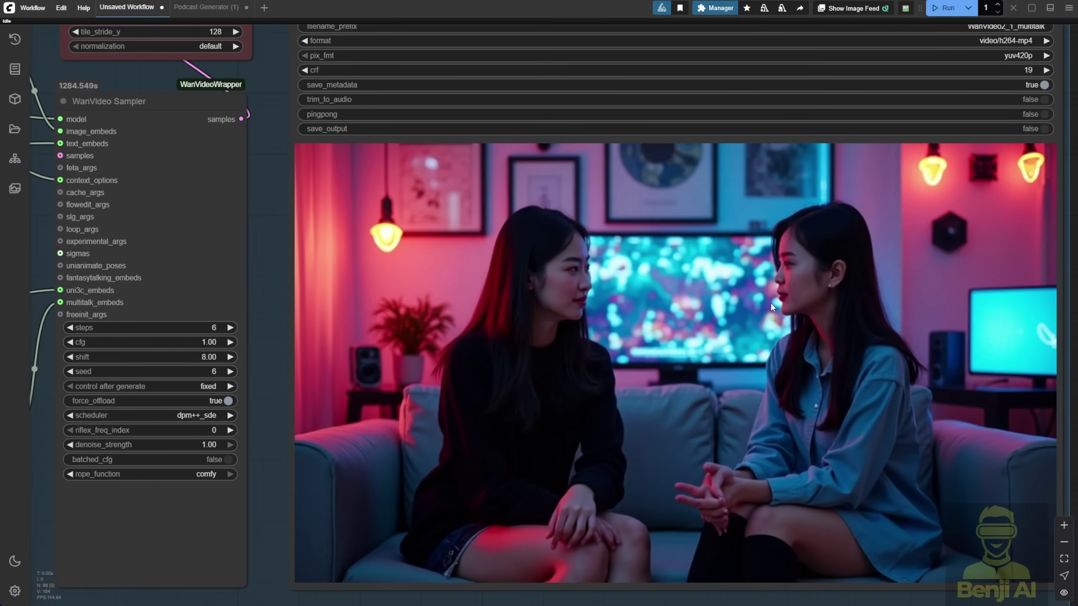
pyautogui.scroll(-3, 764, 300)
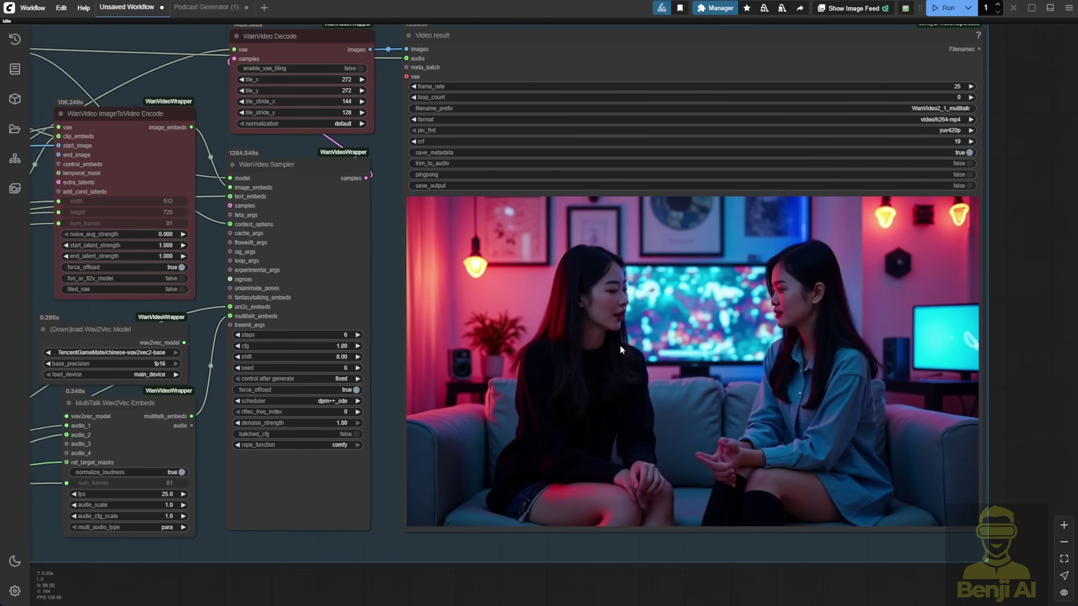
pyautogui.scroll(2, 620, 344)
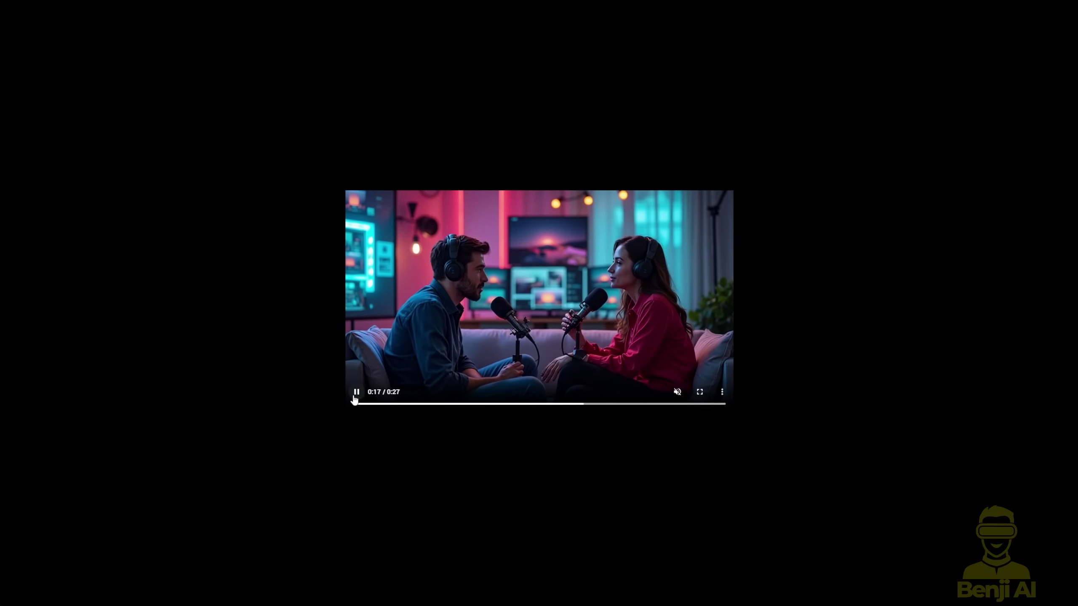
# - Pause the podcast clip of the man and woman wearing headphones and review it from 0:09, its start and 0:16
pyautogui.click(514, 273)
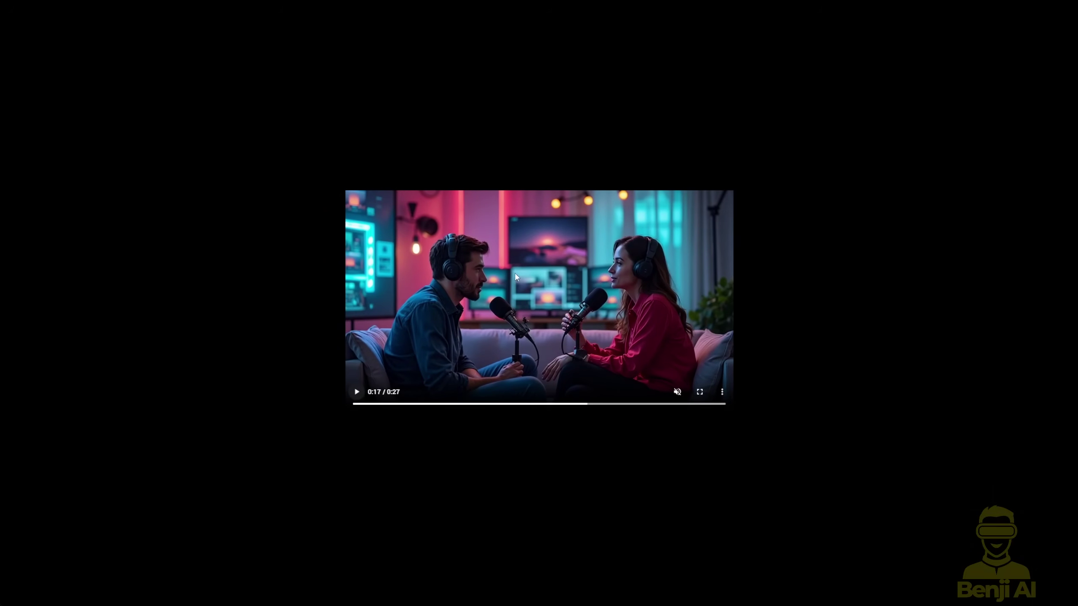
pyautogui.click(487, 404)
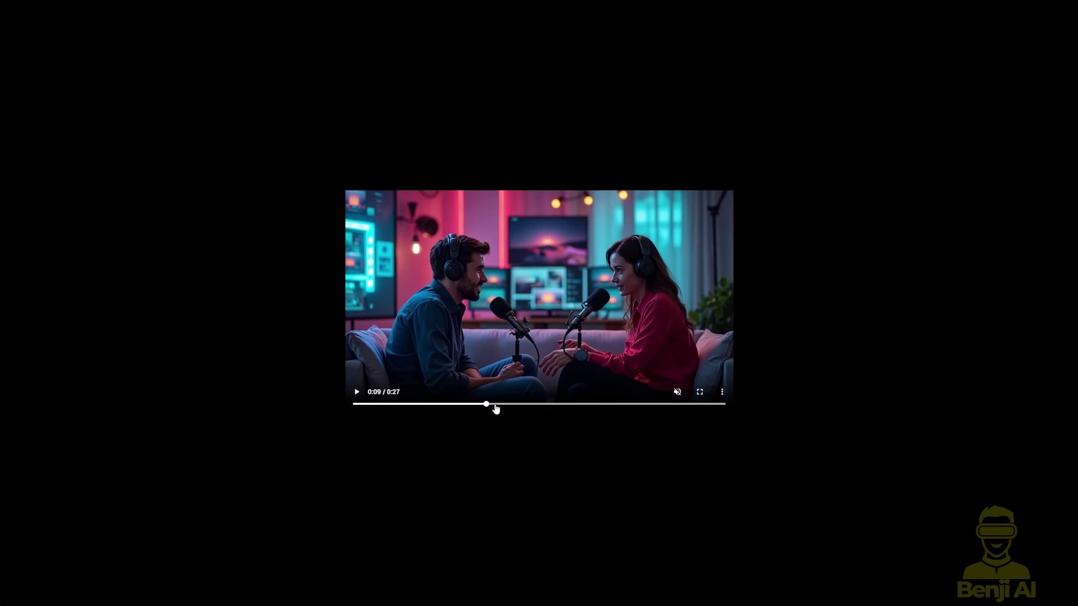
pyautogui.click(359, 404)
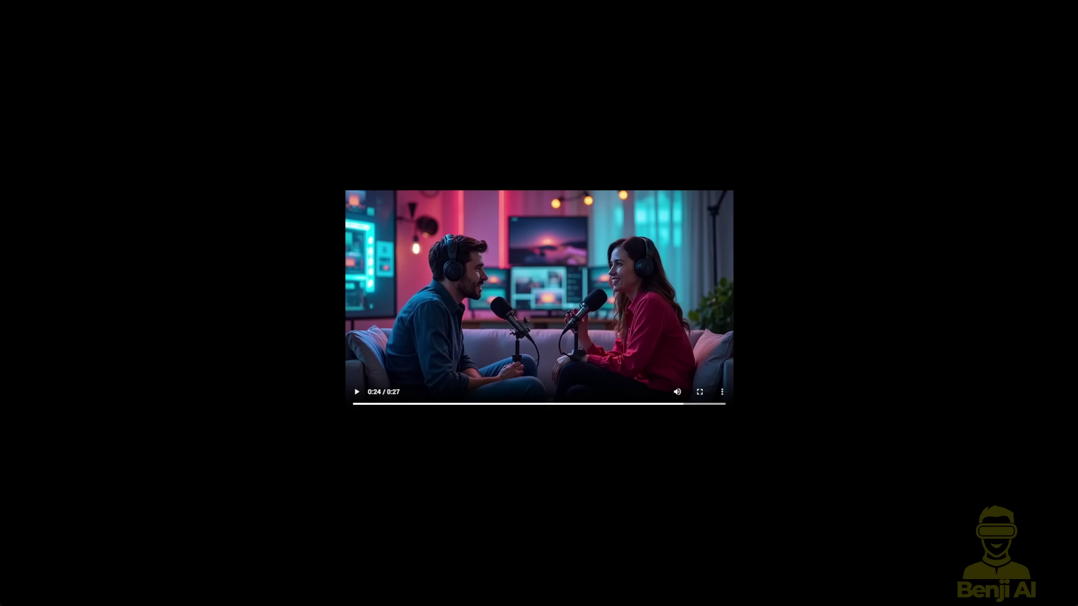
pyautogui.click(580, 404)
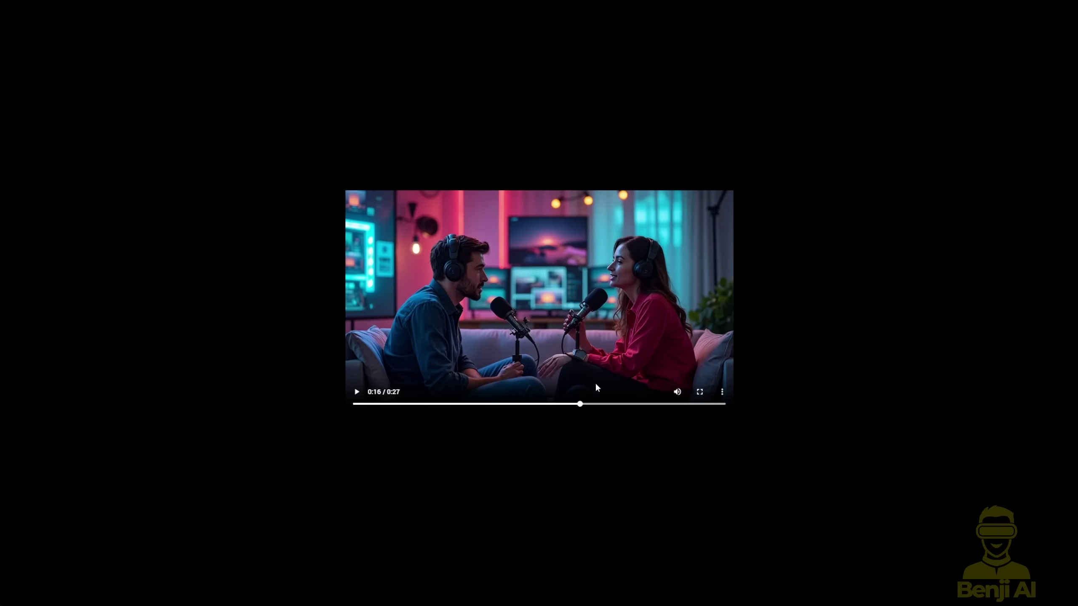
pyautogui.click(538, 404)
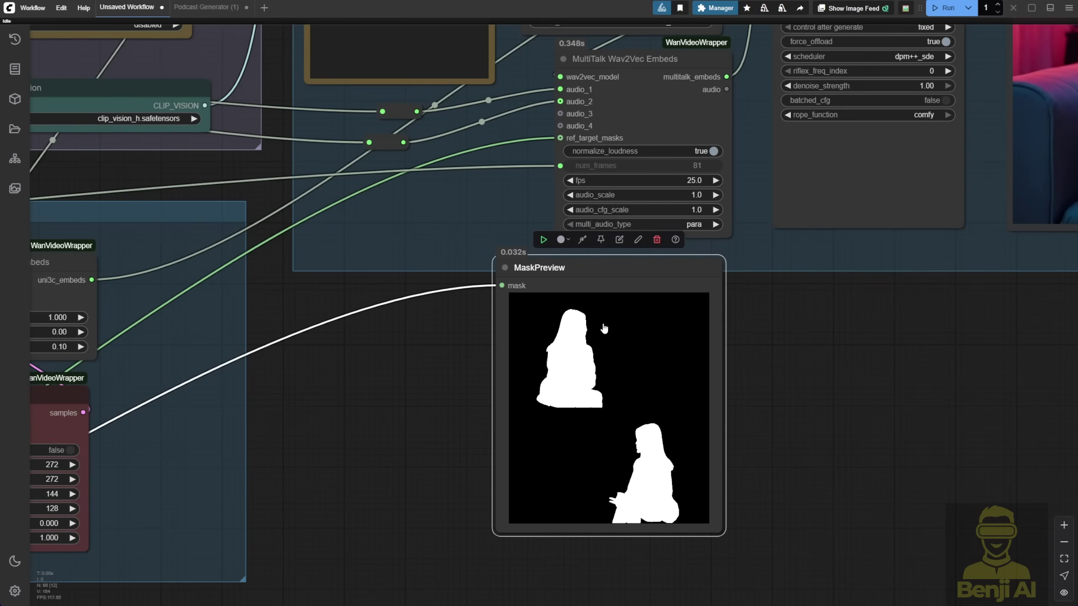
# - Examine each speaker's mask in MaskPreview against the audio_1, audio_2 and ref_target_masks inputs of MultiTalk Wav2Vec Embeds
pyautogui.click(605, 328)
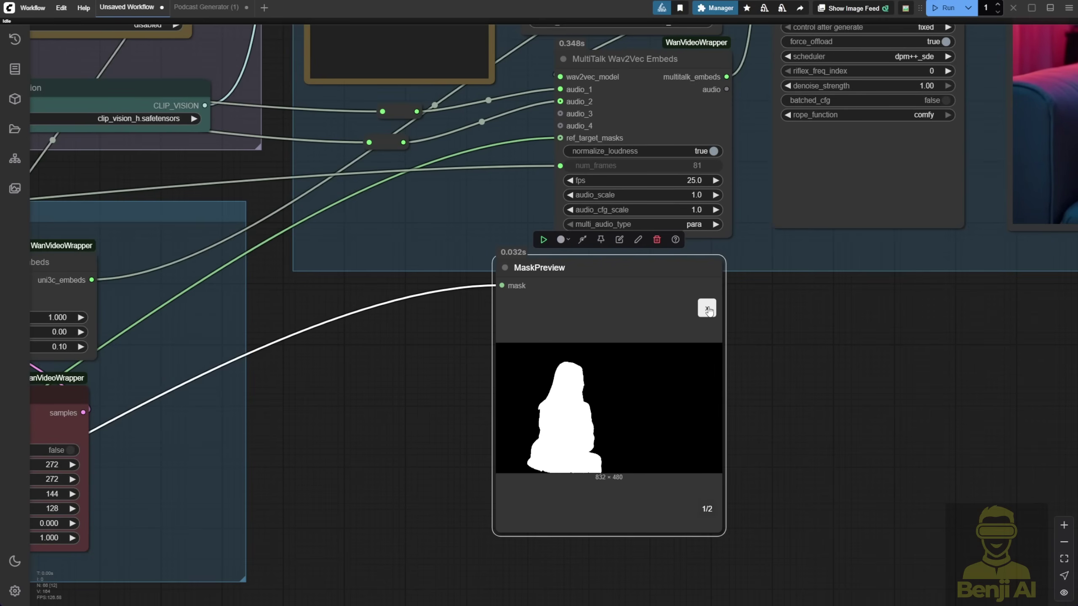
pyautogui.moveTo(557, 91); pyautogui.dragTo(559, 90)
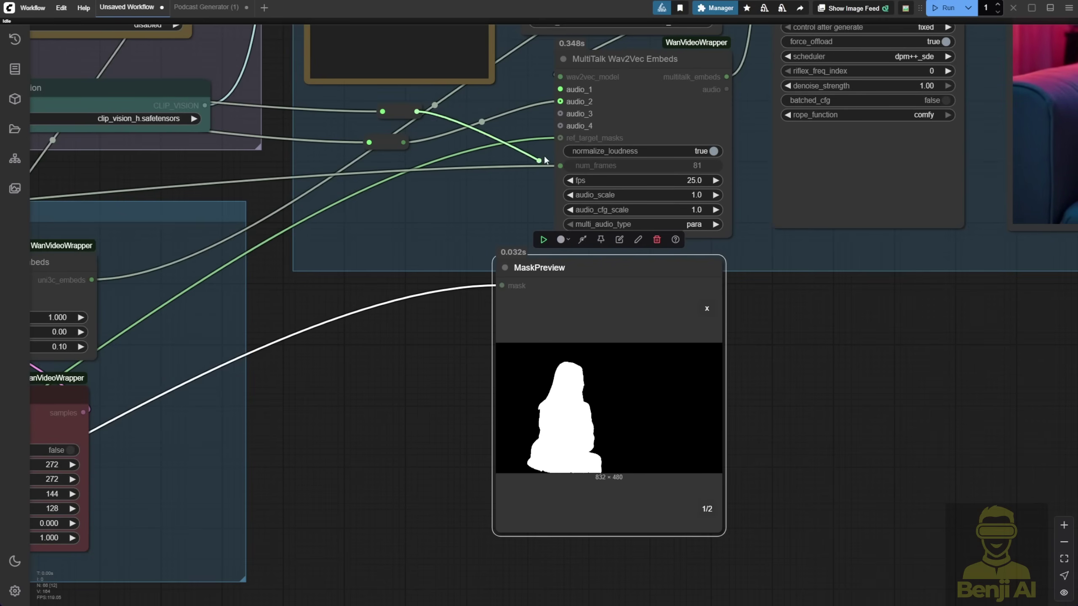
pyautogui.moveTo(442, 223); pyautogui.dragTo(439, 199)
pyautogui.moveTo(438, 198); pyautogui.dragTo(397, 272)
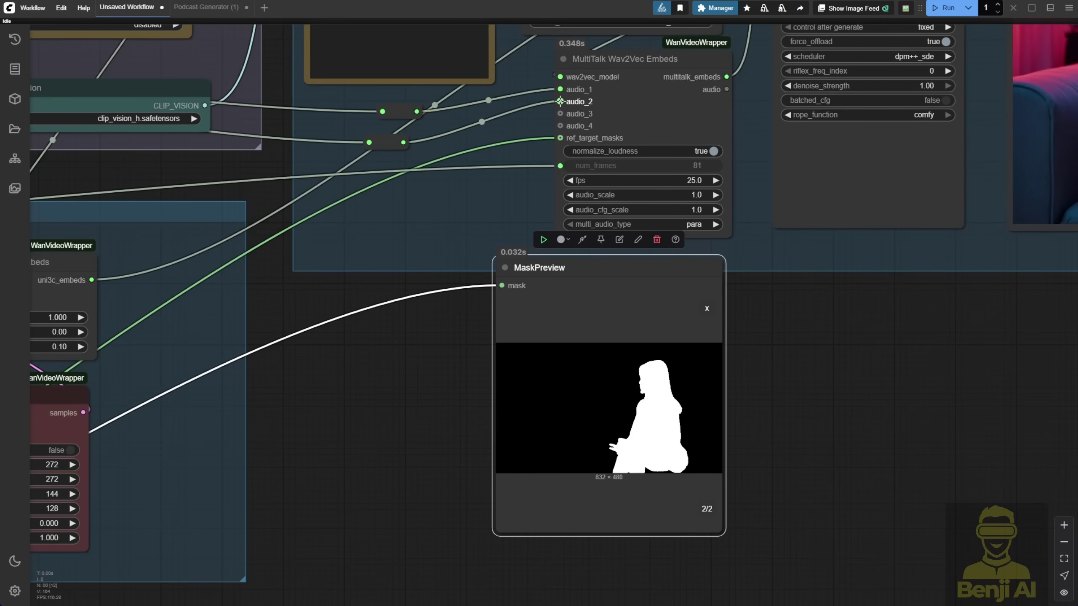
pyautogui.moveTo(437, 405); pyautogui.dragTo(563, 107)
pyautogui.scroll(5, 558, 151)
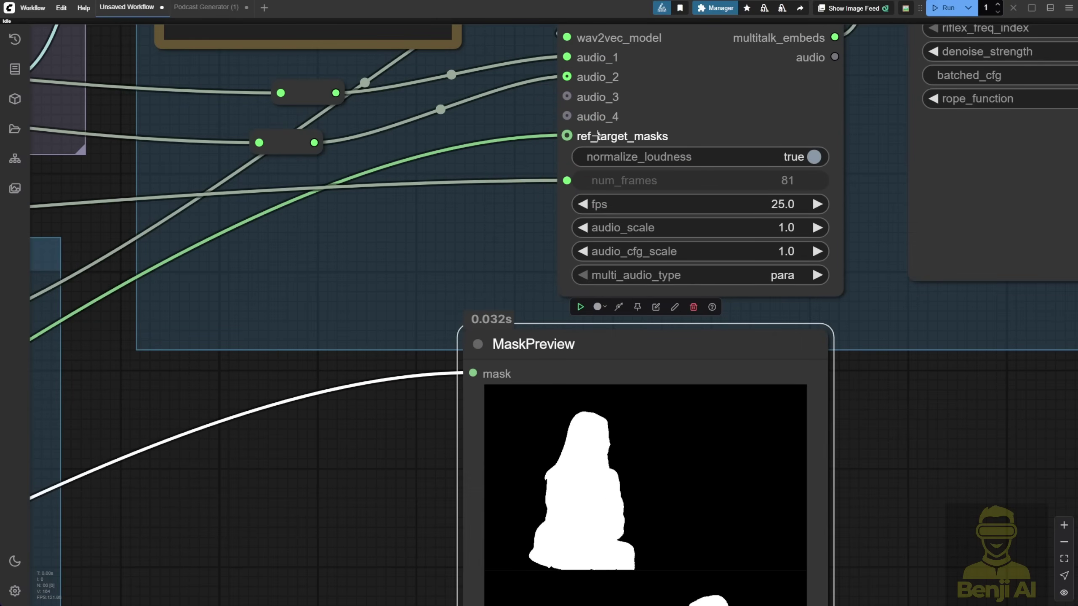
pyautogui.scroll(-4, 513, 320)
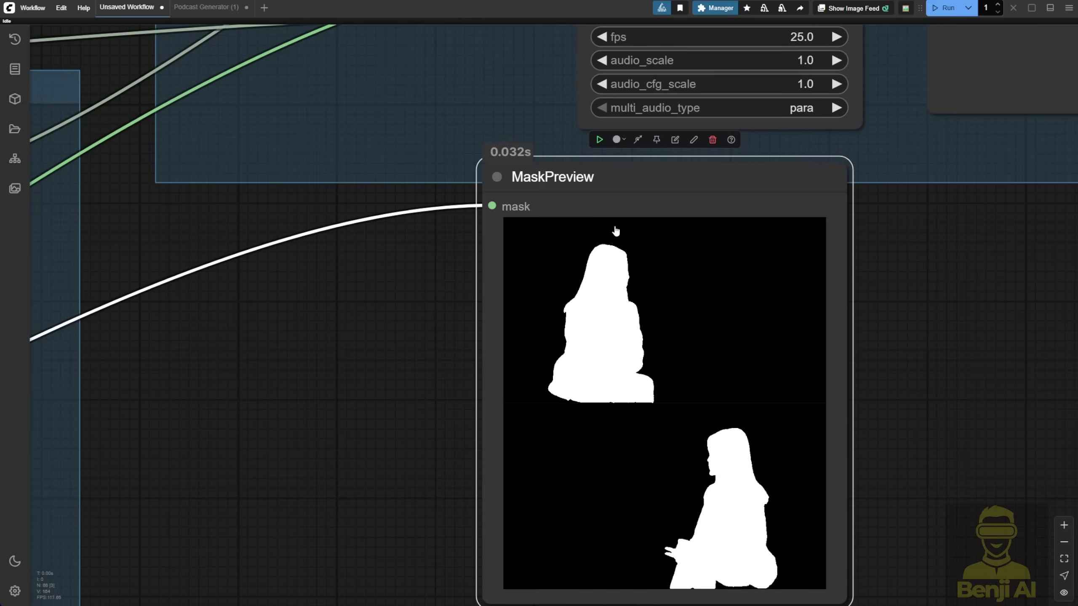
pyautogui.scroll(5, 474, 318)
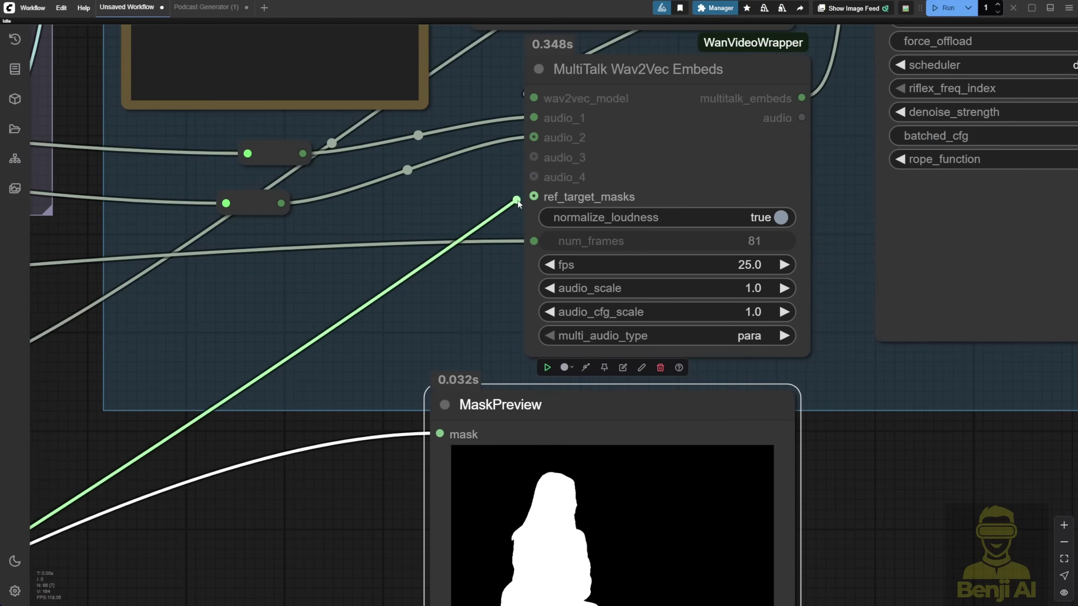